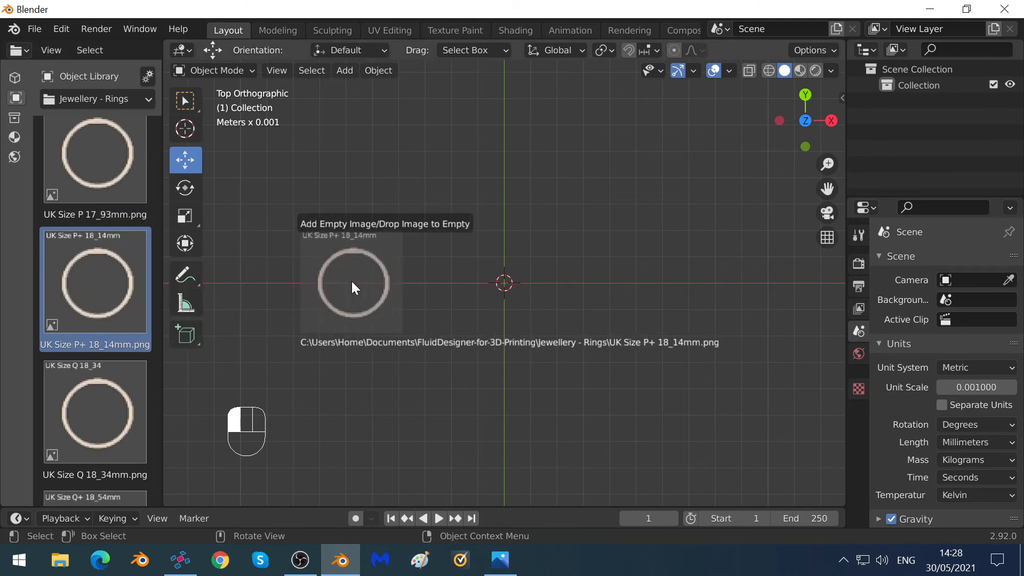
- Place the UK Size P+ 18_14mm ring from the object library at the scene origin and select it
{"action": "key", "text": "p"}
{"action": "scroll", "coordinate": [508, 305], "scroll_direction": "down", "scroll_amount": 6}
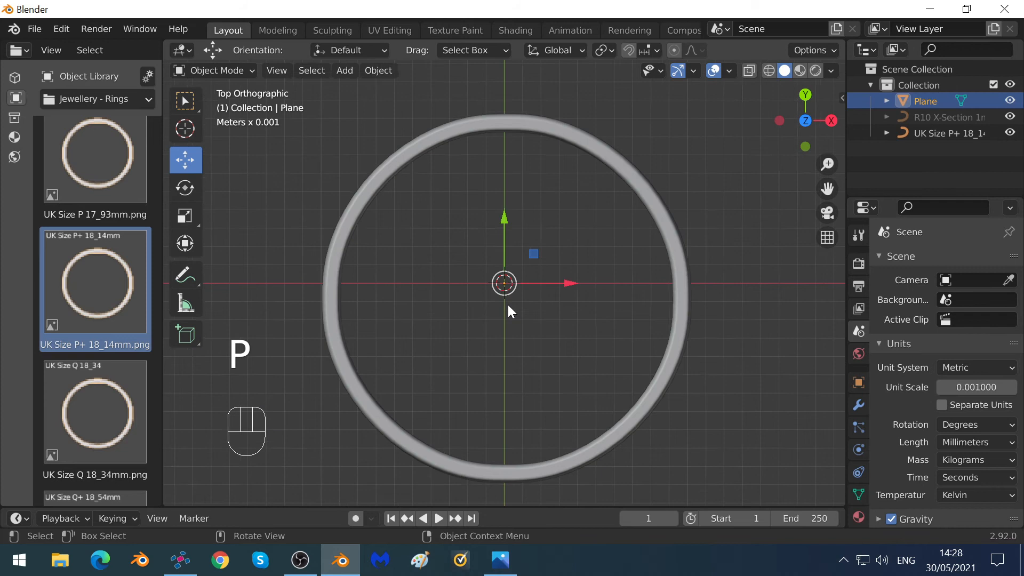
{"action": "scroll", "coordinate": [508, 306], "scroll_direction": "down", "scroll_amount": 1}
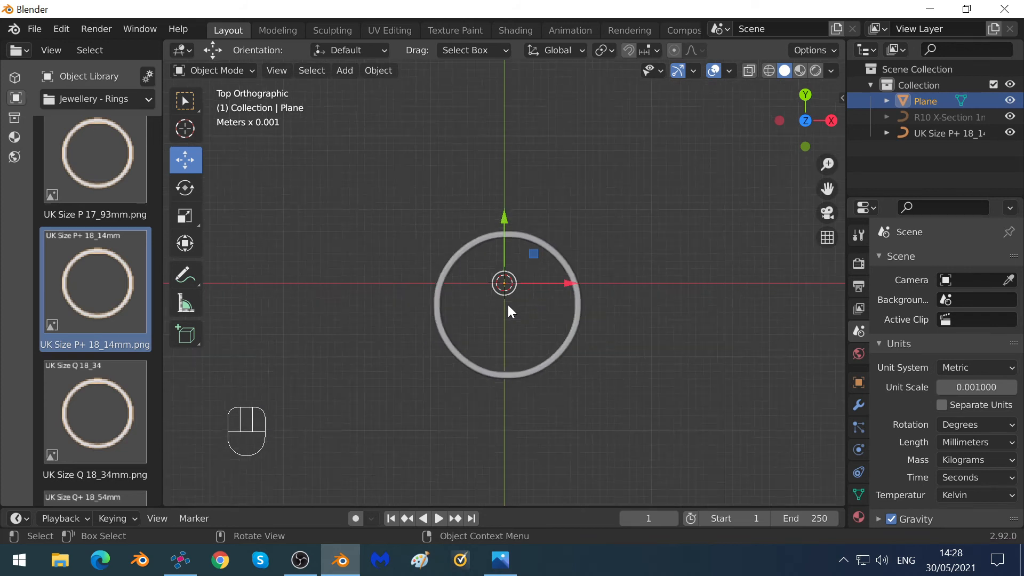
{"action": "scroll", "coordinate": [508, 305], "scroll_direction": "down", "scroll_amount": 2}
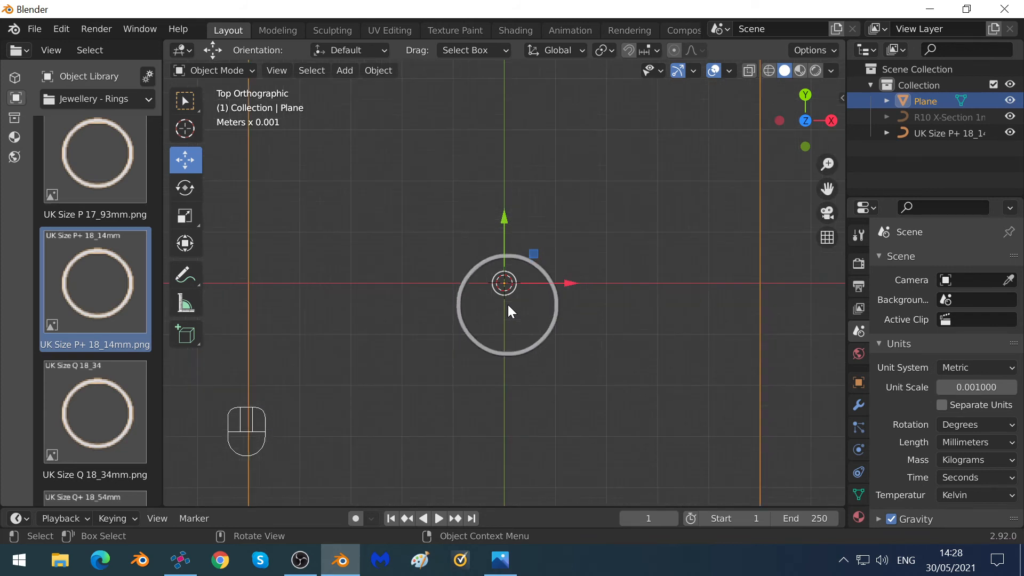
{"action": "scroll", "coordinate": [508, 305], "scroll_direction": "down", "scroll_amount": 1}
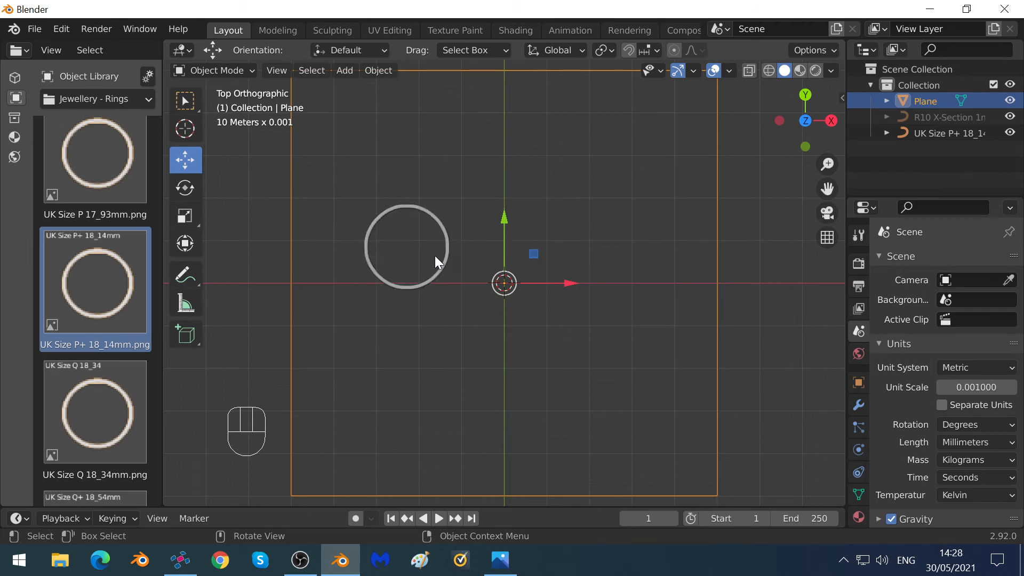
{"action": "left_click", "coordinate": [261, 214]}
{"action": "scroll", "coordinate": [489, 250], "scroll_direction": "up", "scroll_amount": 2}
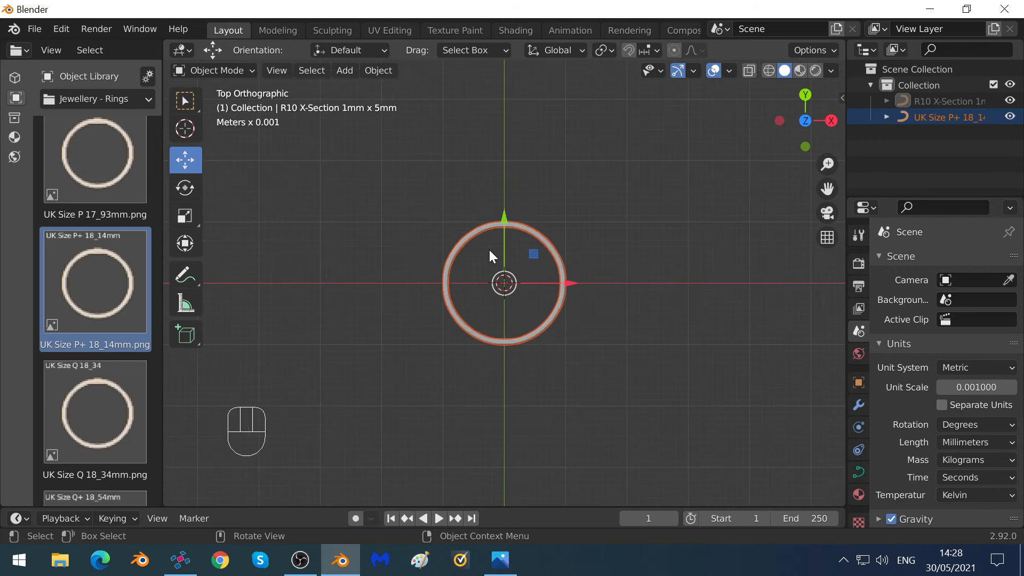
{"action": "scroll", "coordinate": [489, 250], "scroll_direction": "up", "scroll_amount": 2}
{"action": "scroll", "coordinate": [488, 250], "scroll_direction": "up", "scroll_amount": 1}
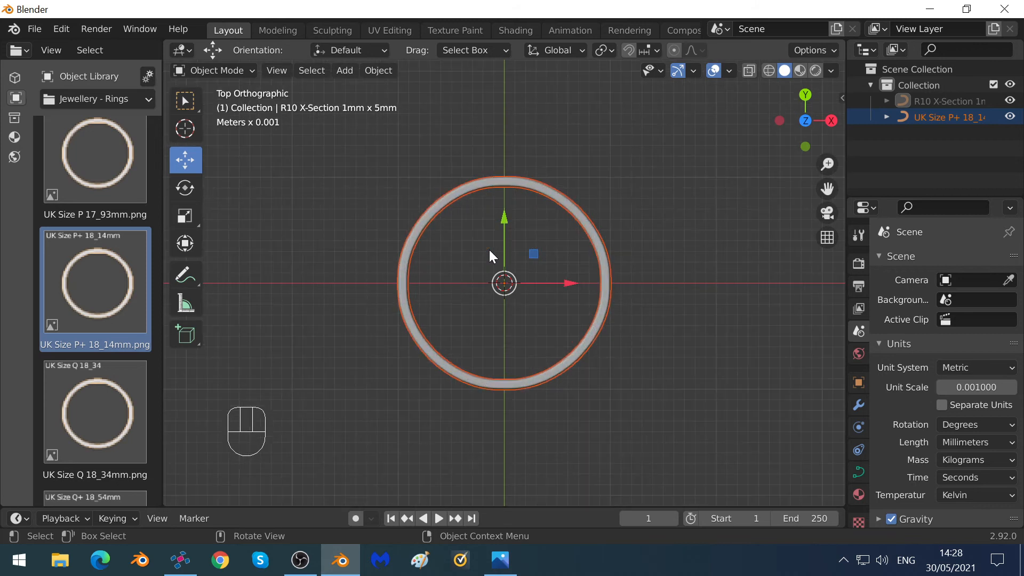
{"action": "left_click", "coordinate": [495, 183]}
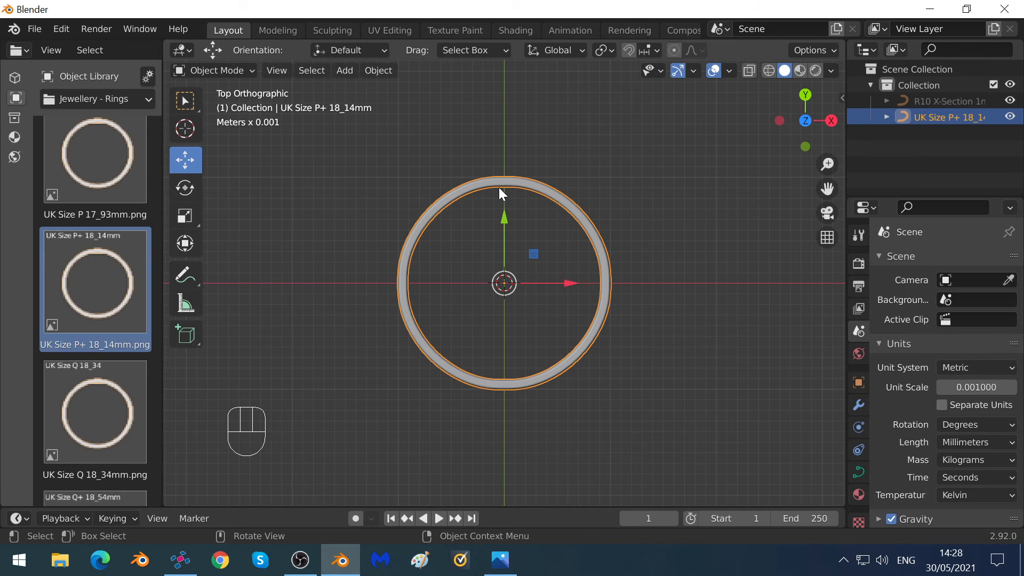
{"action": "left_click", "coordinate": [483, 183]}
- Add an Enneper curve from the FD Parametric Curves to the scene
{"action": "left_click", "coordinate": [342, 72]}
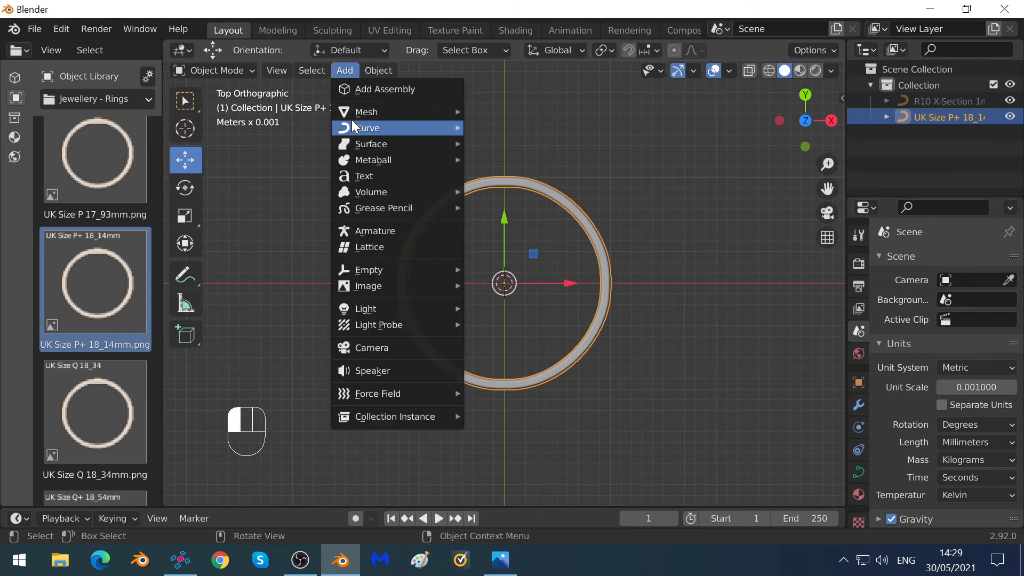
{"action": "mouse_move", "coordinate": [368, 128]}
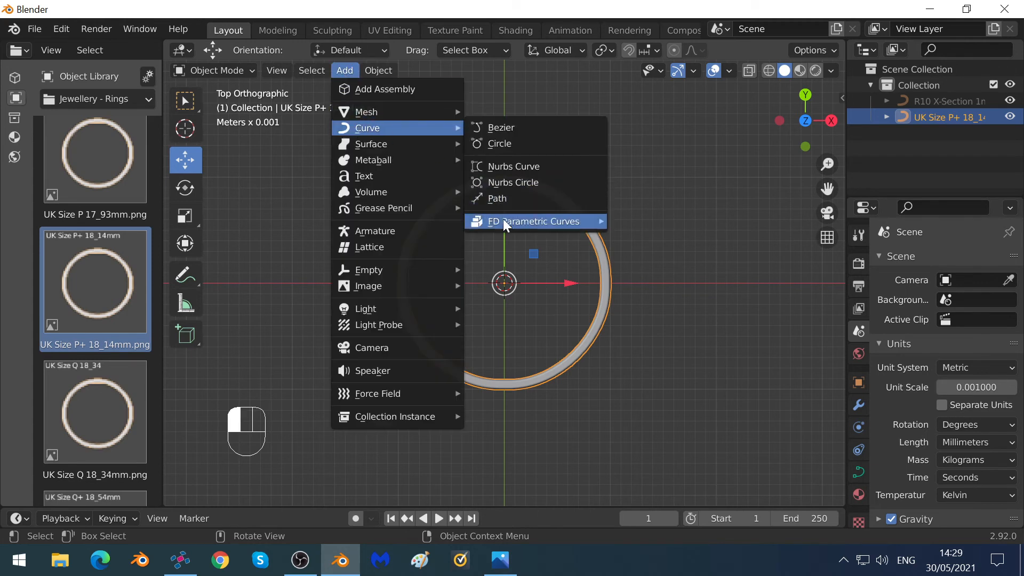
{"action": "mouse_move", "coordinate": [502, 220]}
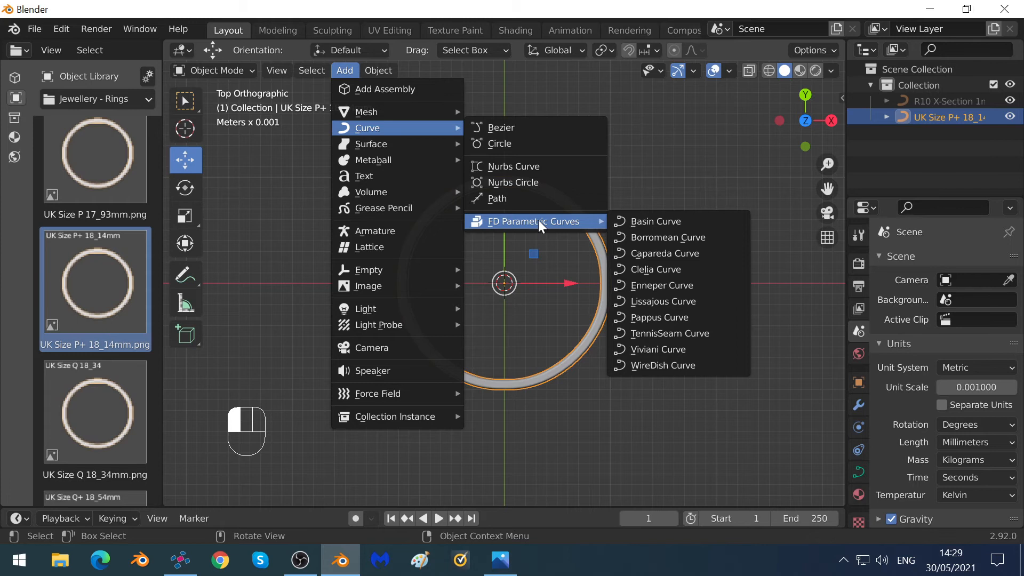
{"action": "left_click", "coordinate": [690, 283]}
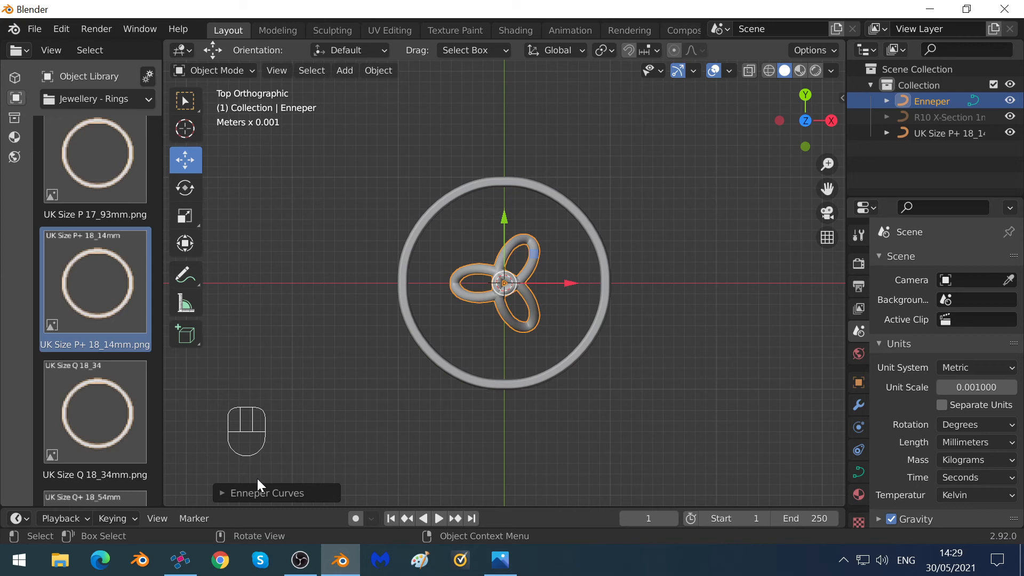
- Show the Enneper curve's creation settings and set its curve resolution parameter to 30
{"action": "left_click_drag", "start_coordinate": [357, 75], "coordinate": [233, 501]}
{"action": "left_click", "coordinate": [238, 492]}
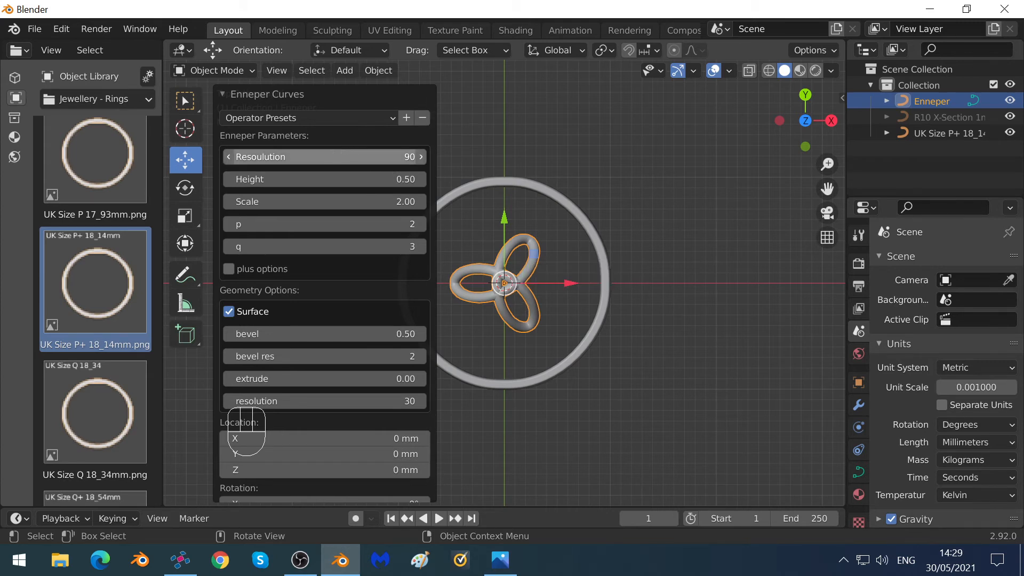
{"action": "left_click", "coordinate": [341, 156]}
{"action": "type", "text": "3"}
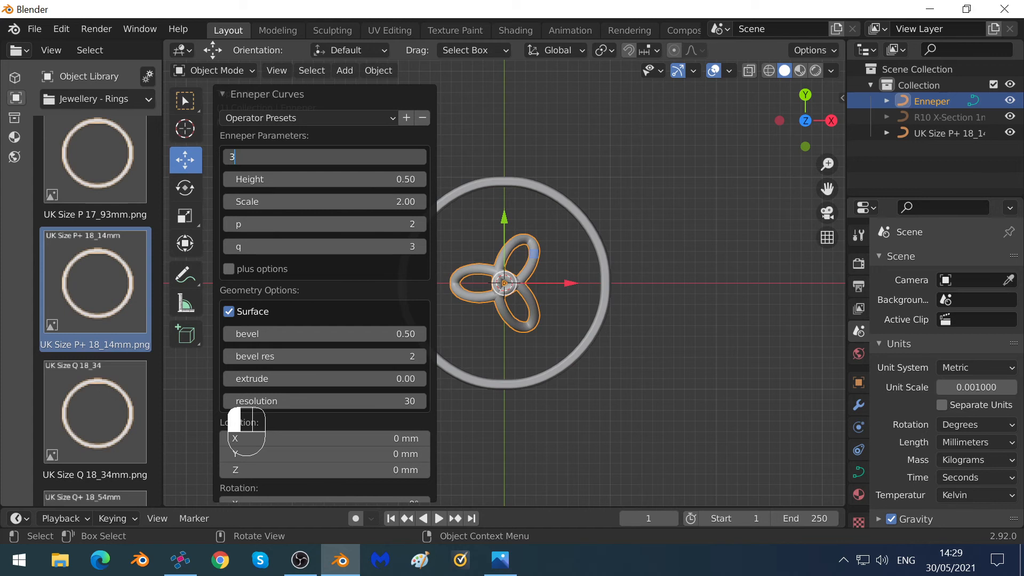
{"action": "type", "text": "0"}
{"action": "key", "text": "Return"}
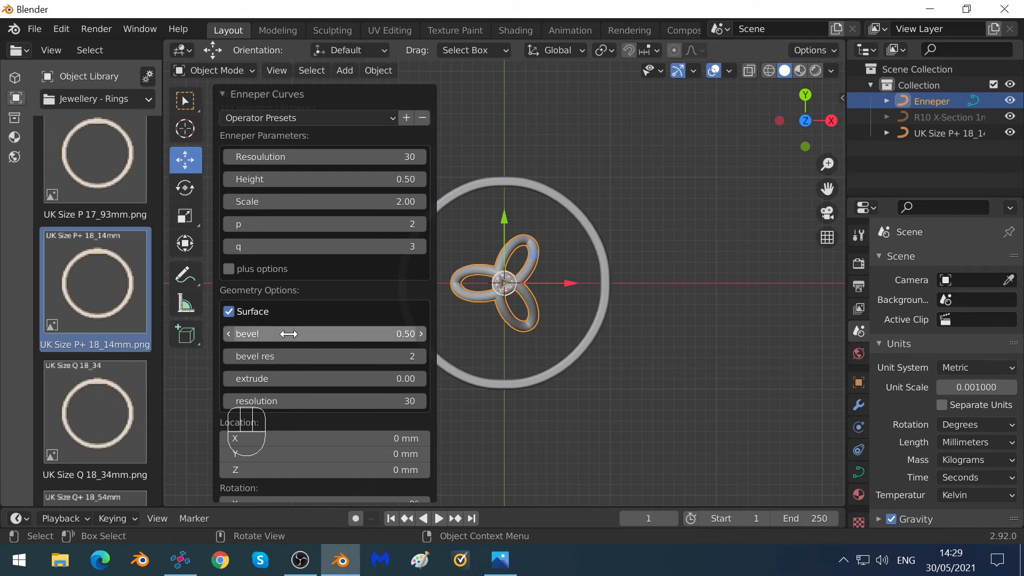
- Try a bevel of 0 on the Enneper curve, then set the bevel to 0.5
{"action": "left_click", "coordinate": [312, 334]}
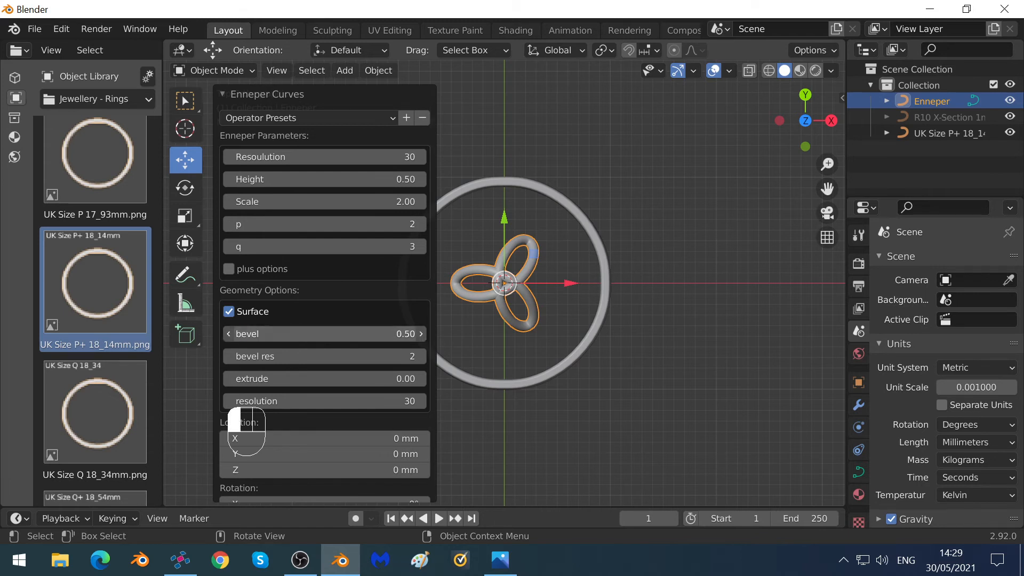
{"action": "type", "text": "0"}
{"action": "key", "text": "Return"}
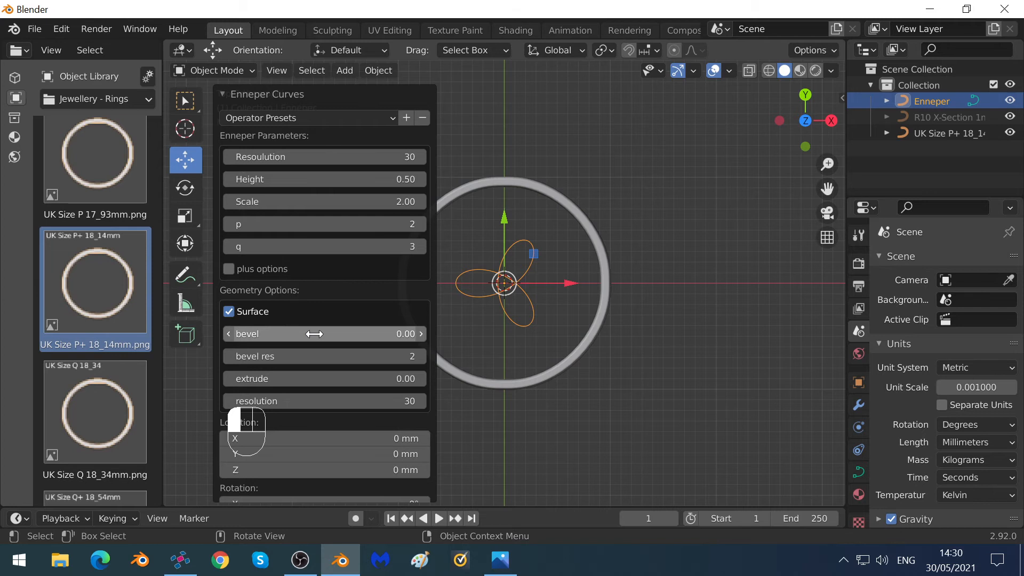
{"action": "left_click", "coordinate": [314, 334]}
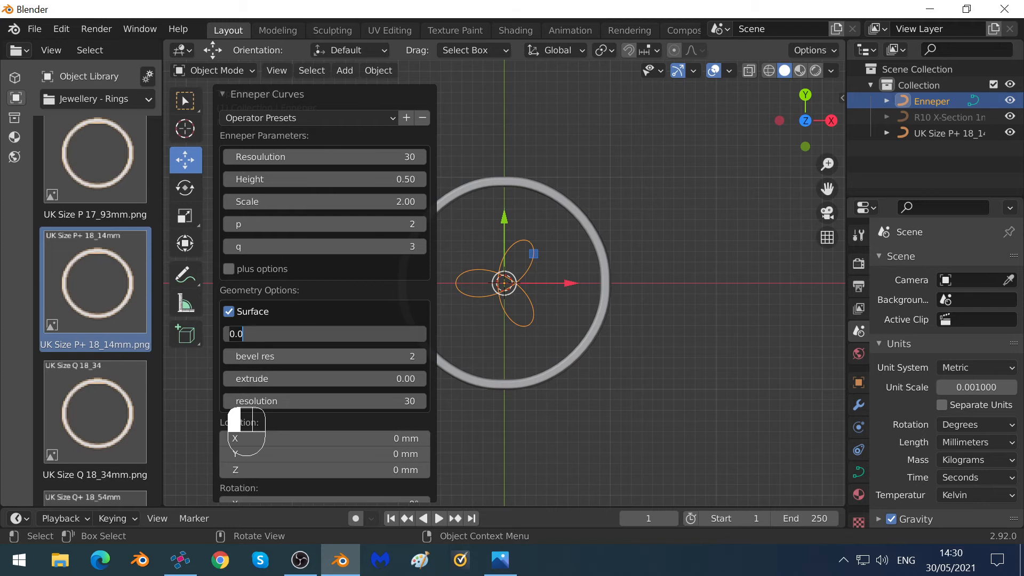
{"action": "type", "text": "0.5"}
{"action": "key", "text": "Return"}
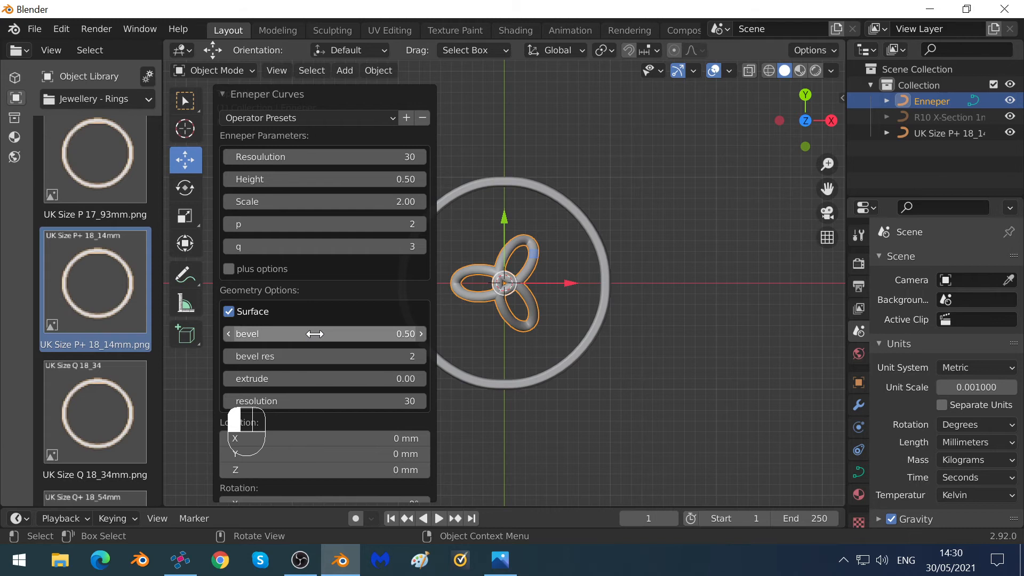
{"action": "left_click_drag", "start_coordinate": [315, 333], "coordinate": [311, 333]}
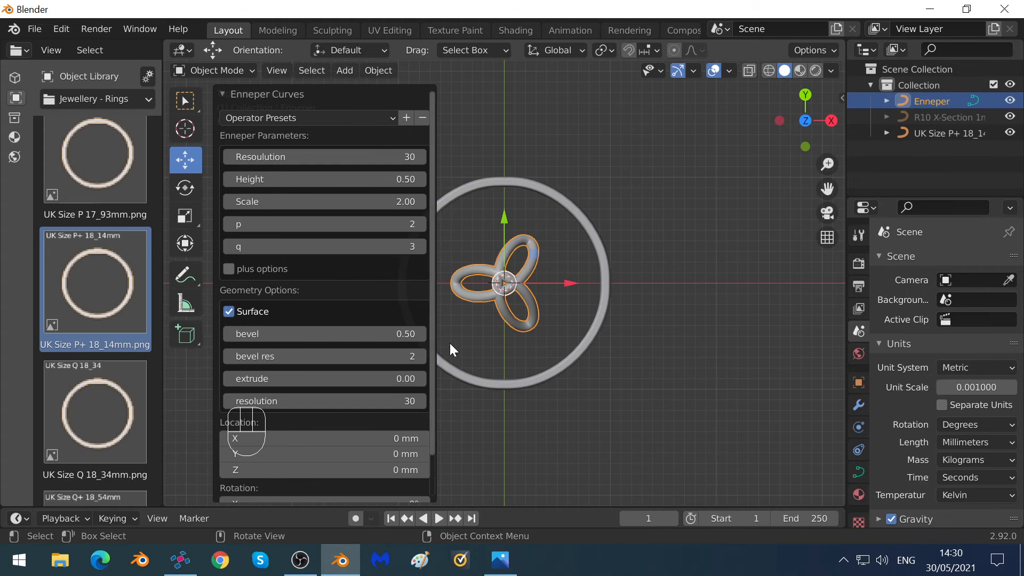
- Set the Enneper curve's bevel to 0.4
{"action": "left_click", "coordinate": [352, 334]}
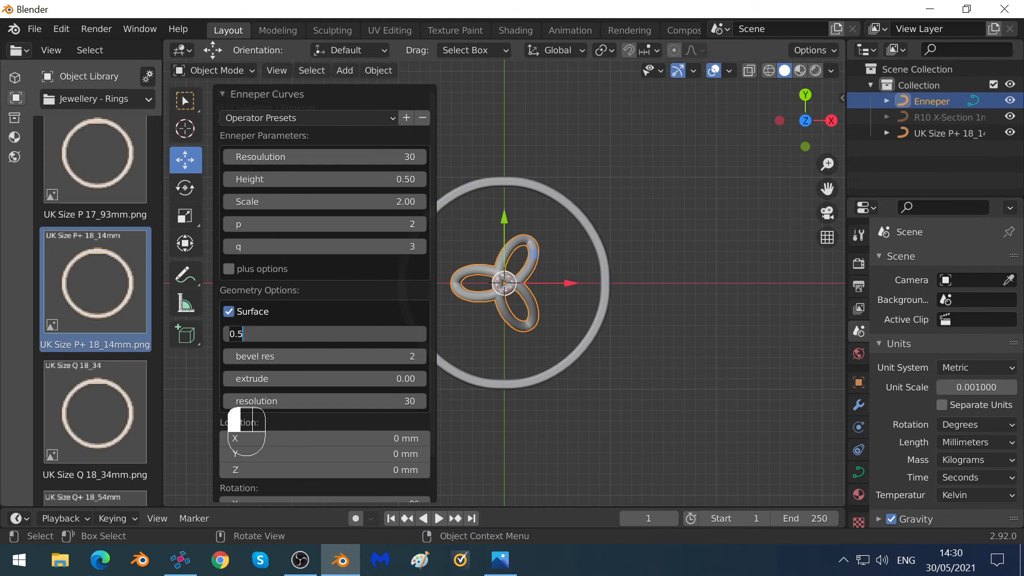
{"action": "key", "text": "BackSpace"}
{"action": "key", "text": "BackSpace"}
{"action": "type", "text": ".4"}
{"action": "key", "text": "Return"}
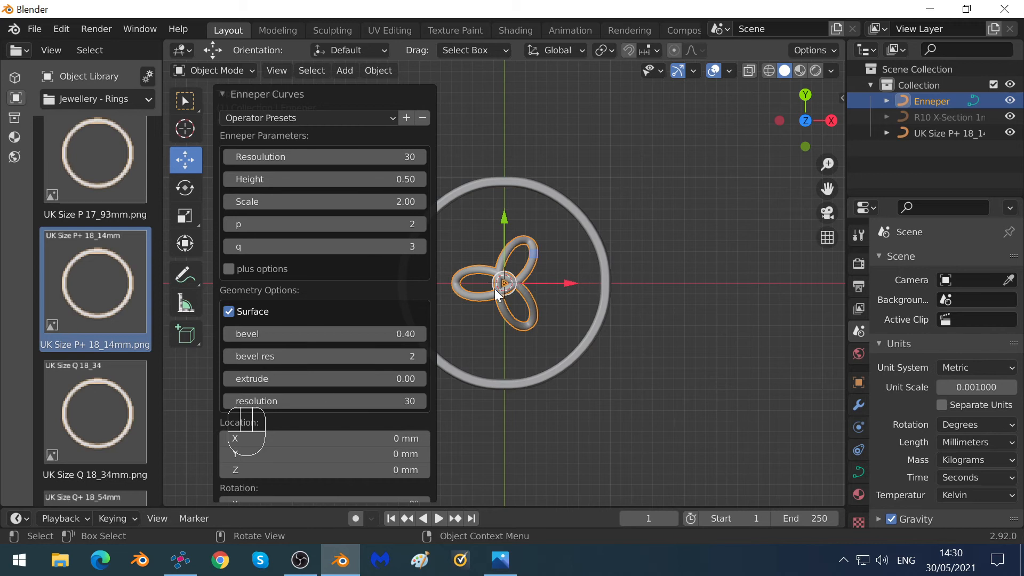
- Set the Enneper curve's X rotation to 90° and check its orientation inside the ring
{"action": "scroll", "coordinate": [320, 395], "scroll_direction": "down", "scroll_amount": 2}
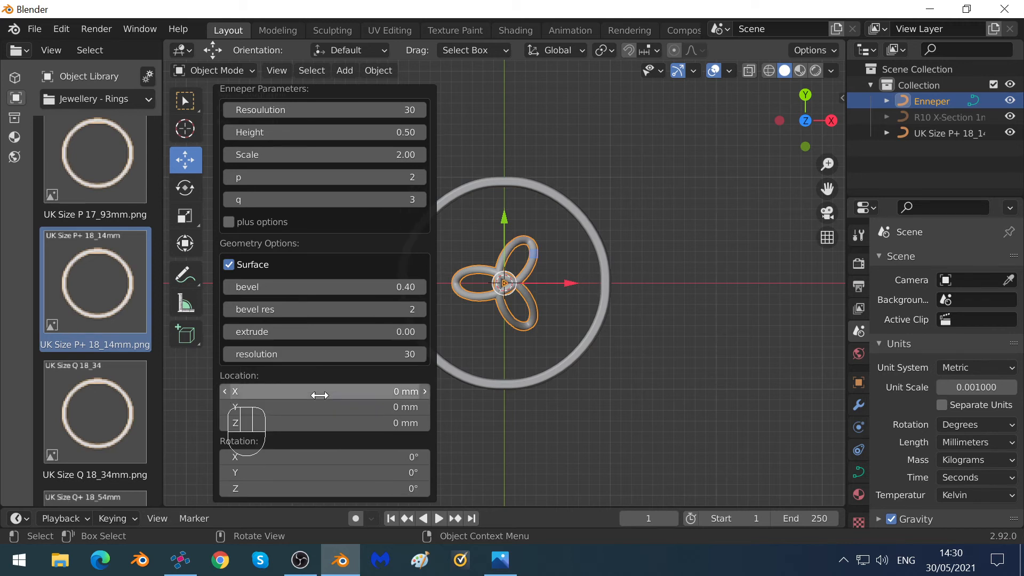
{"action": "left_click", "coordinate": [336, 456]}
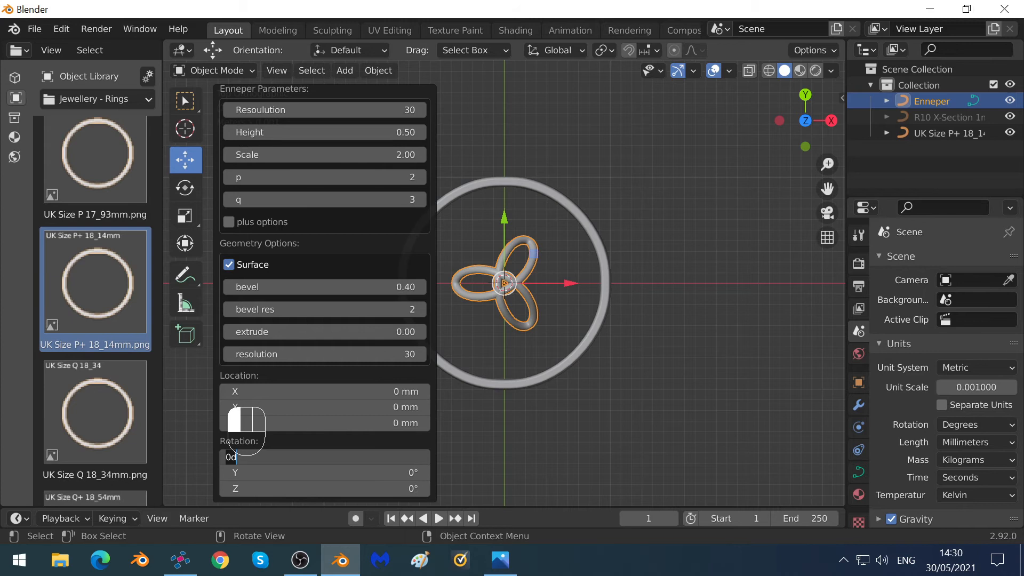
{"action": "type", "text": "90"}
{"action": "key", "text": "Return"}
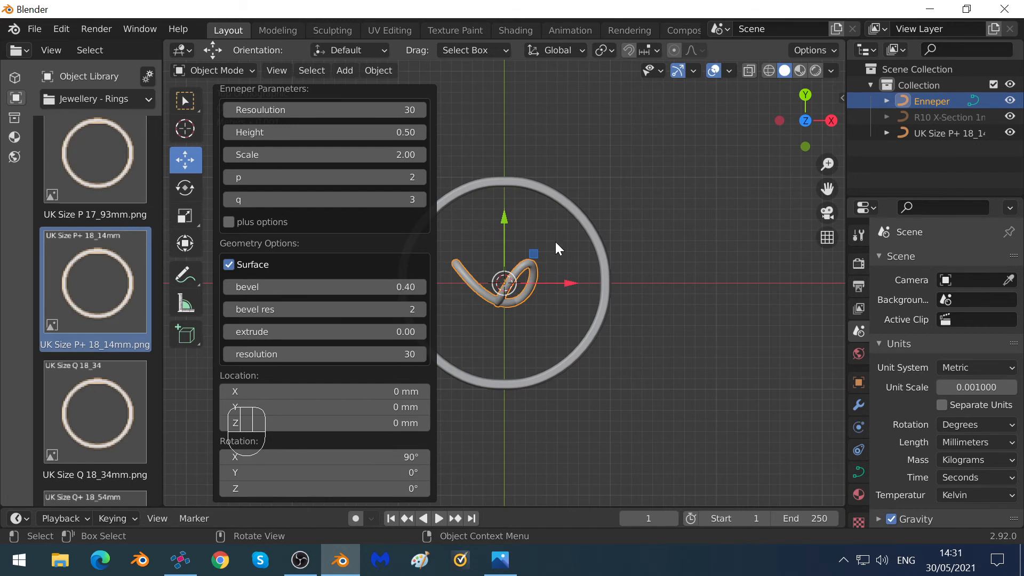
{"action": "middle_click_drag", "start_coordinate": [555, 242], "coordinate": [546, 322]}
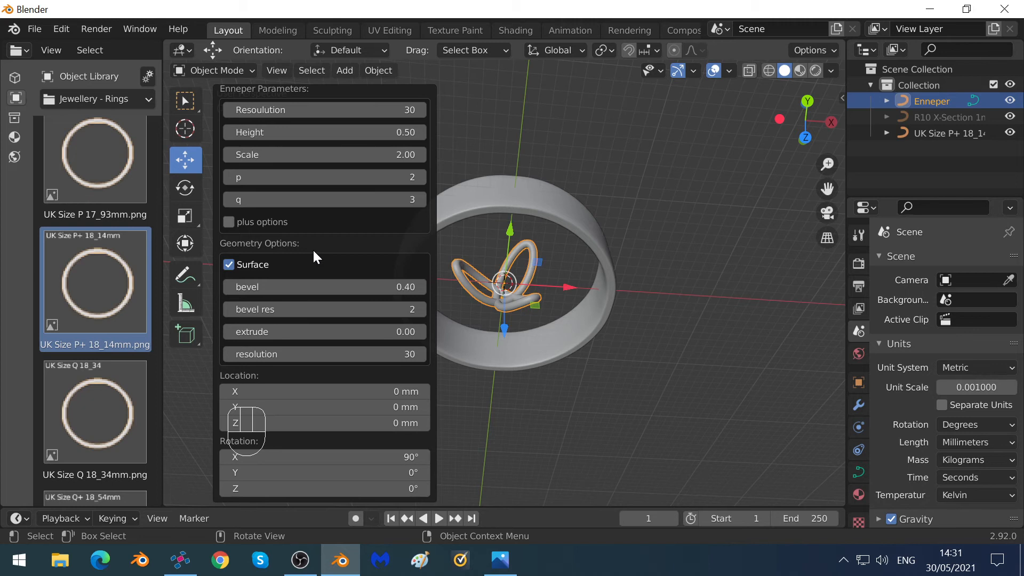
- Delete the Enneper curve from the scene
{"action": "left_click", "coordinate": [473, 274]}
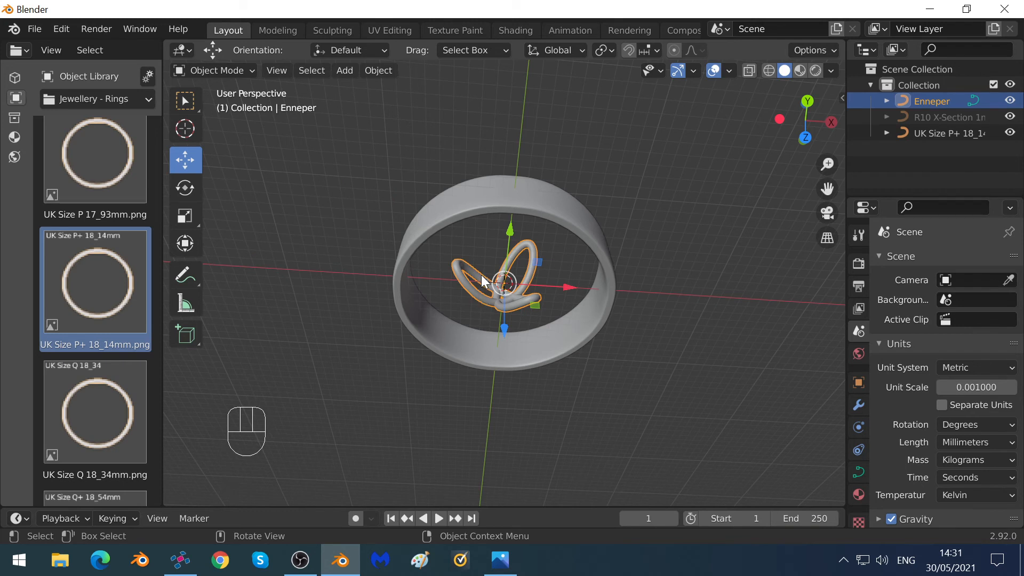
{"action": "key", "text": "x"}
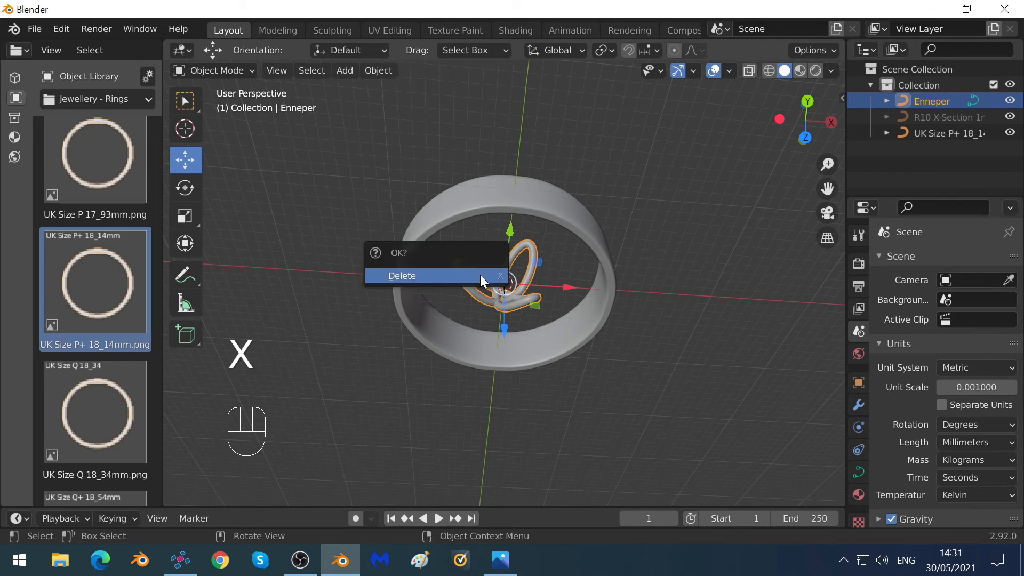
{"action": "left_click", "coordinate": [480, 274]}
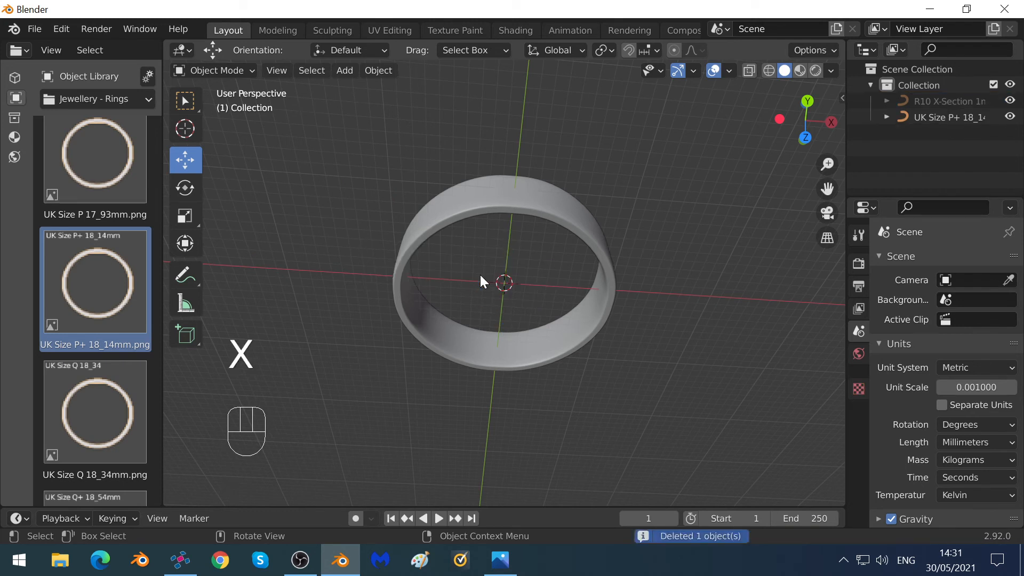
- Add a new Enneper parametric curve and set its X rotation to 90°
{"action": "left_click", "coordinate": [347, 72]}
{"action": "mouse_move", "coordinate": [363, 128]}
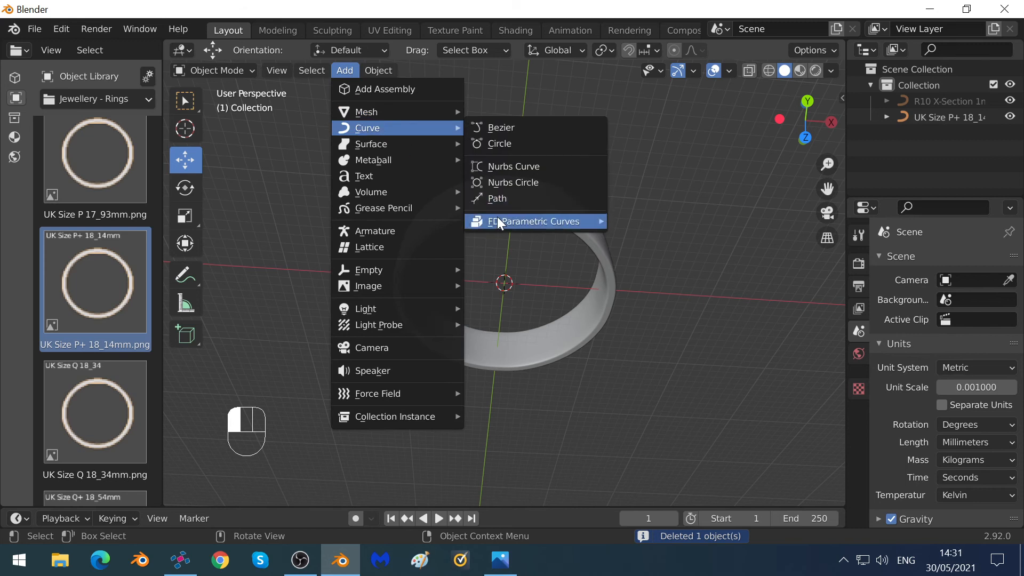
{"action": "mouse_move", "coordinate": [534, 219]}
{"action": "left_click", "coordinate": [680, 286]}
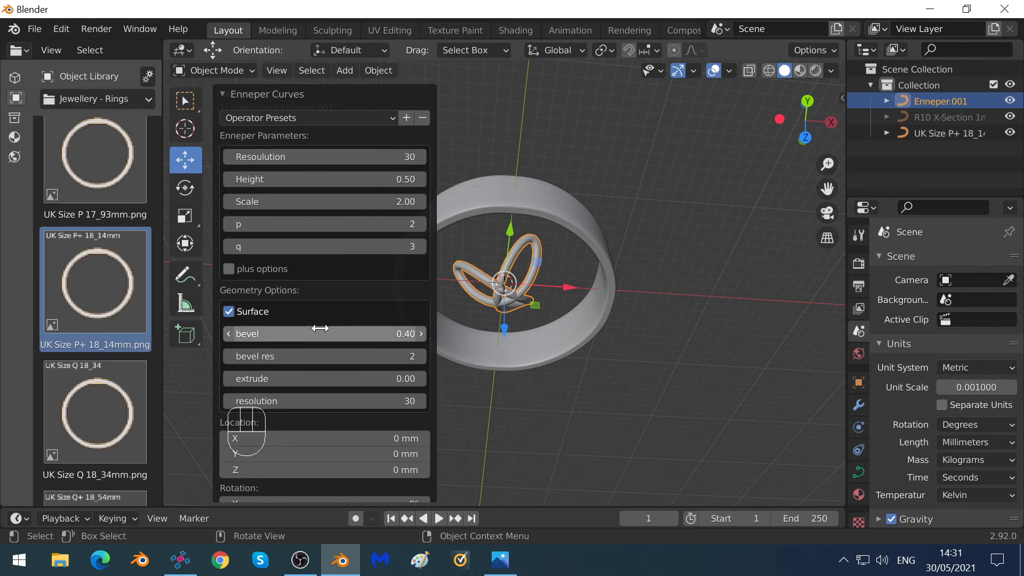
{"action": "scroll", "coordinate": [339, 443], "scroll_direction": "down", "scroll_amount": 2}
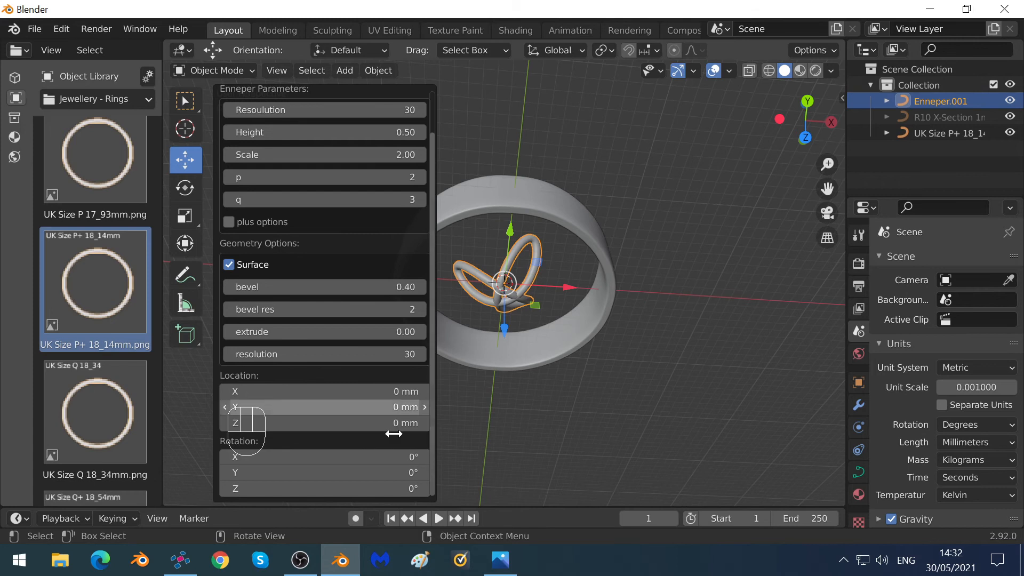
{"action": "left_click", "coordinate": [349, 457]}
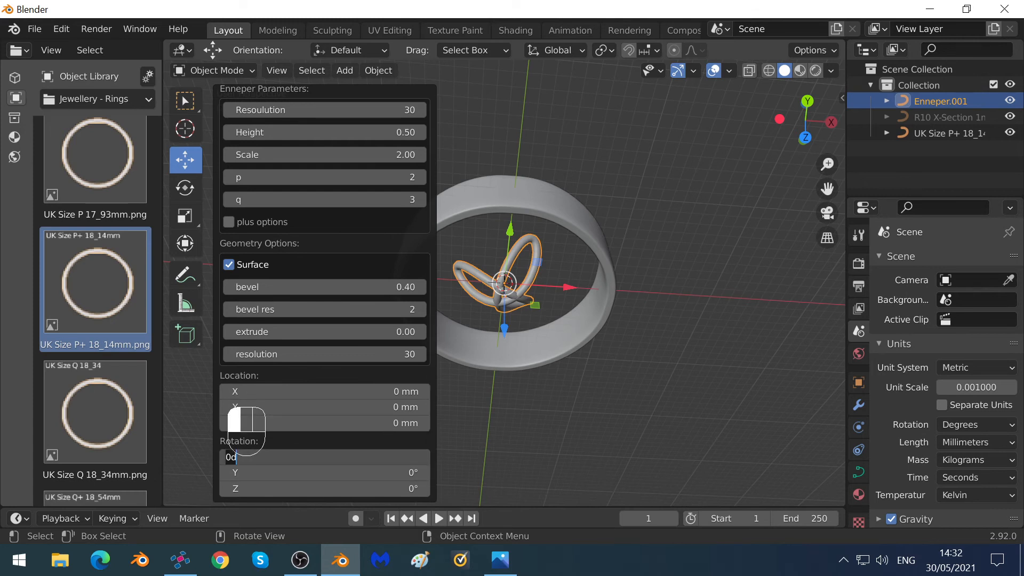
{"action": "type", "text": "90"}
{"action": "key", "text": "Return"}
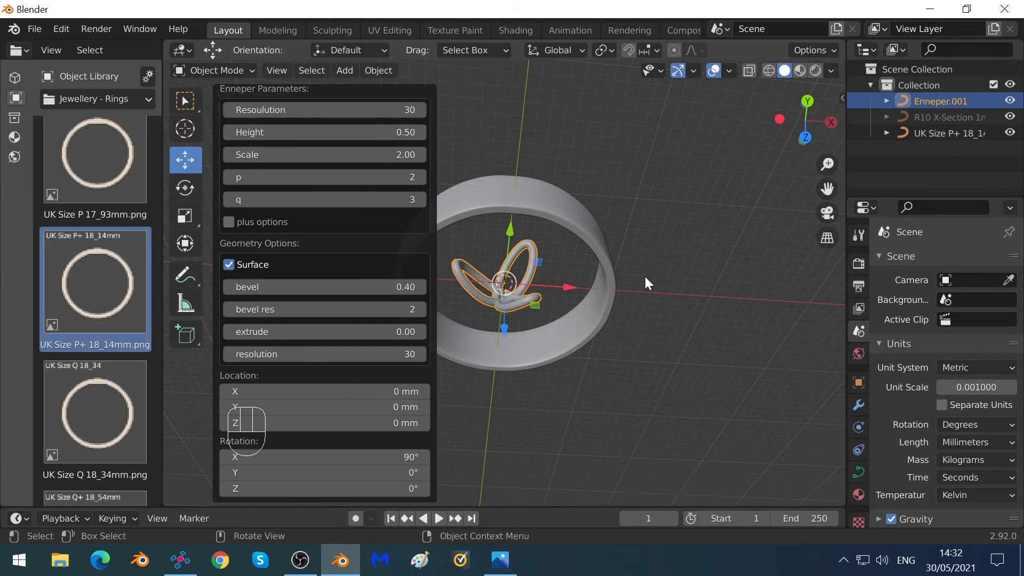
- Set the new Enneper curve's height parameter to 1
{"action": "left_click", "coordinate": [309, 134]}
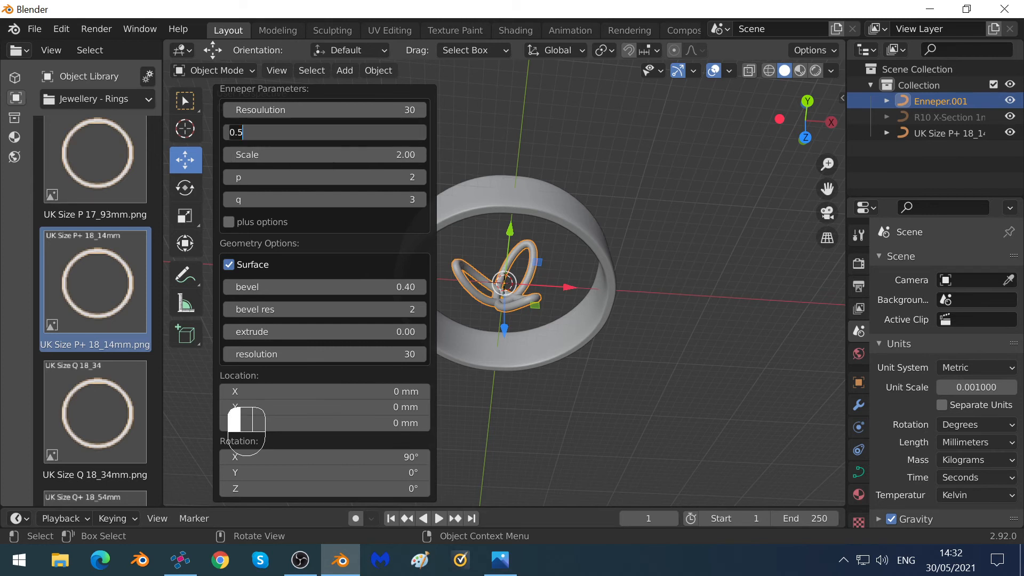
{"action": "key", "text": "BackSpace"}
{"action": "key", "text": "BackSpace"}
{"action": "key", "text": "BackSpace"}
{"action": "type", "text": "1"}
{"action": "key", "text": "Return"}
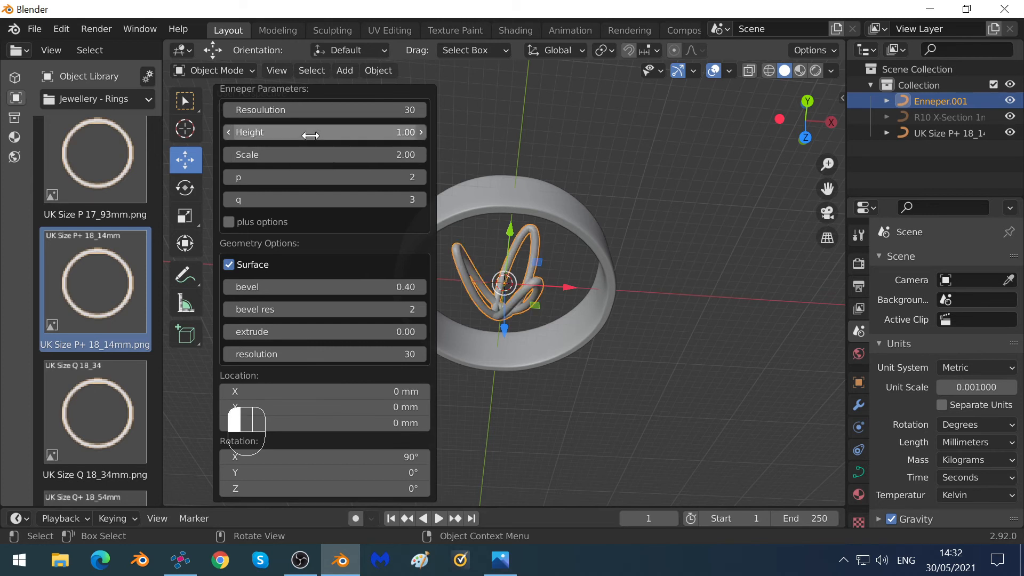
- Set the Enneper curve's height parameter to 0.5
{"action": "left_click", "coordinate": [310, 133]}
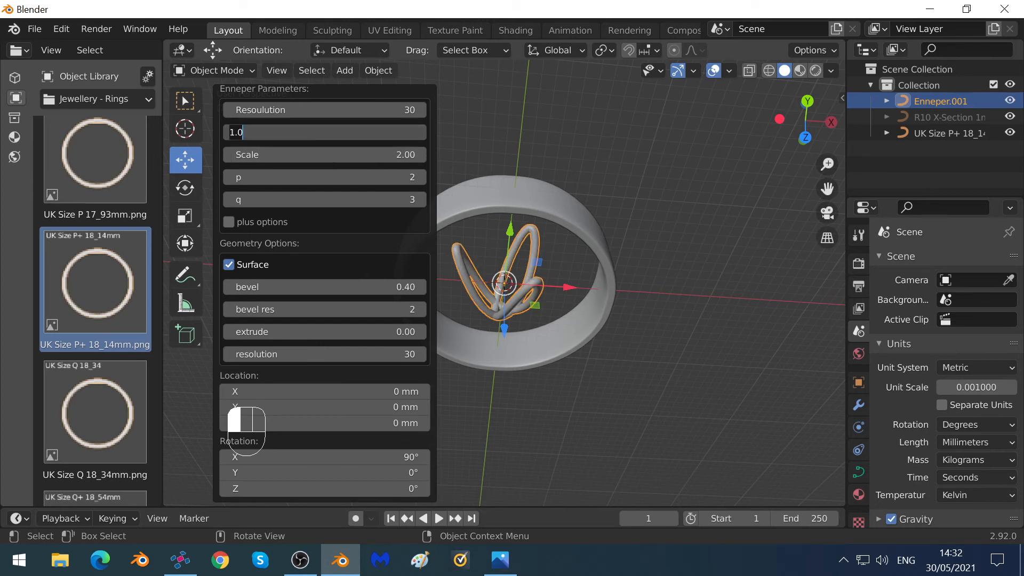
{"action": "key", "text": "BackSpace"}
{"action": "key", "text": "BackSpace"}
{"action": "key", "text": "BackSpace"}
{"action": "type", "text": "0.5"}
{"action": "key", "text": "Return"}
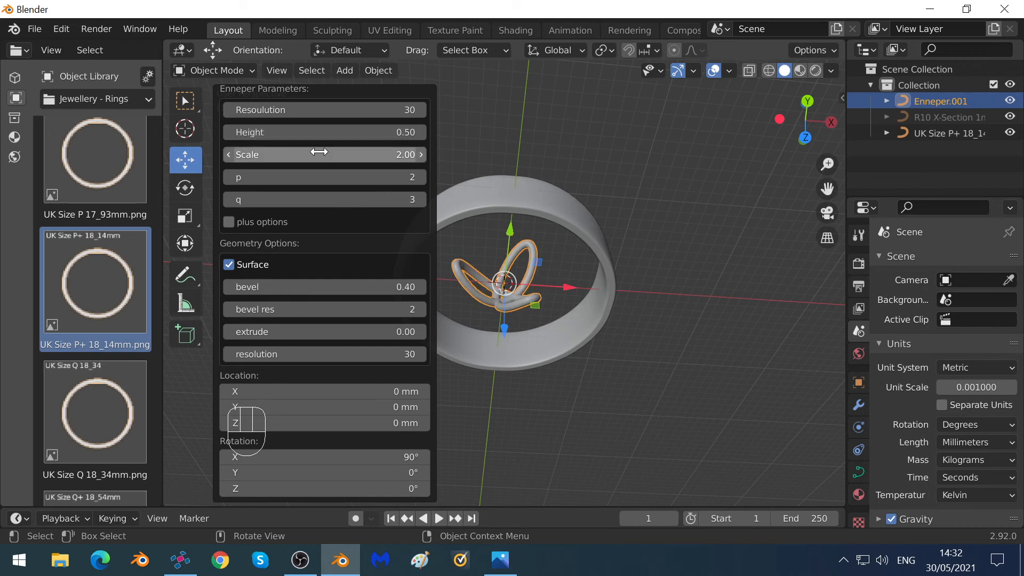
- Try a scale of 3 for the Enneper curve and compare its size with the ring band
{"action": "left_click", "coordinate": [320, 154]}
{"action": "type", "text": "3"}
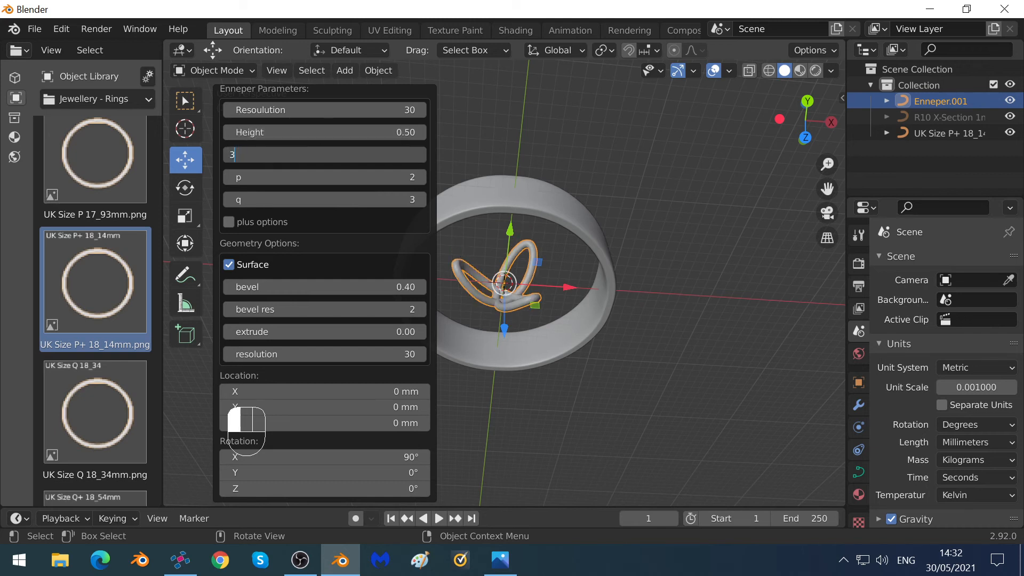
{"action": "key", "text": "Return"}
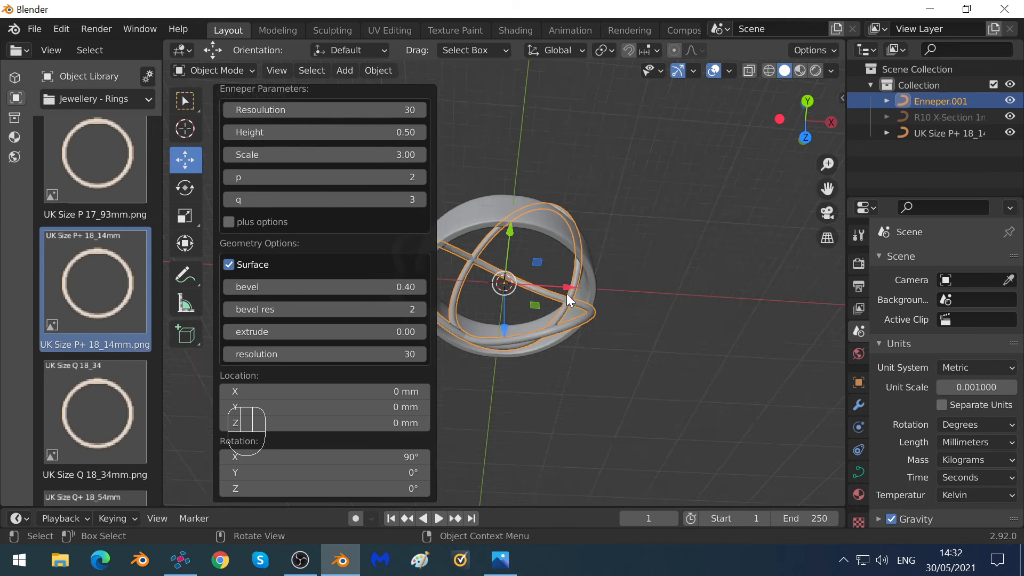
{"action": "scroll", "coordinate": [568, 292], "scroll_direction": "down", "scroll_amount": 3}
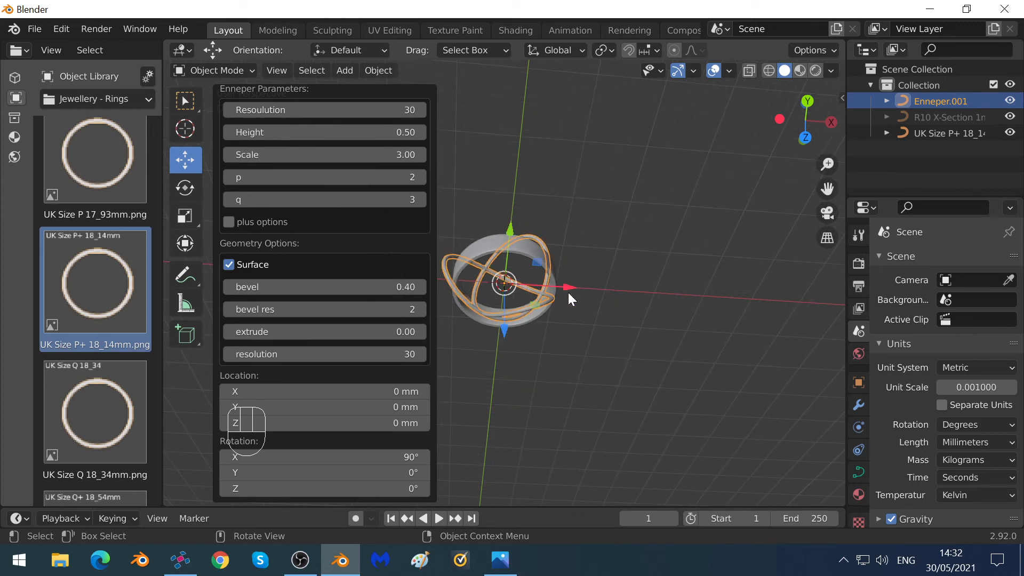
- Set the Enneper curve's scale to 2.5 and check its size inside the ring band
{"action": "left_click", "coordinate": [351, 152]}
{"action": "type", "text": "2."}
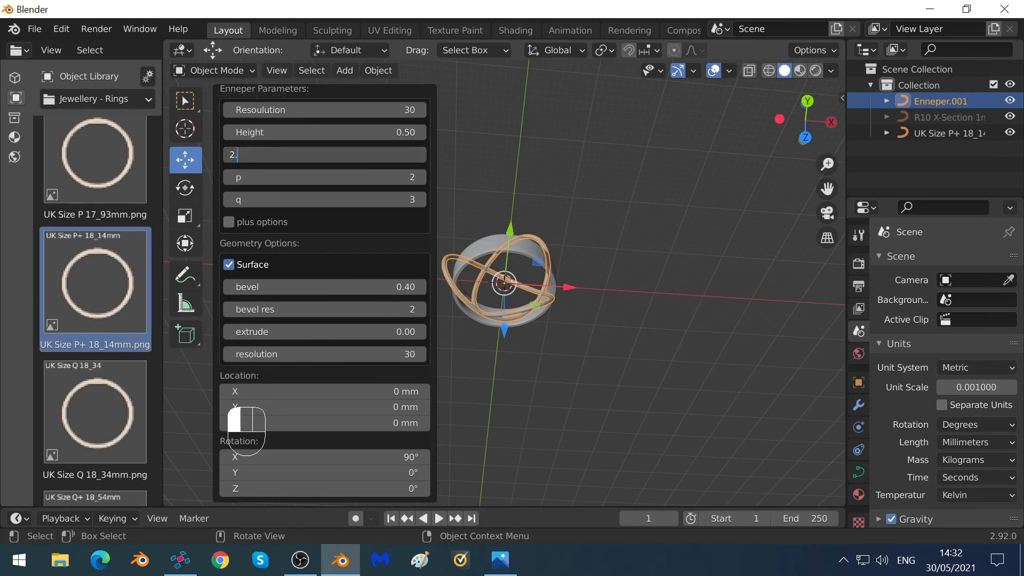
{"action": "type", "text": "5"}
{"action": "key", "text": "Return"}
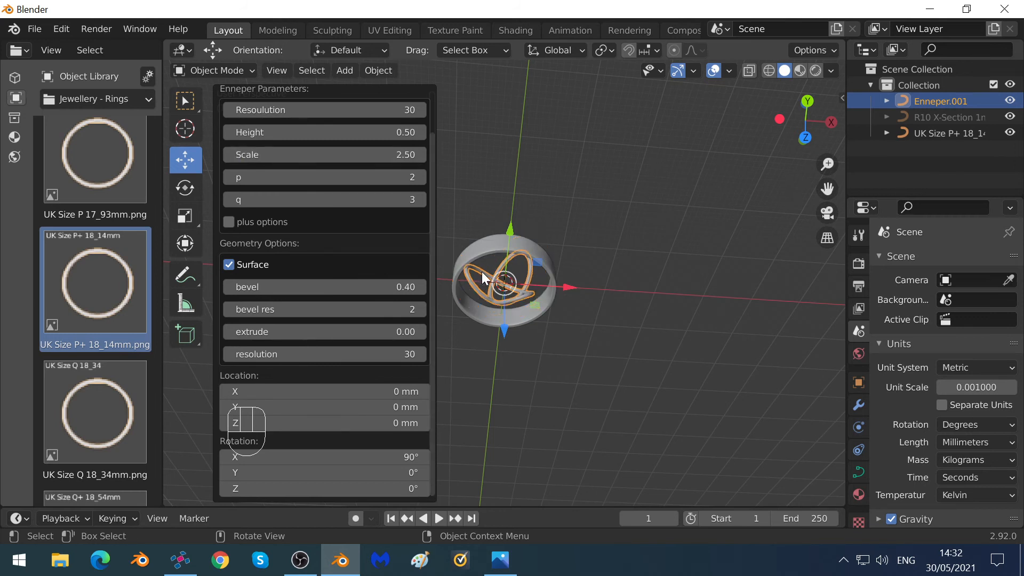
{"action": "scroll", "coordinate": [481, 271], "scroll_direction": "up", "scroll_amount": 3}
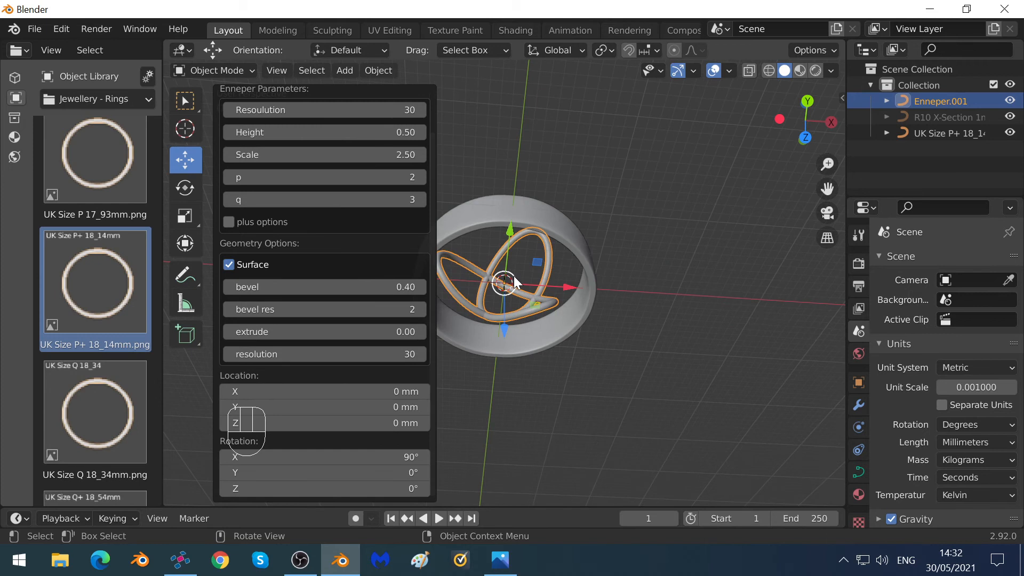
{"action": "scroll", "coordinate": [515, 281], "scroll_direction": "up", "scroll_amount": 1}
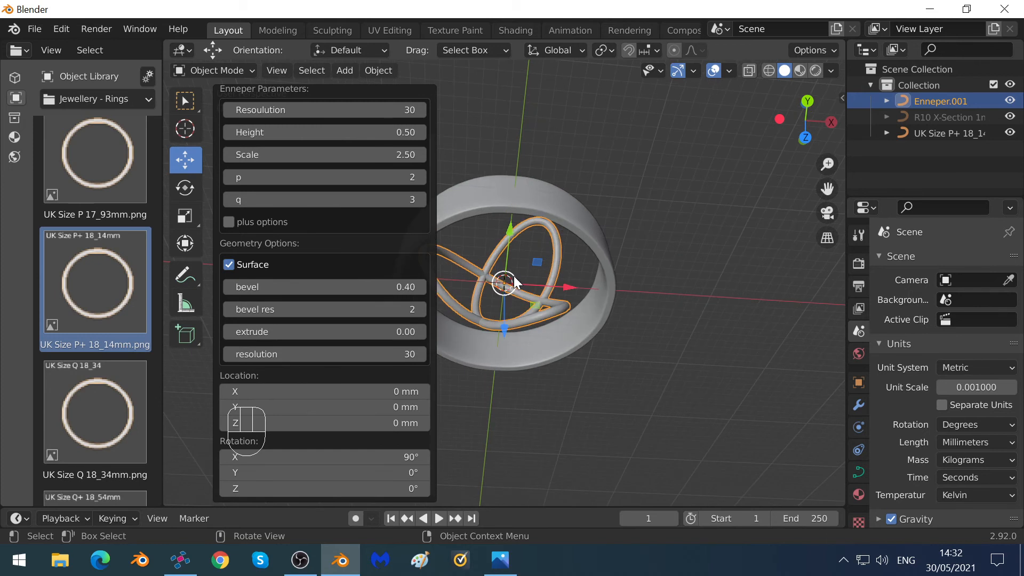
{"action": "scroll", "coordinate": [515, 281], "scroll_direction": "down", "scroll_amount": 2}
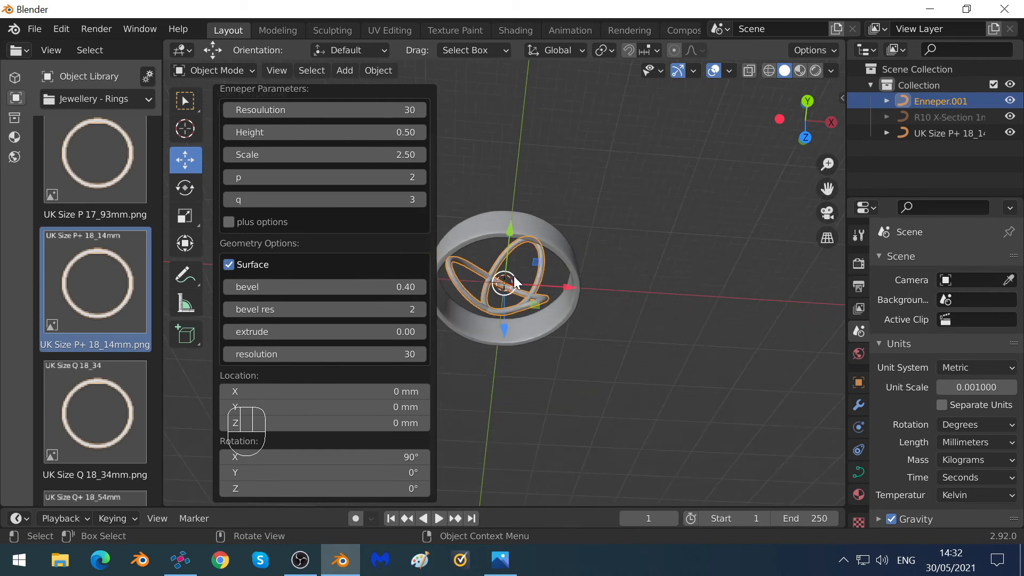
- Raise the Enneper curve's p parameter to 4 and its q parameter to 5
{"action": "left_click", "coordinate": [421, 177]}
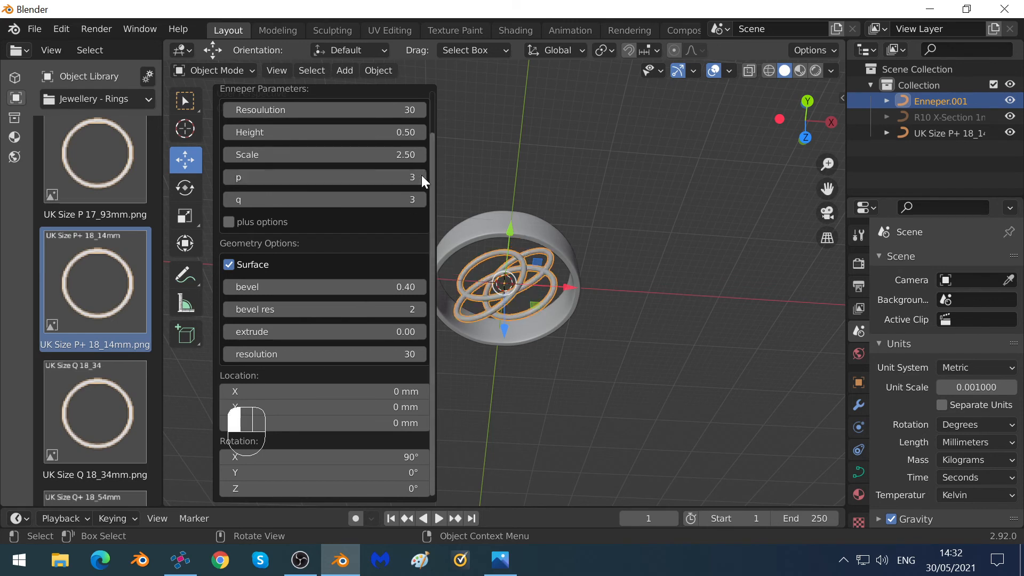
{"action": "left_click", "coordinate": [422, 176]}
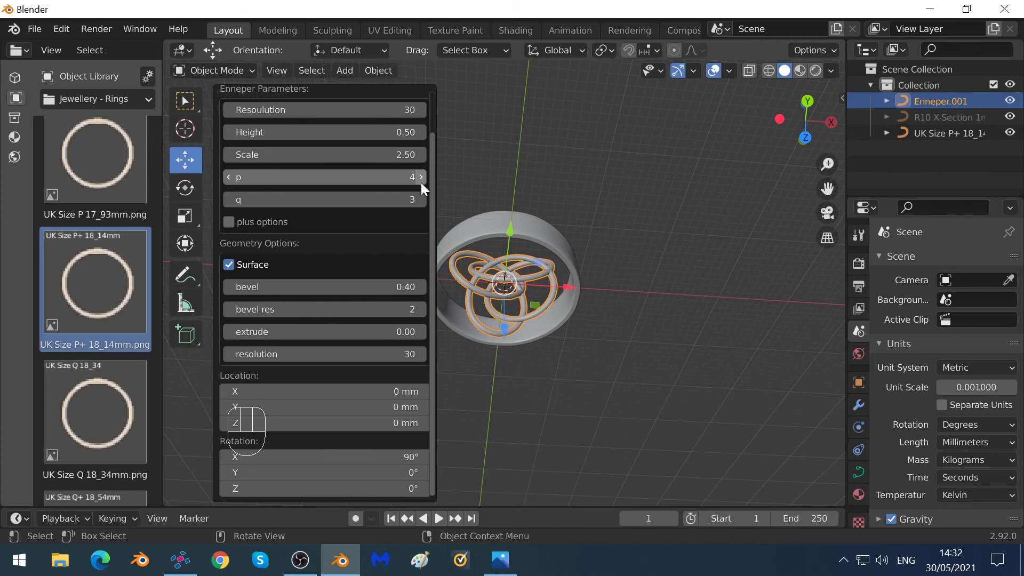
{"action": "left_click", "coordinate": [422, 200]}
{"action": "left_click", "coordinate": [421, 200]}
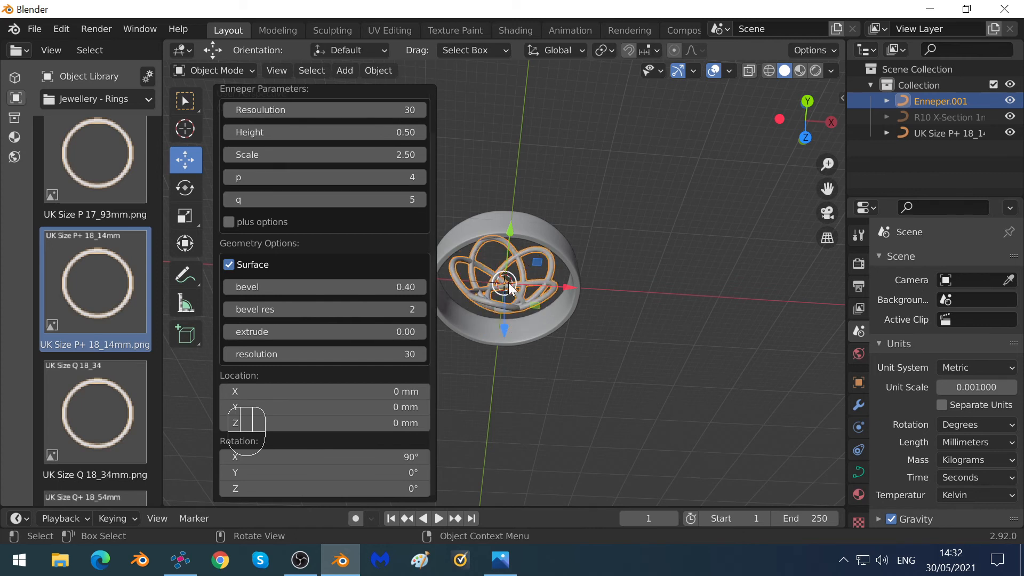
{"action": "scroll", "coordinate": [509, 287], "scroll_direction": "up", "scroll_amount": 4}
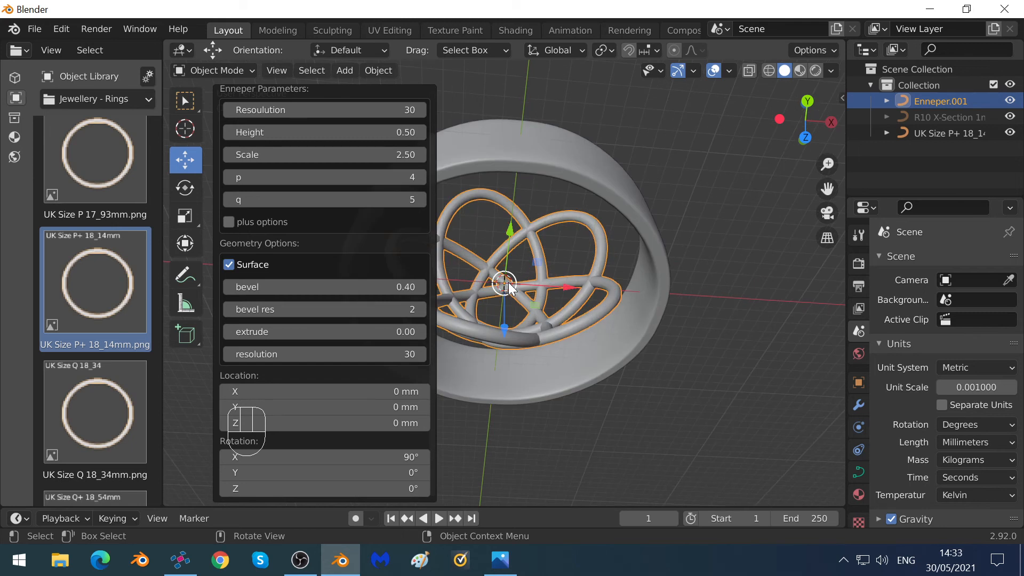
{"action": "scroll", "coordinate": [509, 287], "scroll_direction": "down", "scroll_amount": 2}
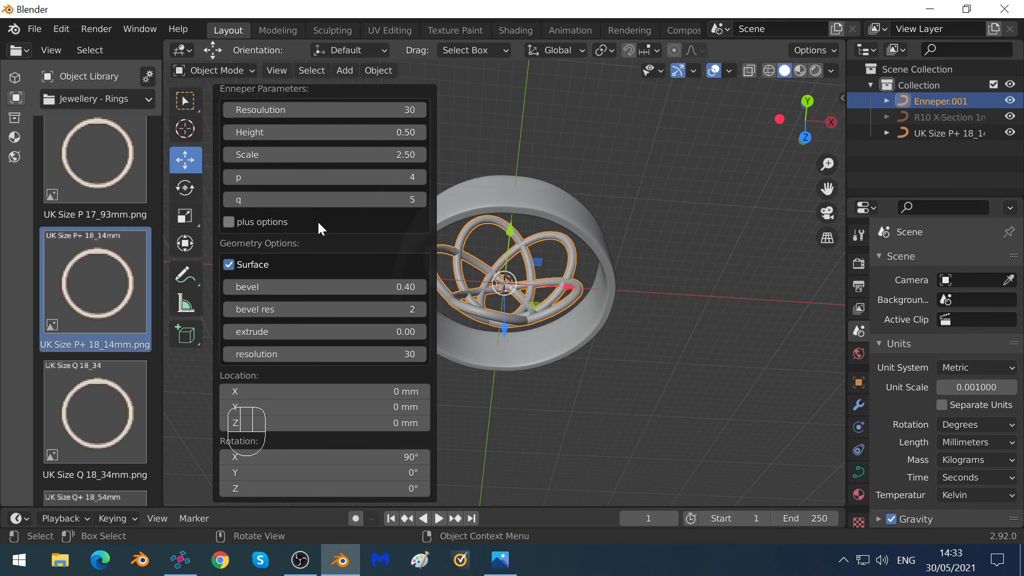
{"action": "left_click", "coordinate": [351, 73]}
{"action": "left_click", "coordinate": [344, 70]}
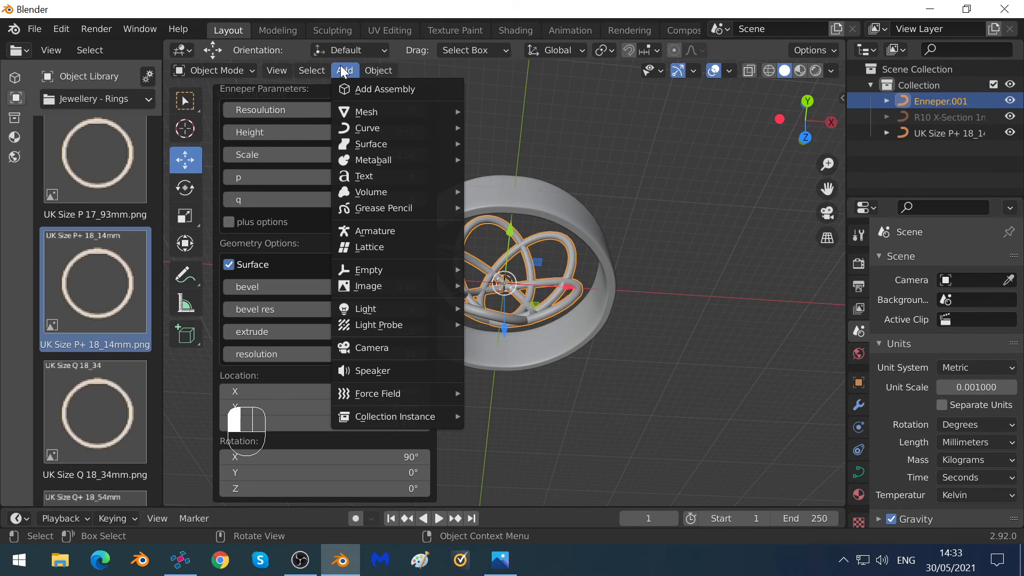
{"action": "mouse_move", "coordinate": [366, 127]}
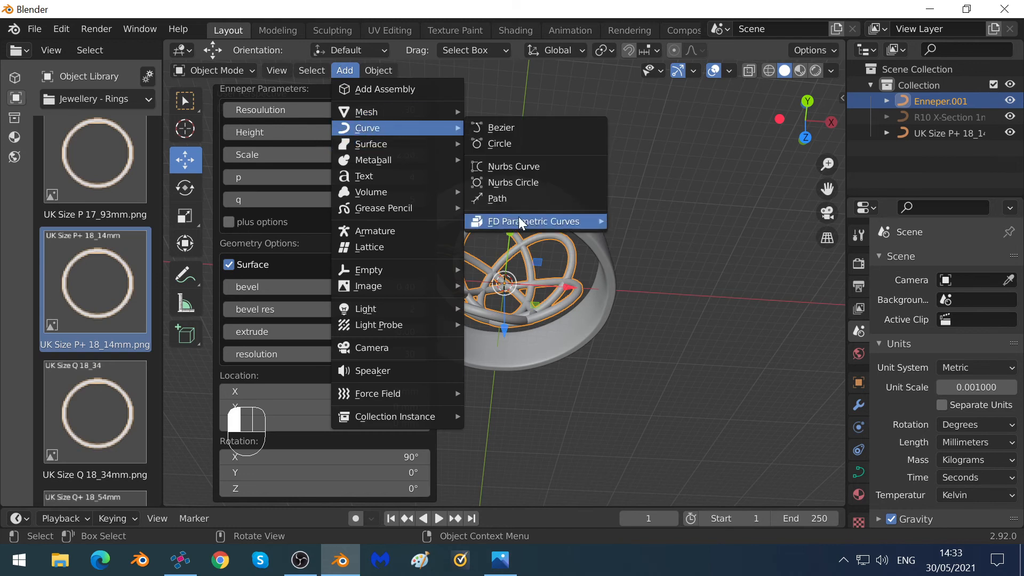
{"action": "mouse_move", "coordinate": [518, 220]}
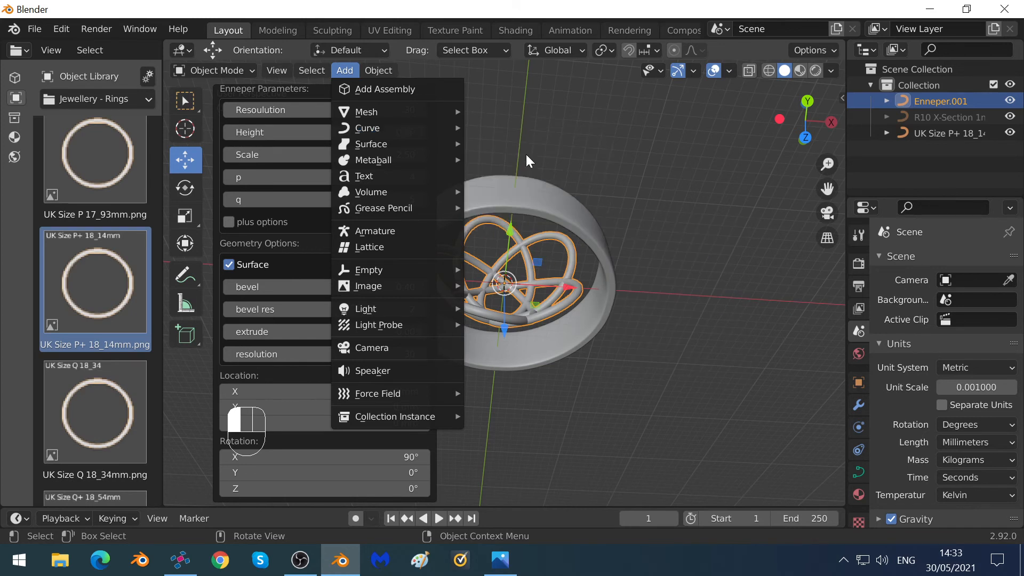
{"action": "left_click", "coordinate": [235, 90]}
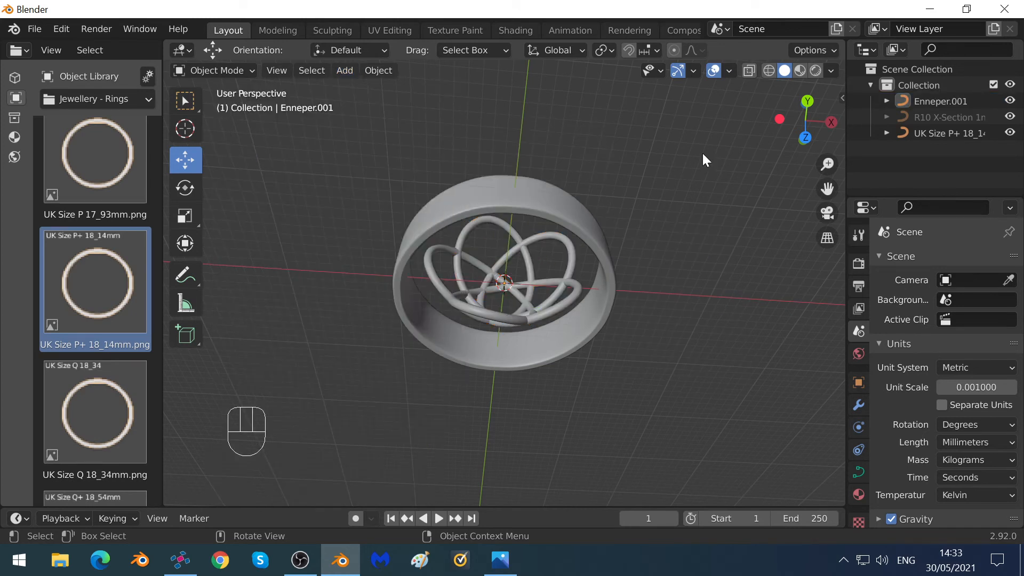
- In top view, move the Enneper curve about 12.88 mm along Y onto the outer top edge of the ring band
{"action": "left_click", "coordinate": [807, 136]}
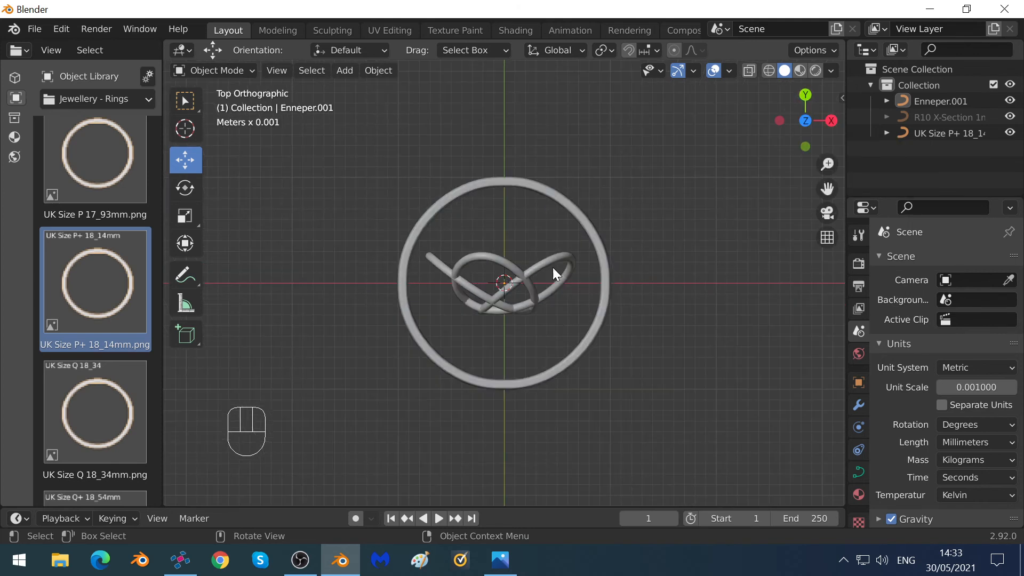
{"action": "left_click", "coordinate": [529, 287]}
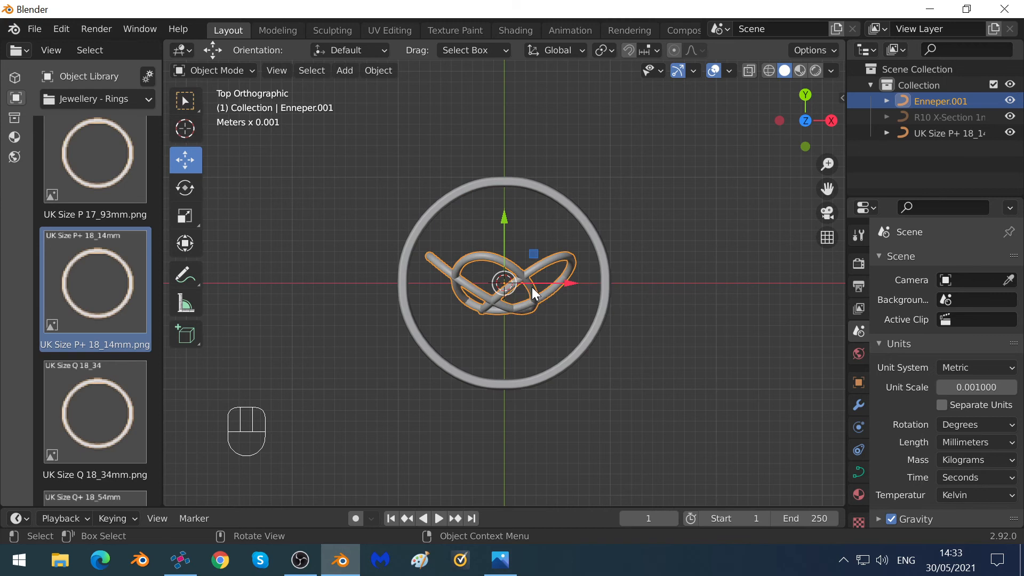
{"action": "left_click_drag", "start_coordinate": [506, 219], "coordinate": [527, 83]}
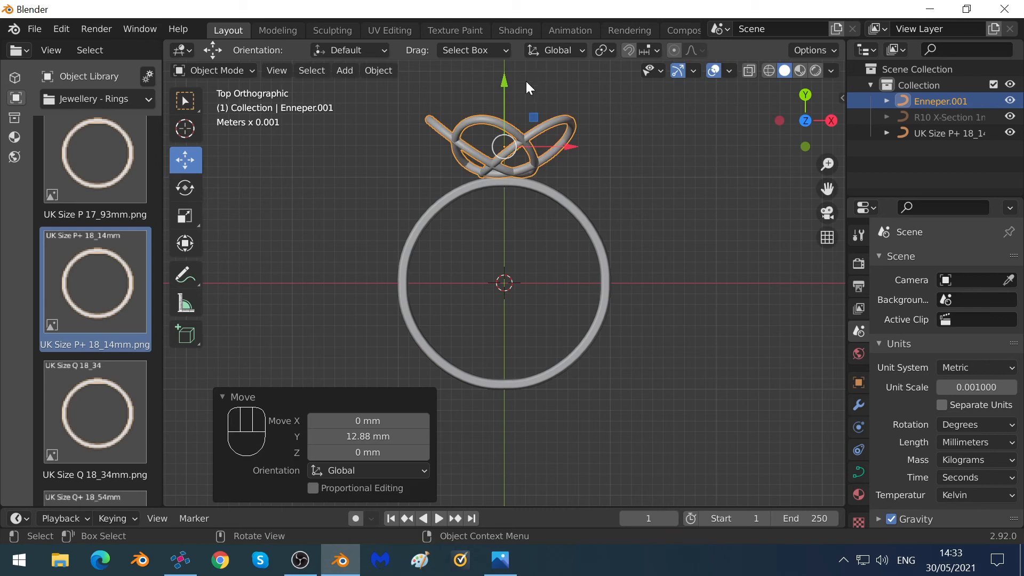
- Lower the Enneper curve about 0.25 mm along Y so its base sinks slightly into the top of the band
{"action": "left_click", "coordinate": [506, 184]}
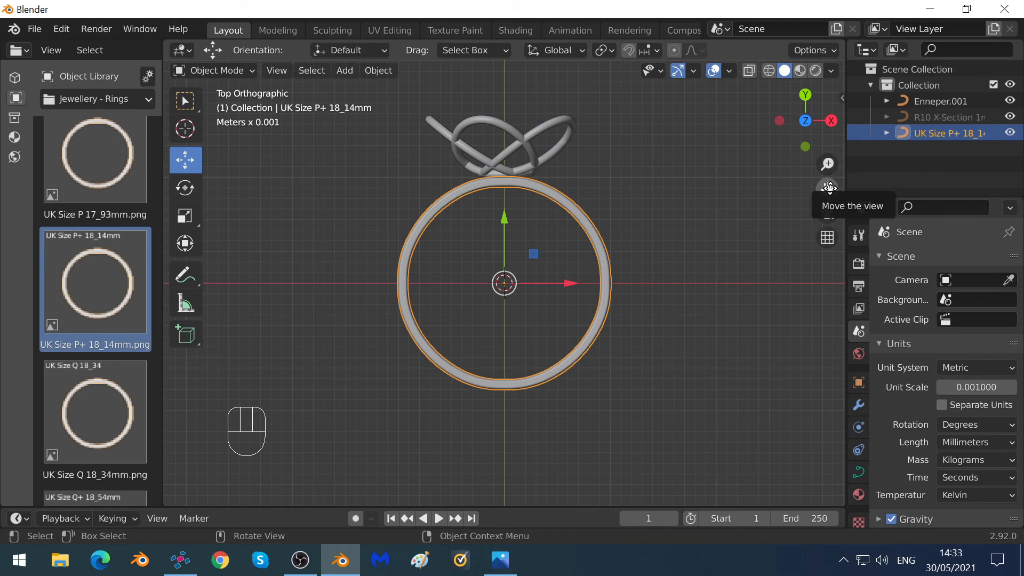
{"action": "left_click_drag", "start_coordinate": [827, 188], "coordinate": [821, 300]}
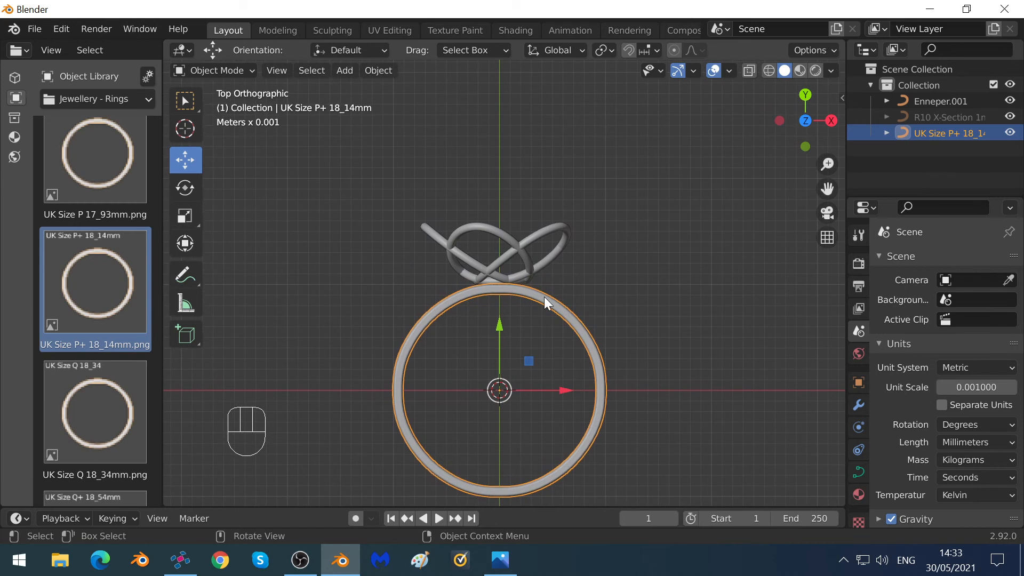
{"action": "scroll", "coordinate": [527, 291], "scroll_direction": "up", "scroll_amount": 9}
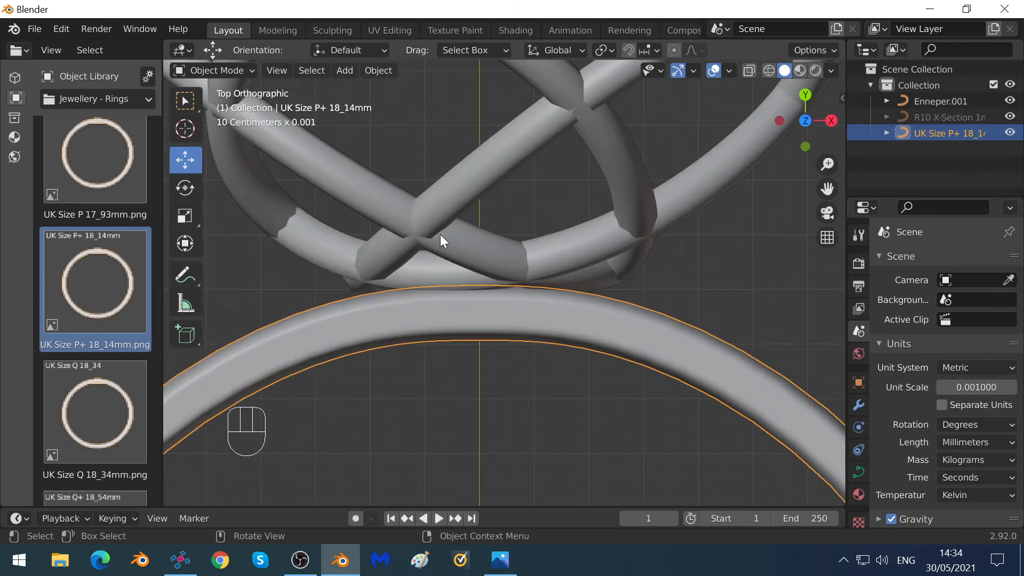
{"action": "left_click", "coordinate": [437, 234]}
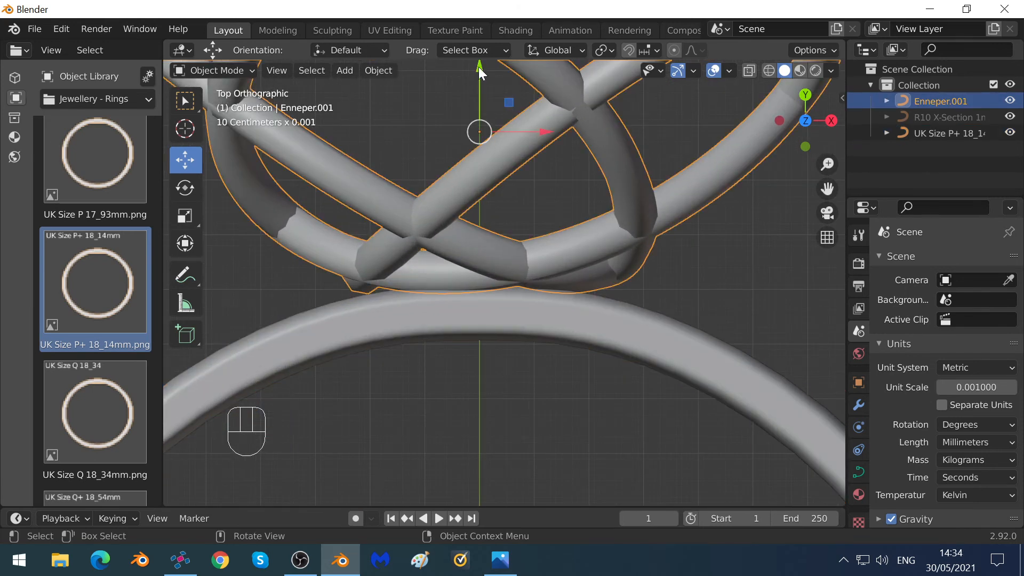
{"action": "left_click_drag", "start_coordinate": [479, 66], "coordinate": [482, 86]}
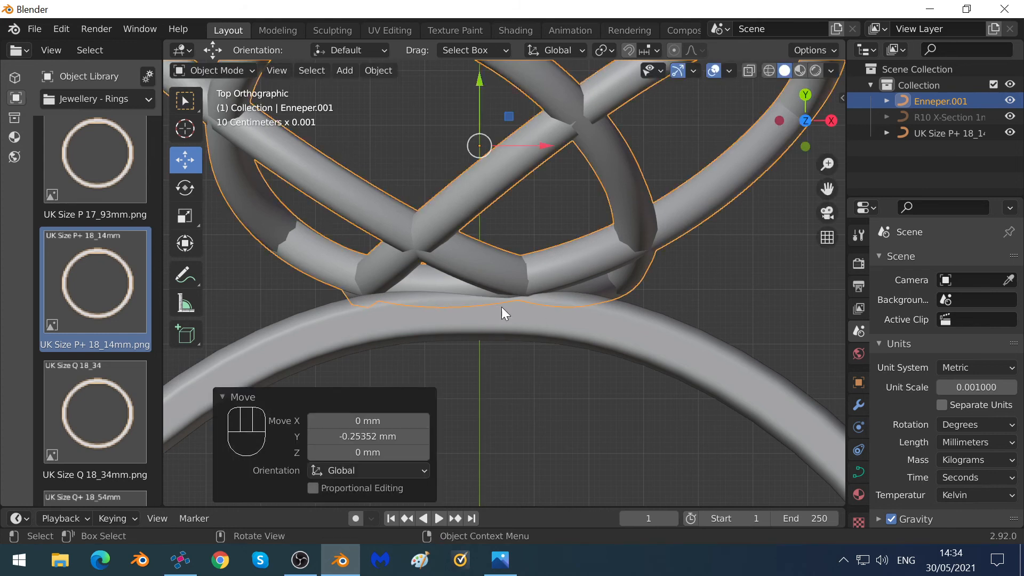
{"action": "scroll", "coordinate": [516, 320], "scroll_direction": "down", "scroll_amount": 8}
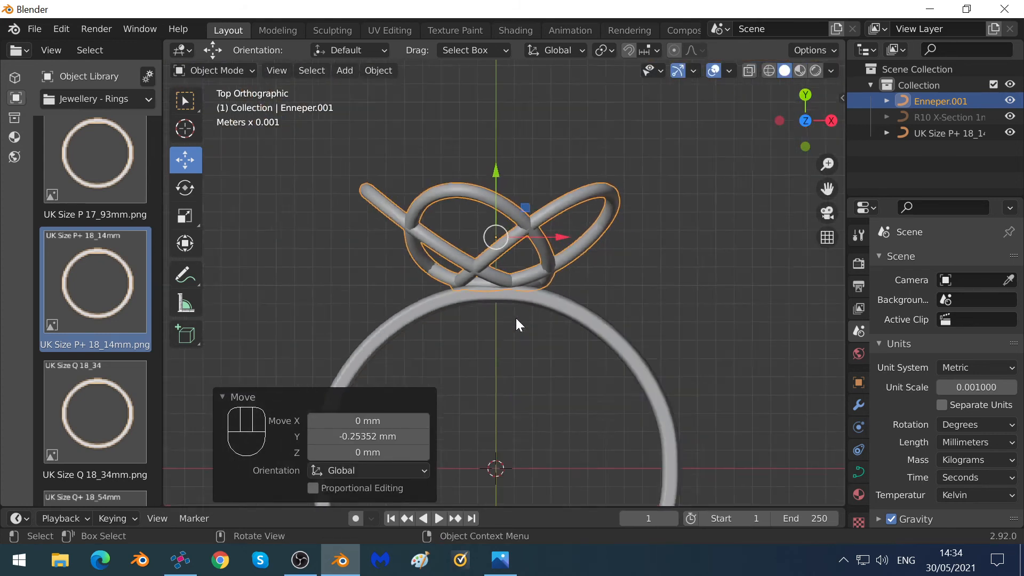
{"action": "scroll", "coordinate": [516, 320], "scroll_direction": "down", "scroll_amount": 1}
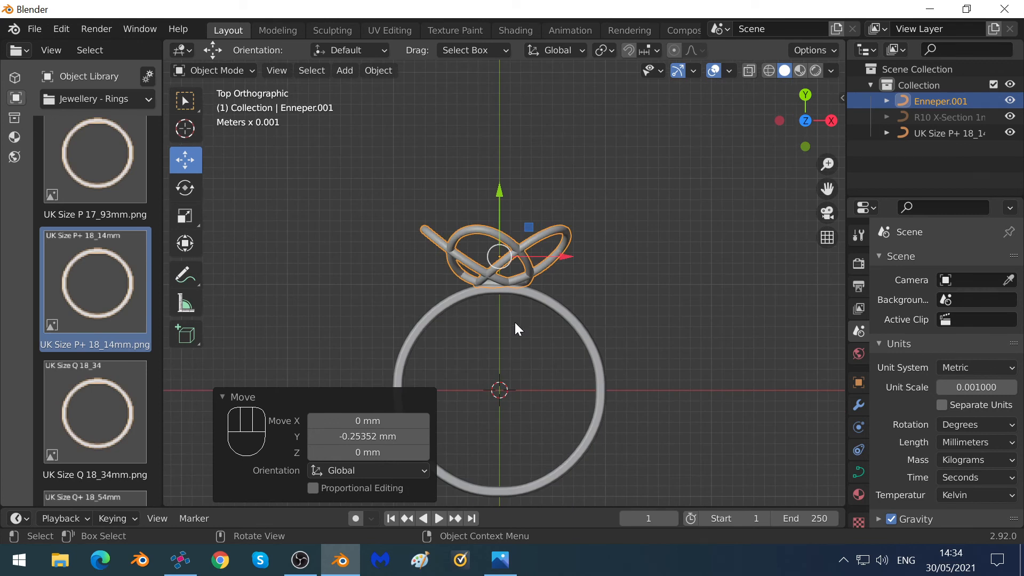
- Select the ring band, inspect the ornament's placement in quad view and perspective, and return to a single top view
{"action": "left_click", "coordinate": [551, 303]}
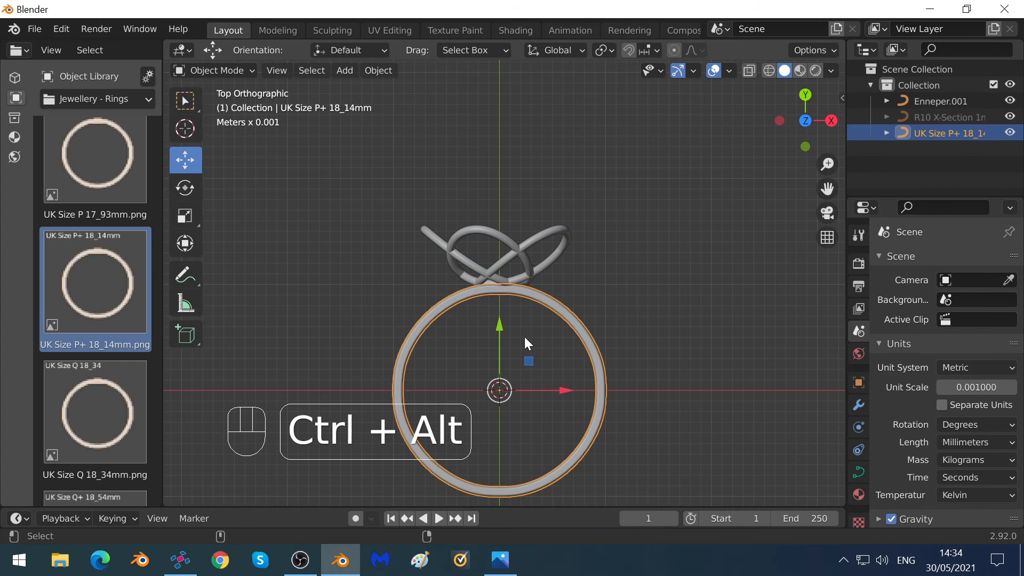
{"action": "key", "text": "ctrl+alt+q"}
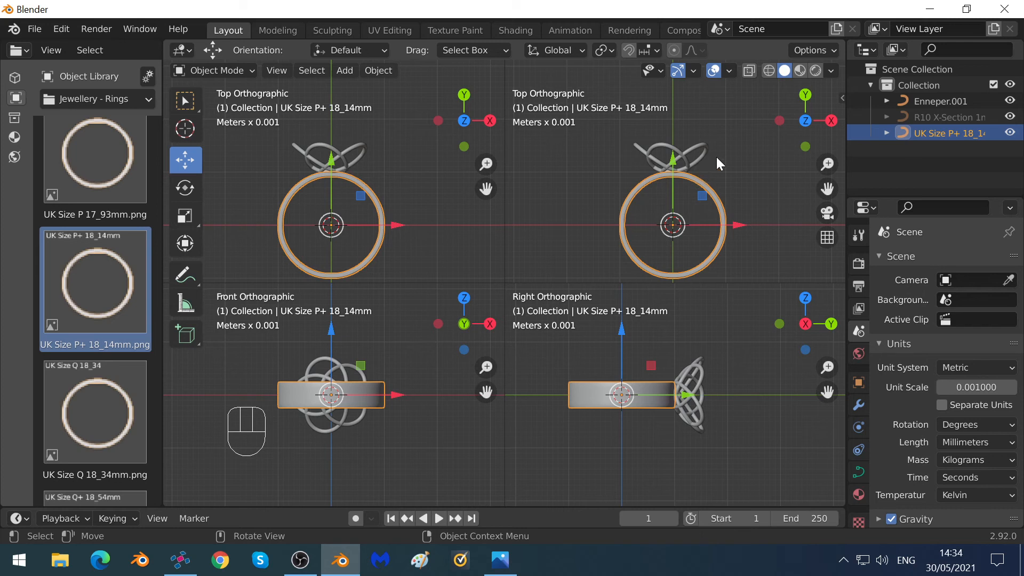
{"action": "middle_click_drag", "start_coordinate": [721, 147], "coordinate": [621, 155]}
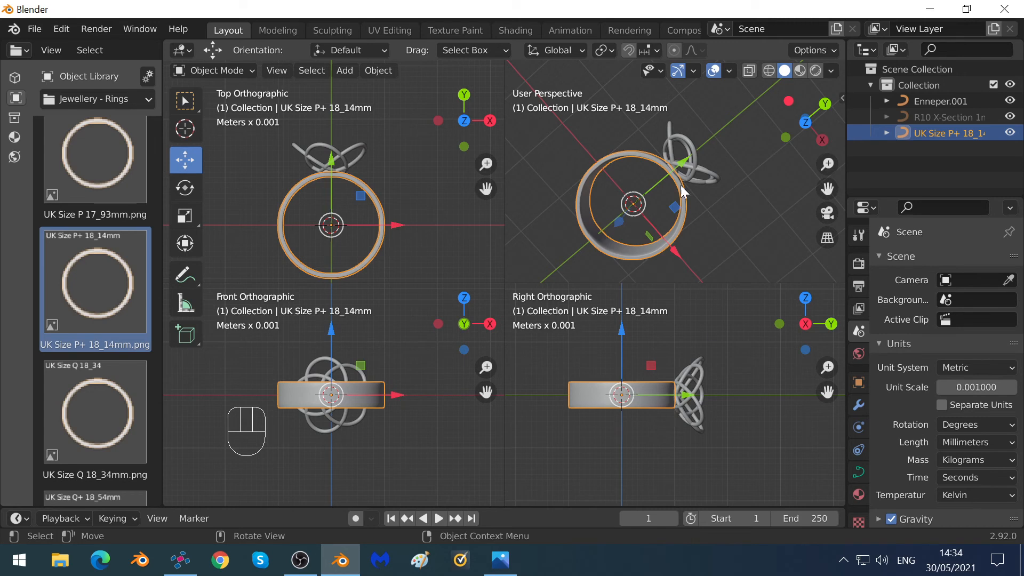
{"action": "key", "text": "ctrl+alt"}
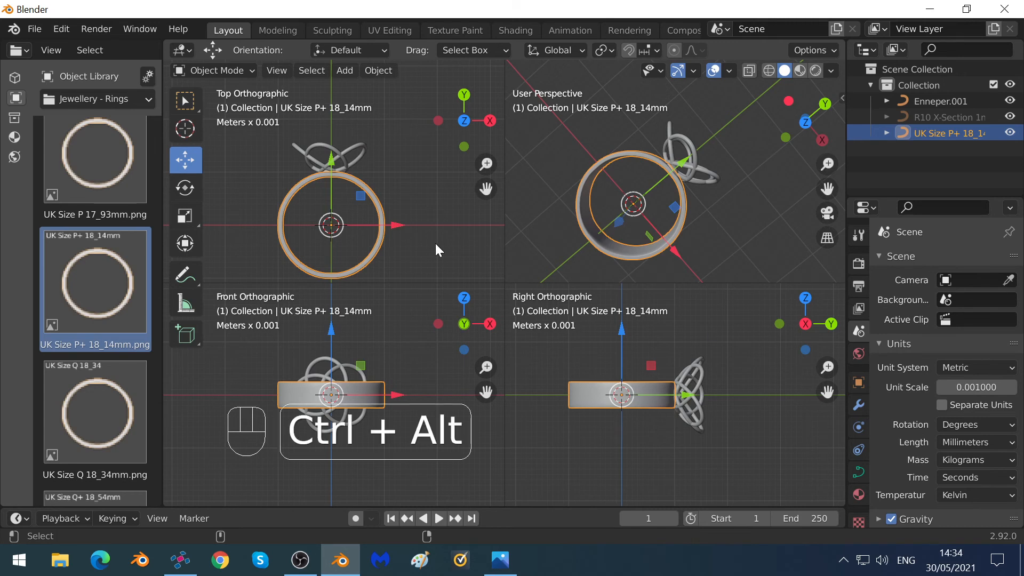
{"action": "key", "text": "ctrl+alt+q"}
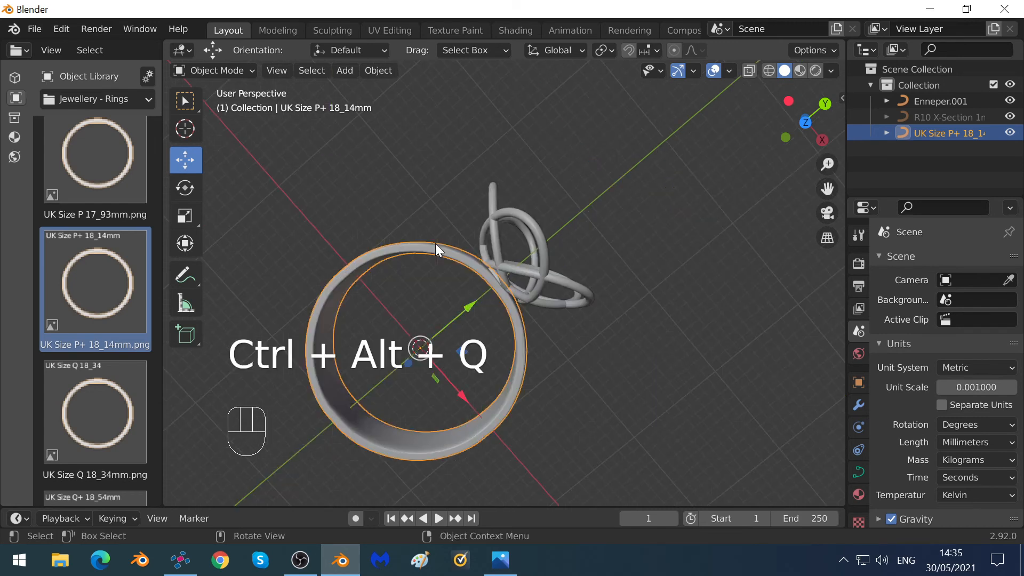
{"action": "left_click", "coordinate": [804, 122]}
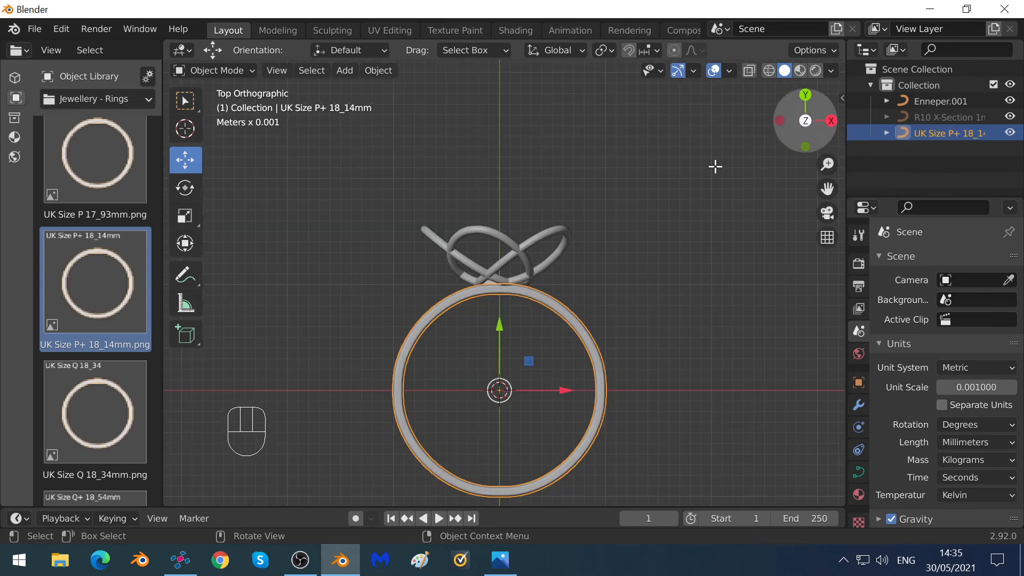
- Enter Edit Mode on the ring band, select its top-centre control point and show that point's transform values
{"action": "left_click", "coordinate": [532, 295]}
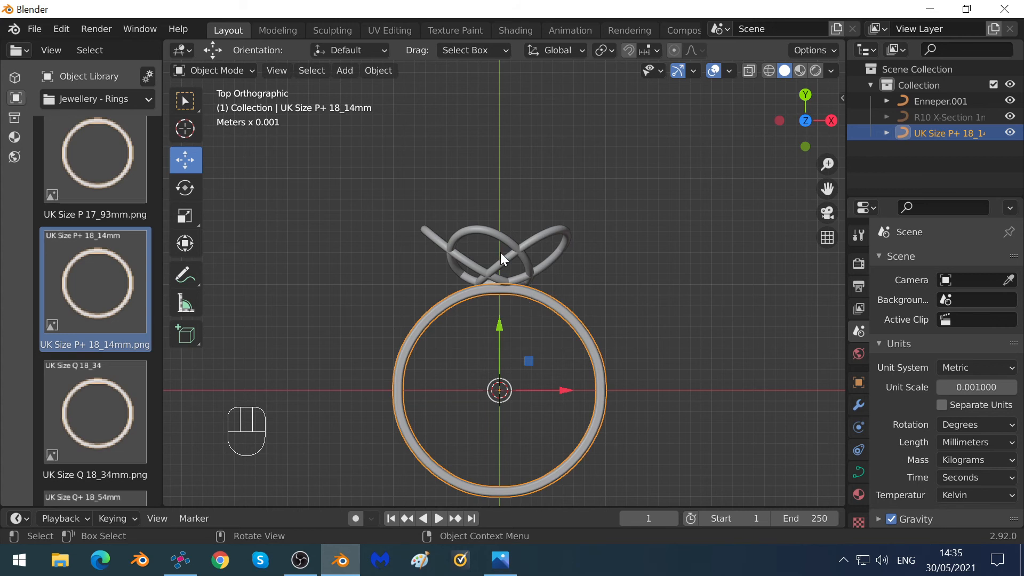
{"action": "left_click", "coordinate": [206, 66]}
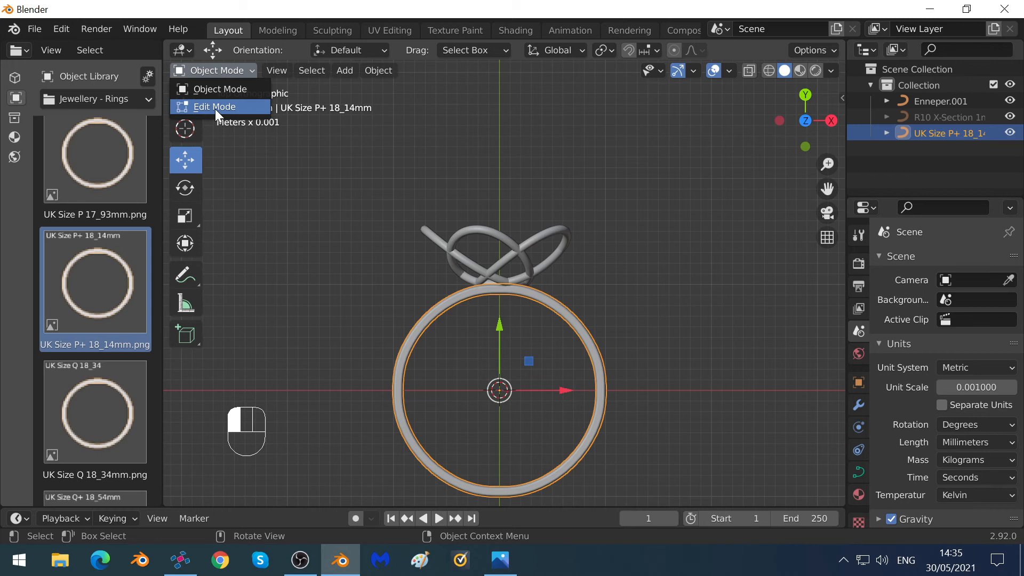
{"action": "left_click", "coordinate": [215, 107]}
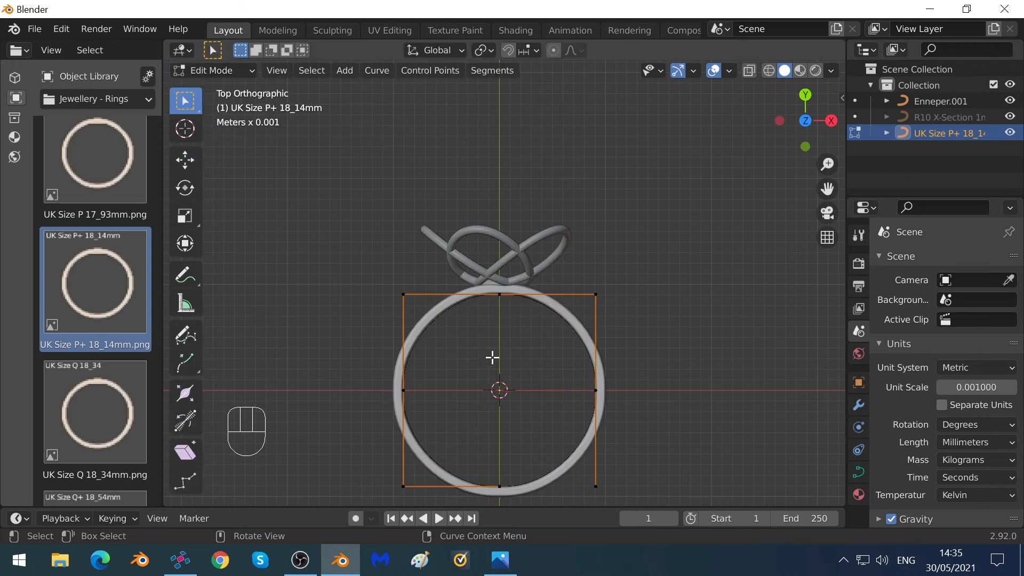
{"action": "left_click", "coordinate": [499, 293]}
{"action": "left_click", "coordinate": [595, 295]}
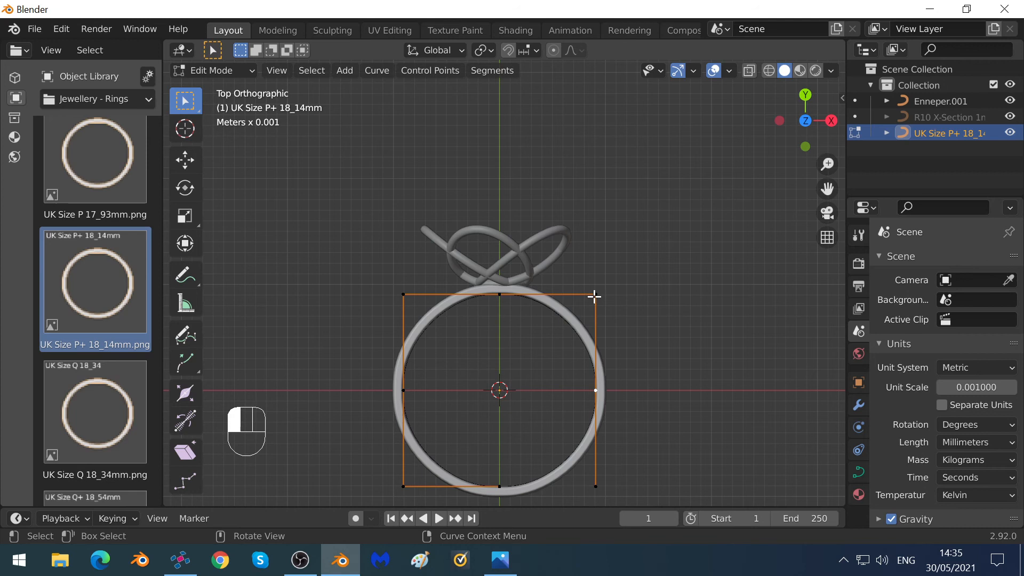
{"action": "left_click", "coordinate": [499, 294]}
{"action": "key", "text": "n"}
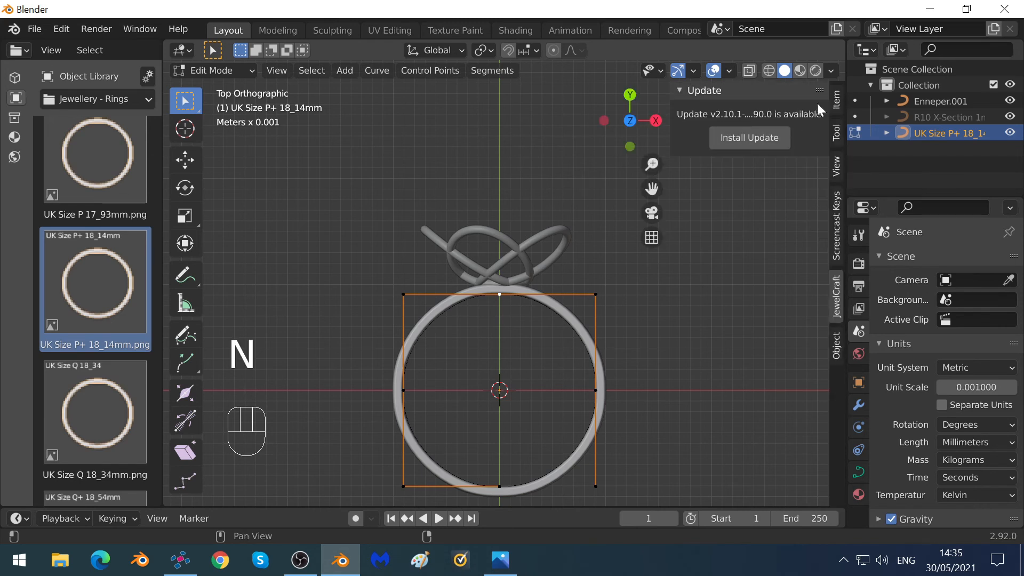
{"action": "left_click", "coordinate": [837, 100]}
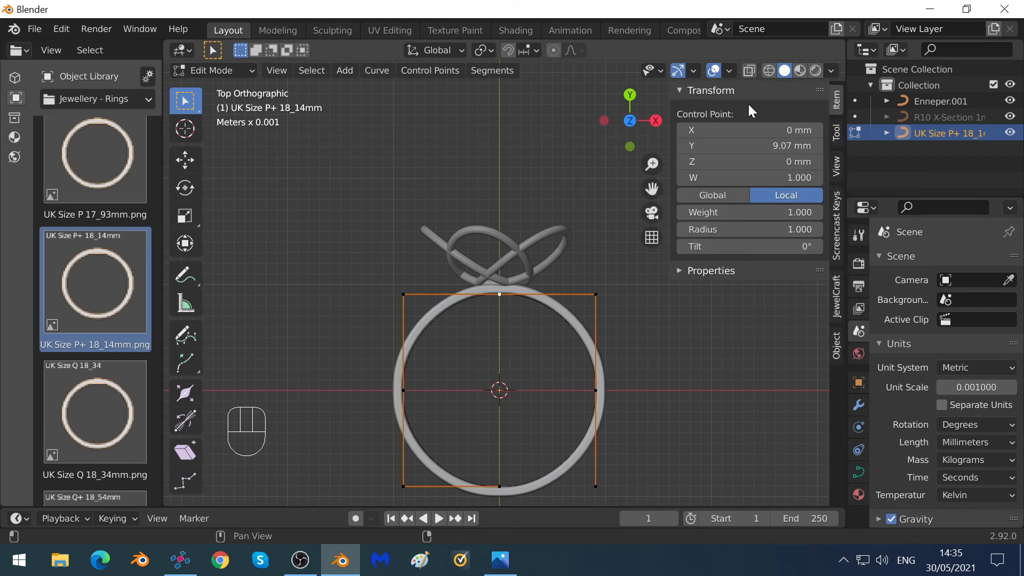
- Try radius values of 1.5 and 2 on the band's top-centre control point
{"action": "left_click", "coordinate": [699, 91]}
{"action": "left_click", "coordinate": [699, 90]}
{"action": "left_click", "coordinate": [692, 90]}
{"action": "left_click", "coordinate": [692, 91]}
{"action": "left_click", "coordinate": [744, 229]}
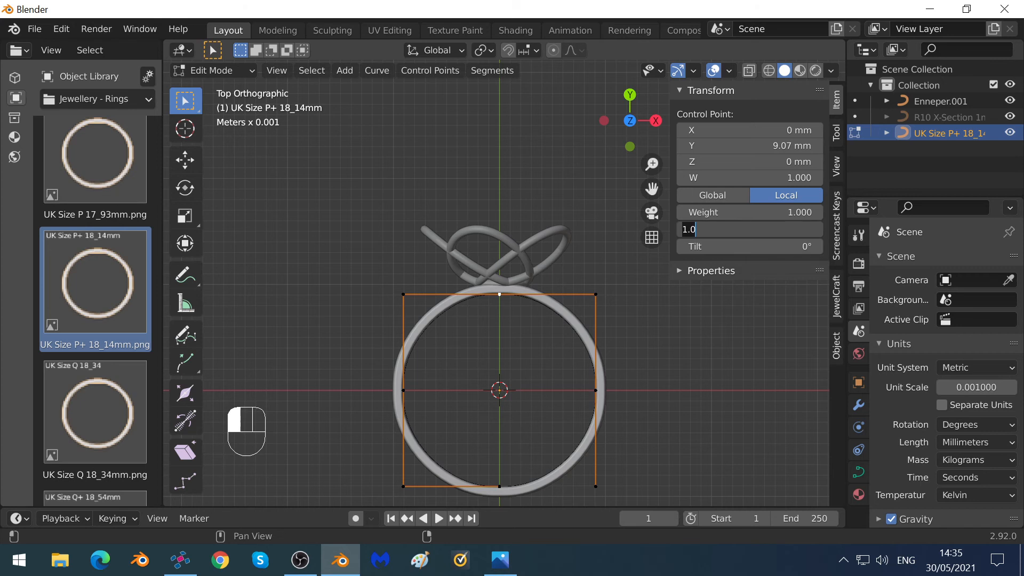
{"action": "type", "text": "1.5"}
{"action": "key", "text": "Return"}
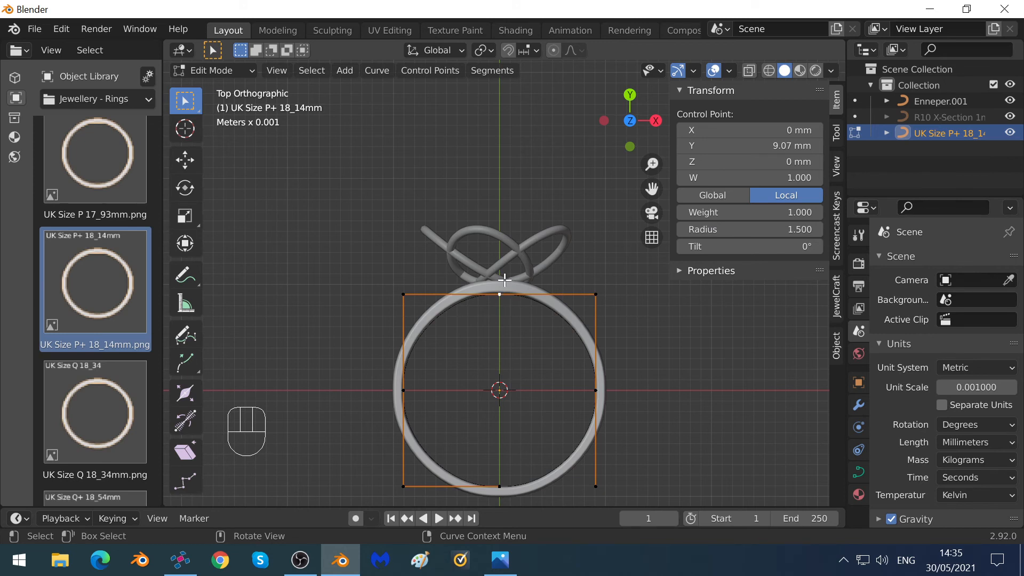
{"action": "left_click", "coordinate": [753, 229]}
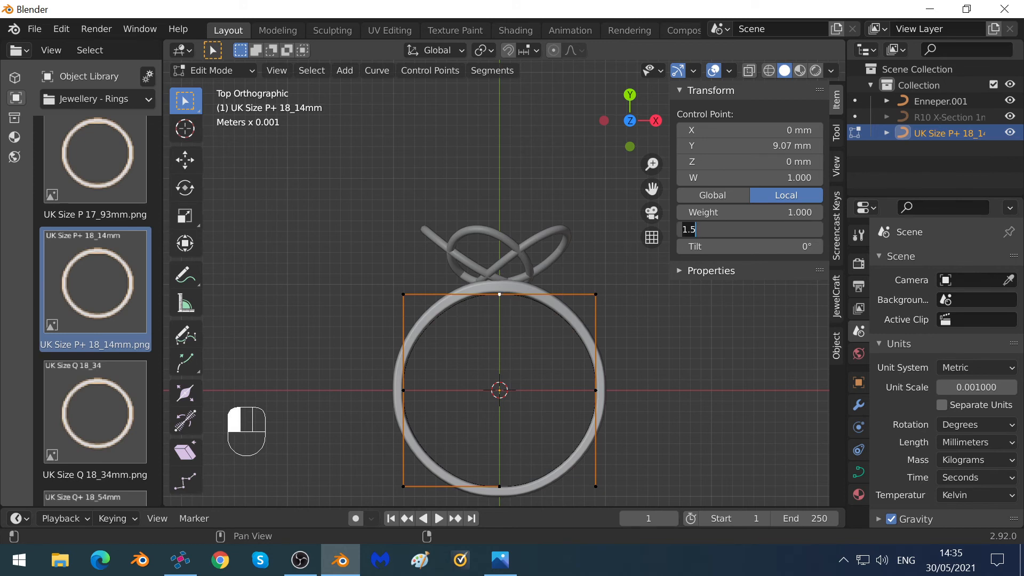
{"action": "type", "text": "2"}
{"action": "key", "text": "Return"}
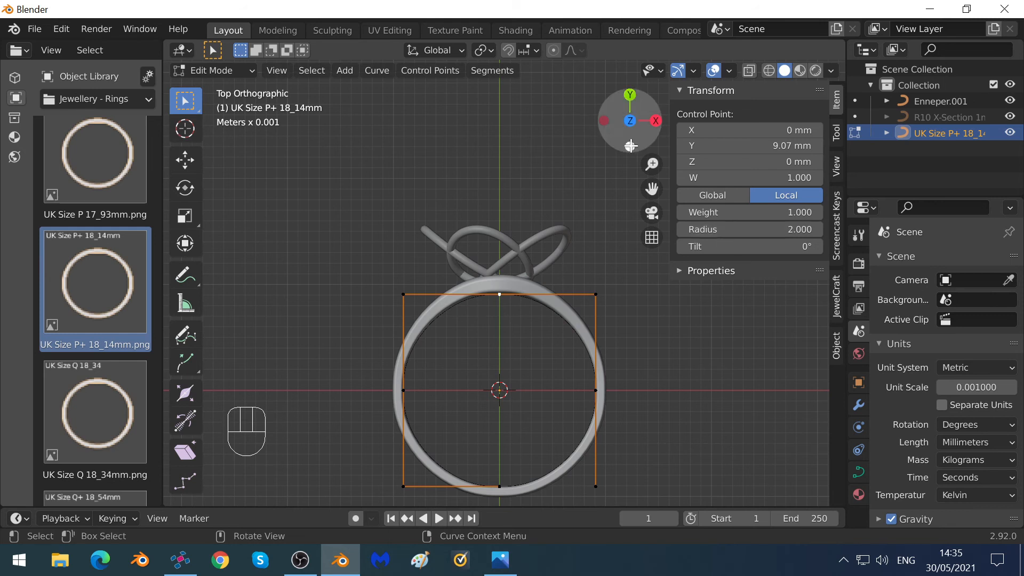
- In back view, try radius values of 2.5 and 3 on the control point to compare the band's width with the ornament
{"action": "left_click", "coordinate": [631, 95]}
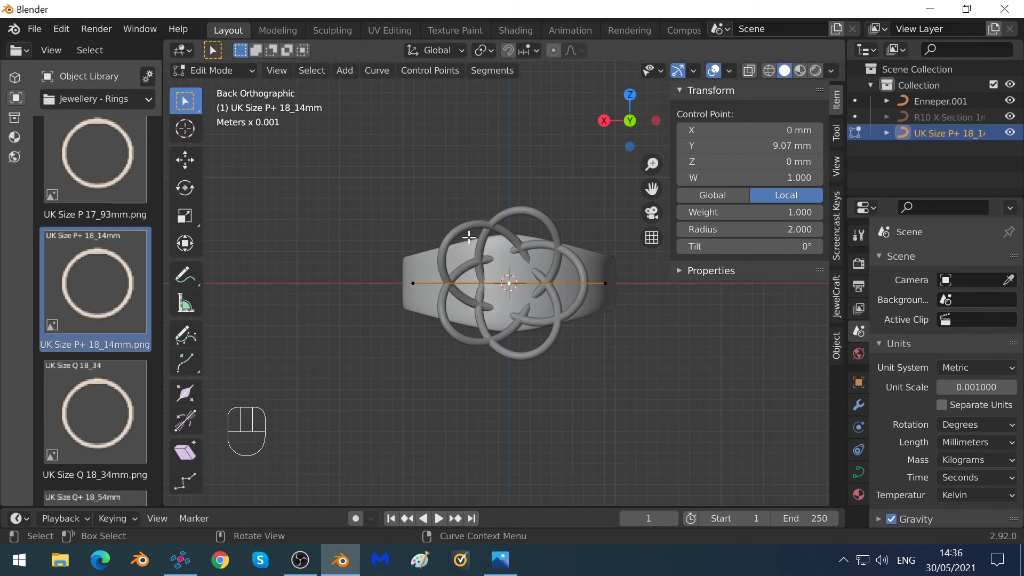
{"action": "left_click", "coordinate": [741, 229]}
{"action": "type", "text": "2"}
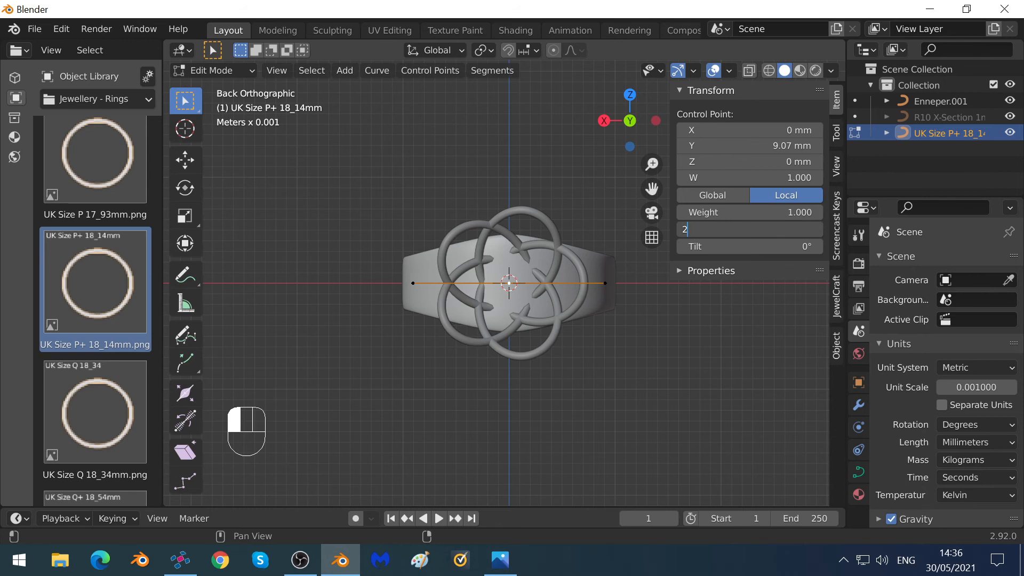
{"action": "type", "text": ".5"}
{"action": "key", "text": "Return"}
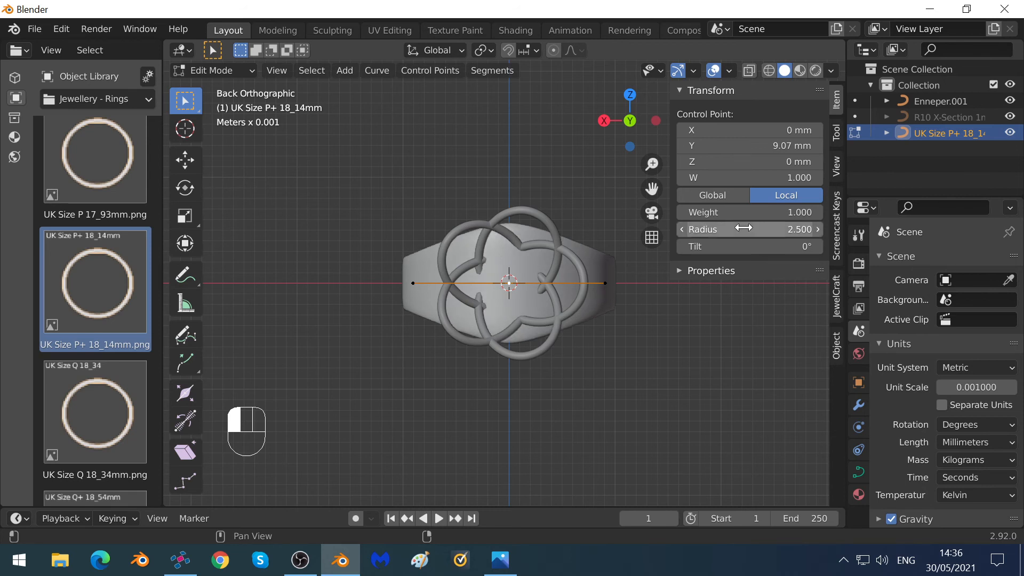
{"action": "left_click", "coordinate": [743, 228]}
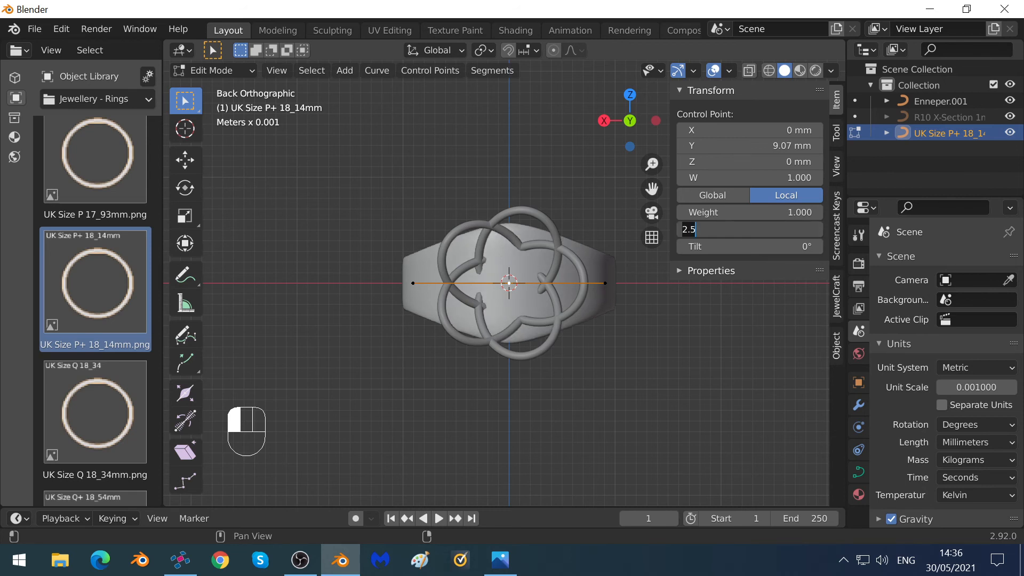
{"action": "type", "text": "3"}
{"action": "key", "text": "Return"}
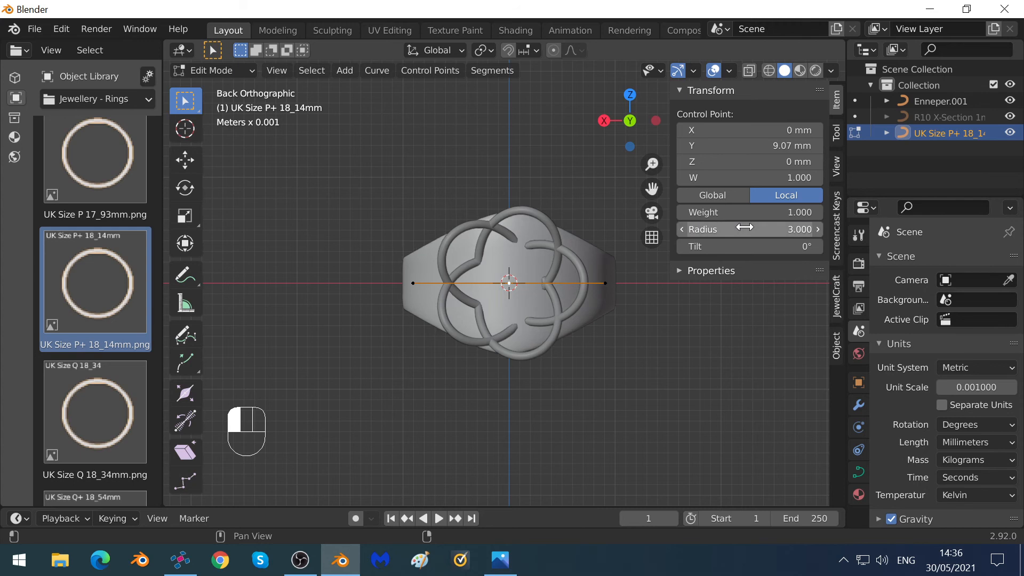
- Set the top-centre control point's radius to 3.5, check the band in top view and return to Object Mode
{"action": "left_click", "coordinate": [745, 228]}
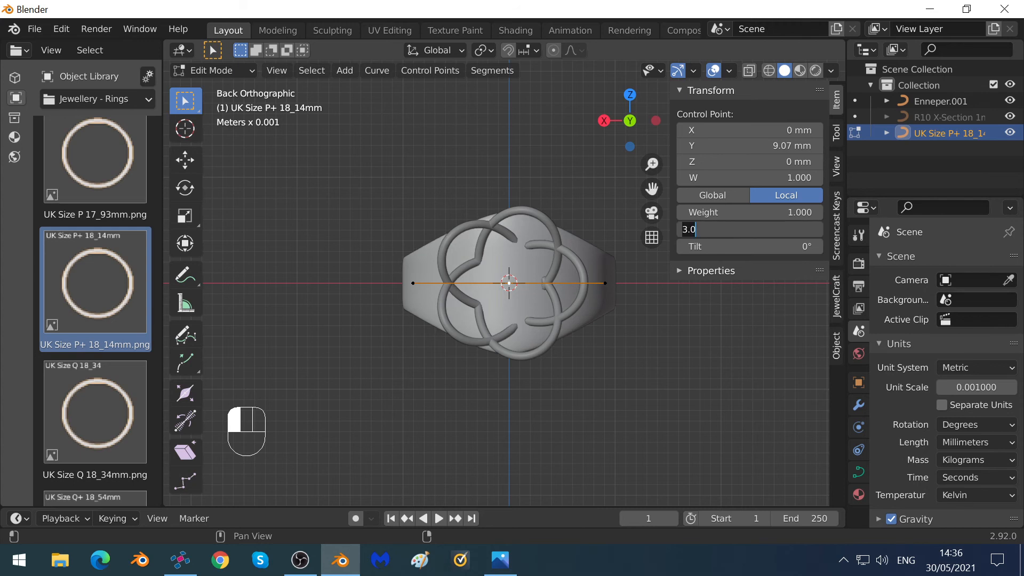
{"action": "type", "text": "3.5"}
{"action": "key", "text": "Return"}
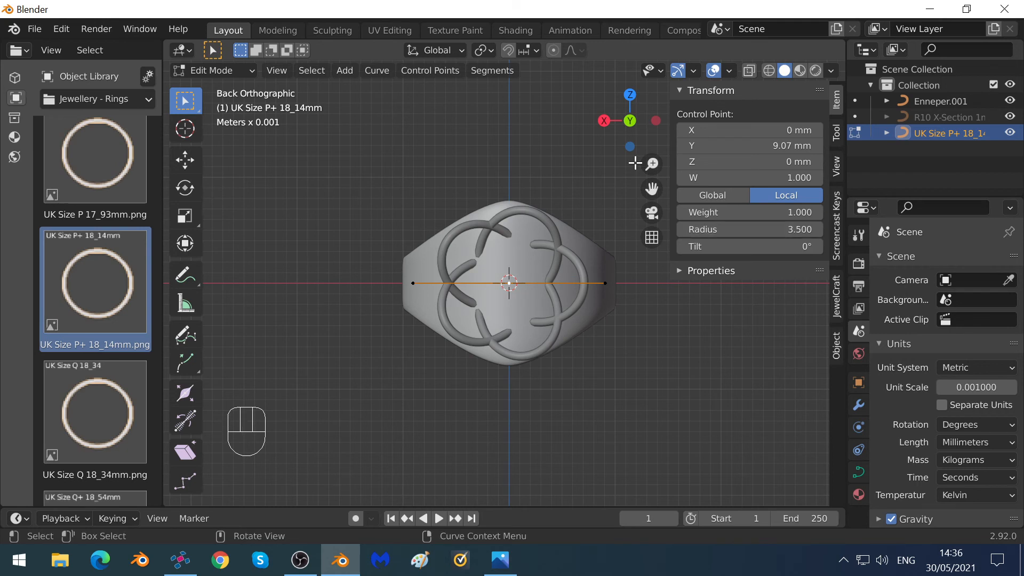
{"action": "left_click", "coordinate": [631, 94]}
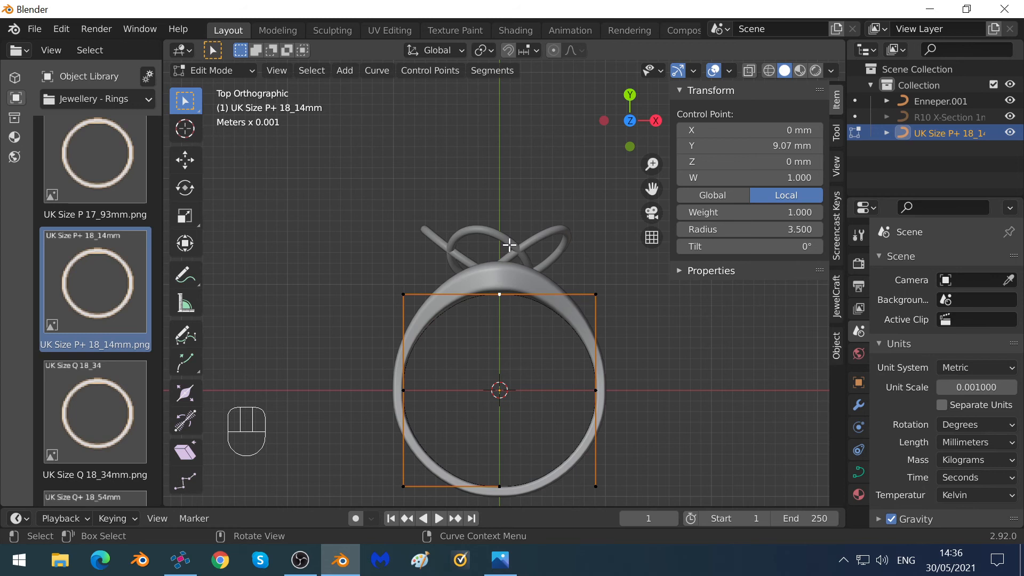
{"action": "left_click", "coordinate": [198, 67]}
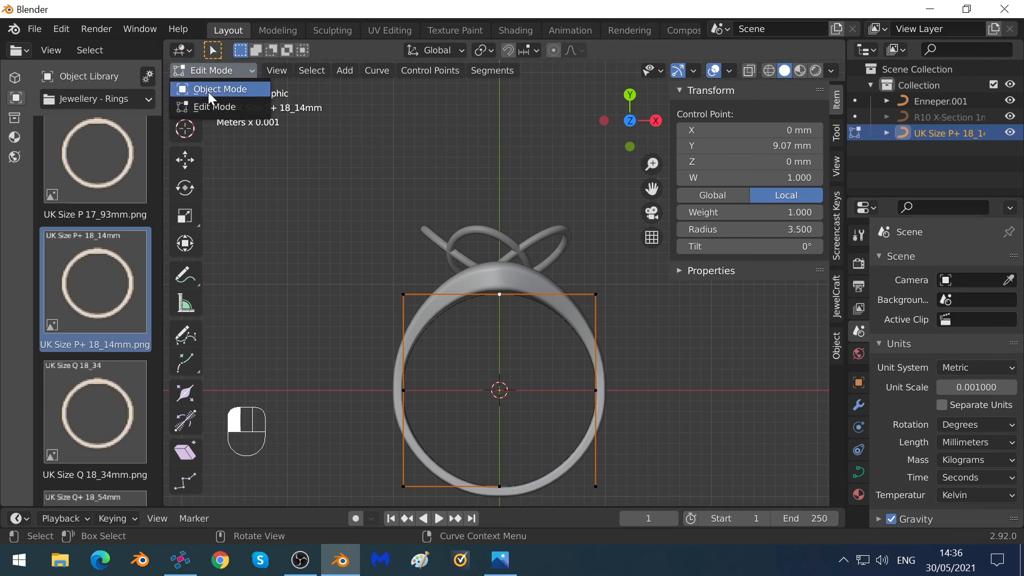
{"action": "left_click", "coordinate": [208, 89]}
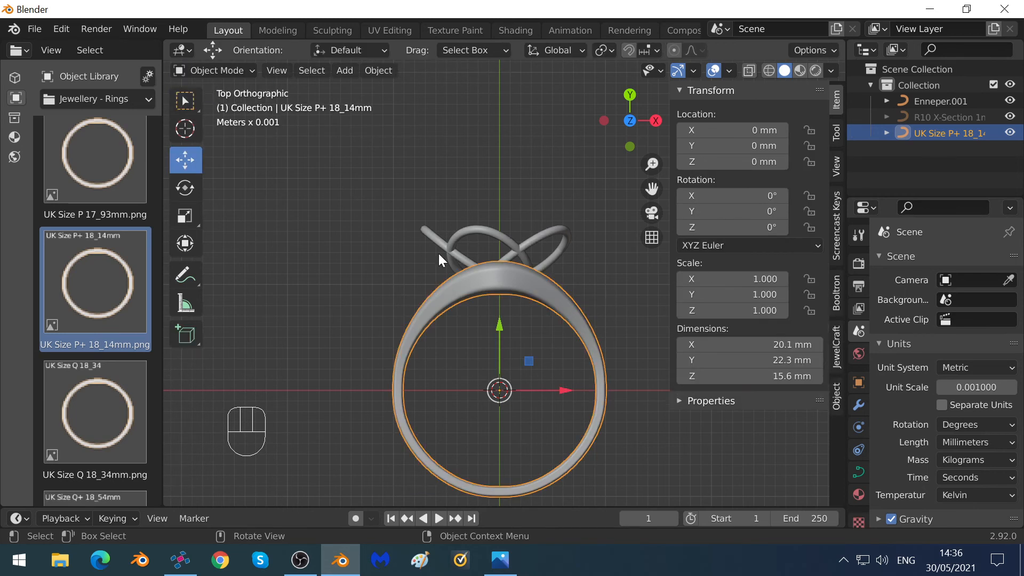
- Raise the Enneper curve about 1.76 mm along Y so its base sits slightly sunk into the thickened band top
{"action": "left_click", "coordinate": [507, 241]}
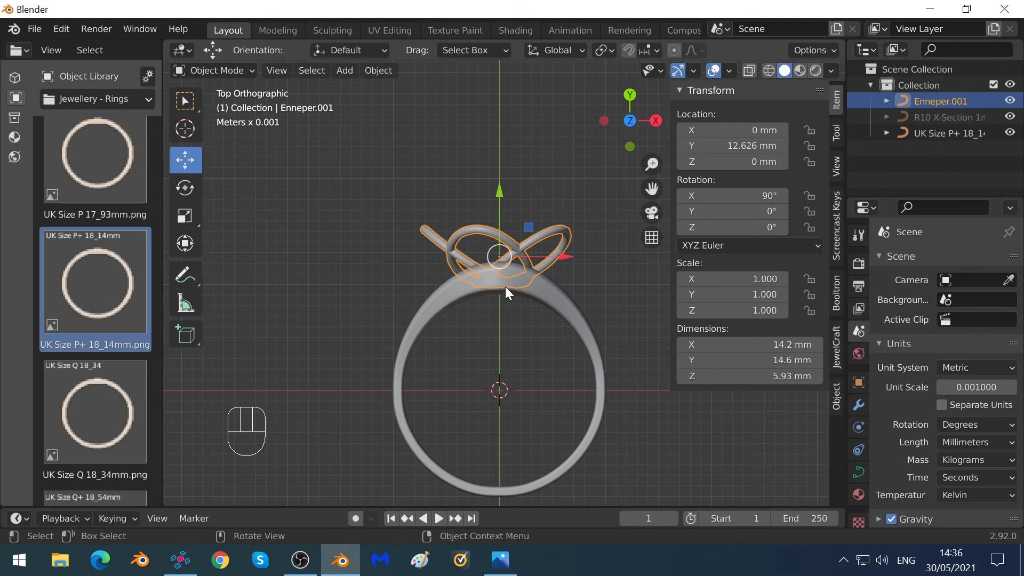
{"action": "scroll", "coordinate": [523, 233], "scroll_direction": "up", "scroll_amount": 7}
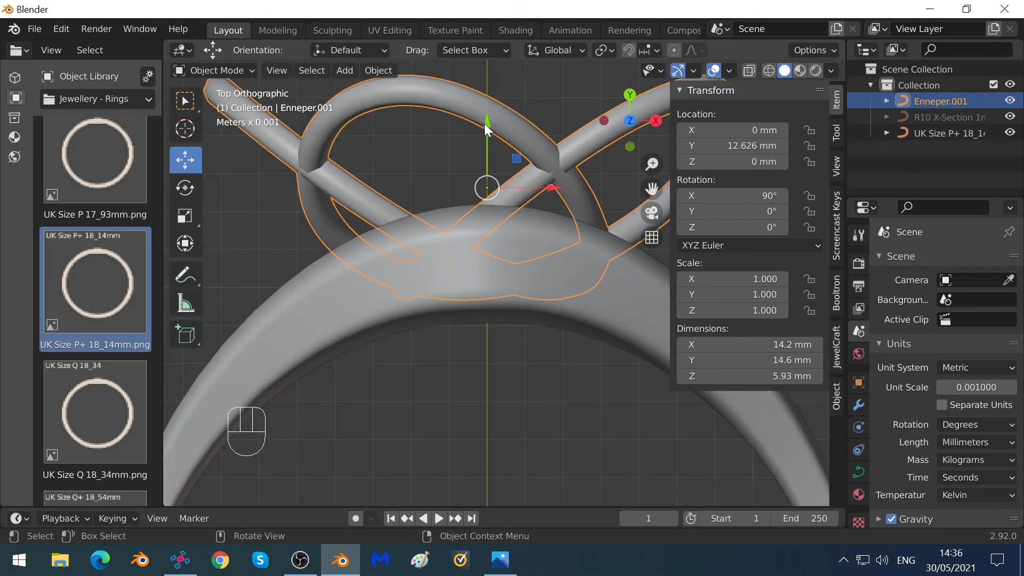
{"action": "left_click_drag", "start_coordinate": [487, 116], "coordinate": [479, 496]}
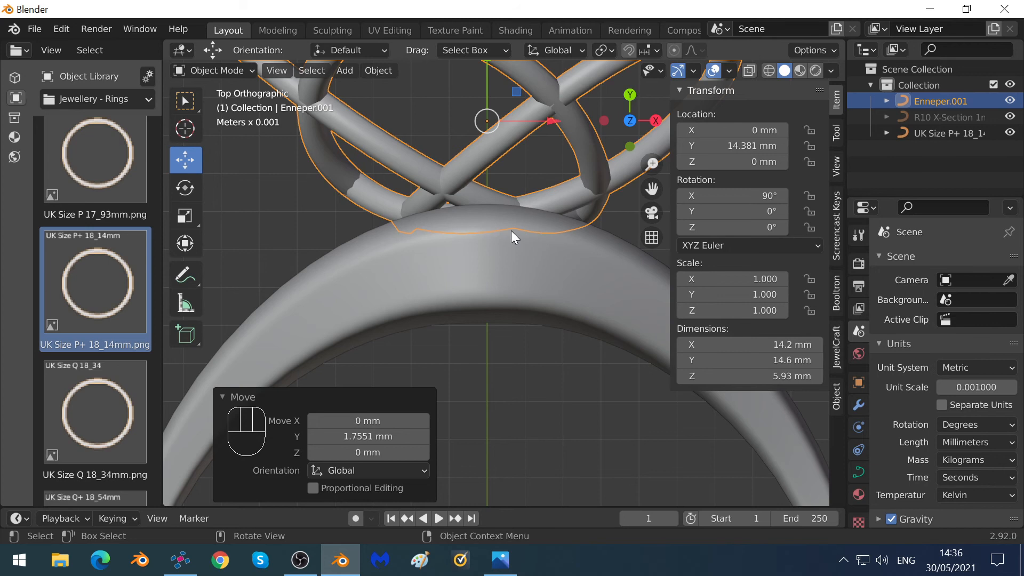
{"action": "scroll", "coordinate": [509, 223], "scroll_direction": "down", "scroll_amount": 6}
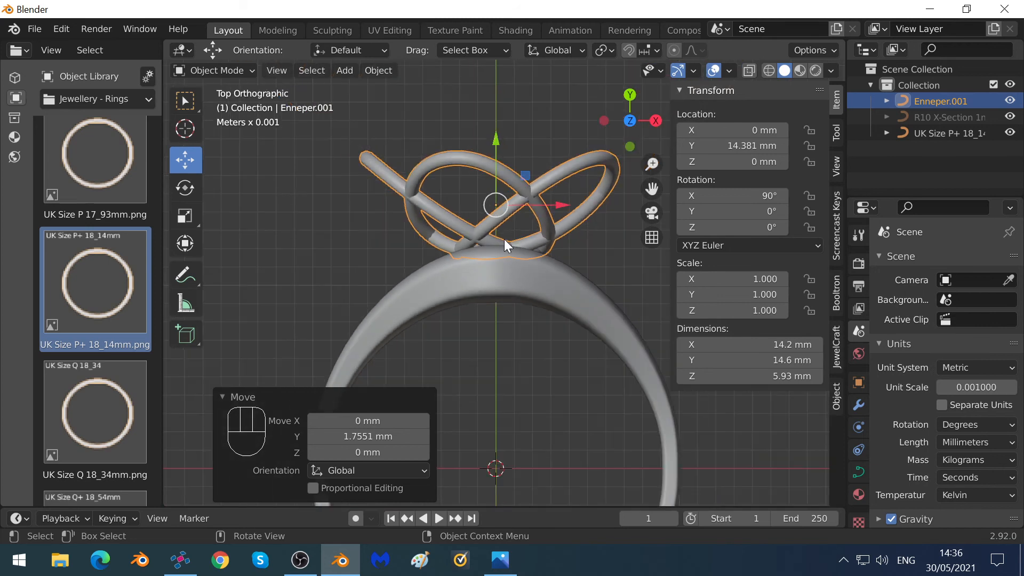
{"action": "middle_click_drag", "start_coordinate": [513, 247], "coordinate": [498, 360]}
{"action": "middle_click_drag", "start_coordinate": [562, 426], "coordinate": [524, 335]}
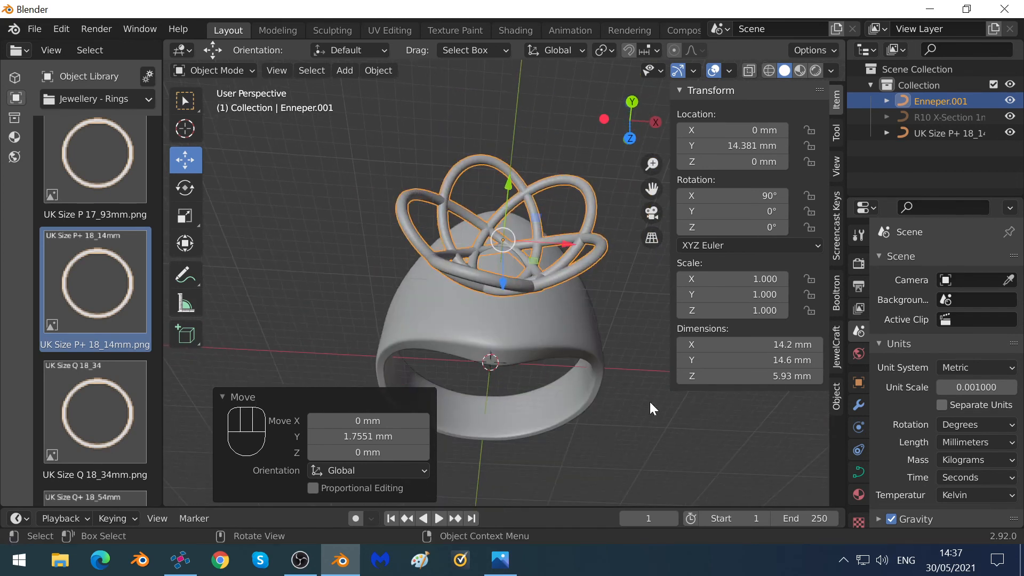
- Review the JewelCraft gem options for size, carats, stone and cut, and dismiss them without adding a gem
{"action": "left_click", "coordinate": [837, 349]}
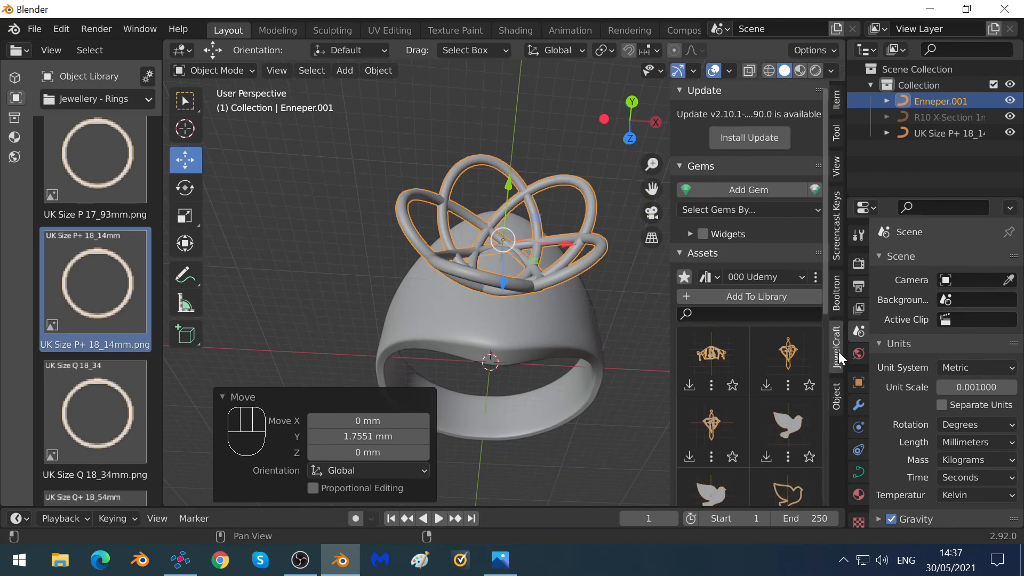
{"action": "left_click", "coordinate": [682, 254]}
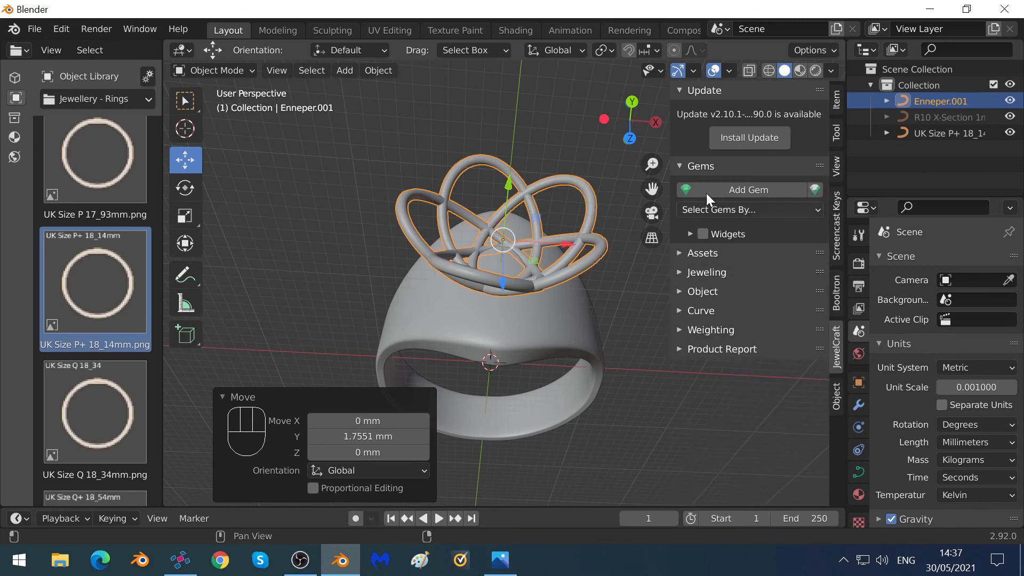
{"action": "left_click", "coordinate": [696, 166]}
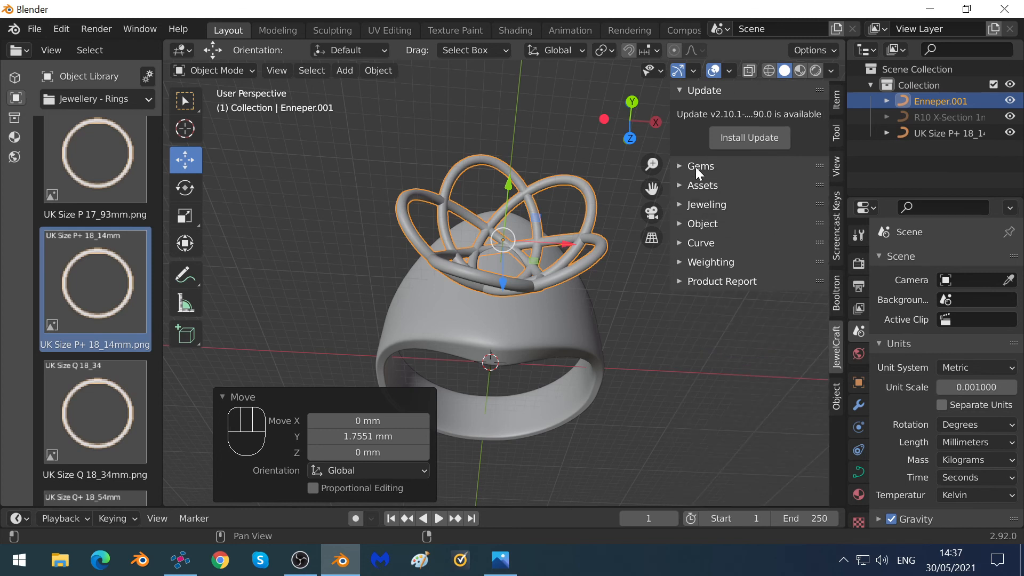
{"action": "left_click", "coordinate": [696, 168]}
{"action": "left_click", "coordinate": [737, 190]}
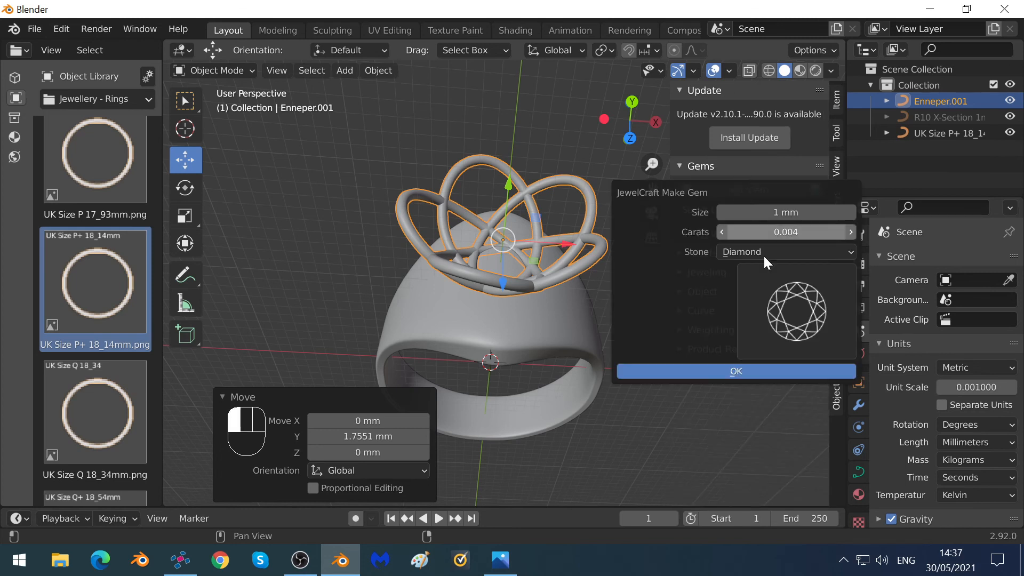
{"action": "left_click", "coordinate": [778, 302]}
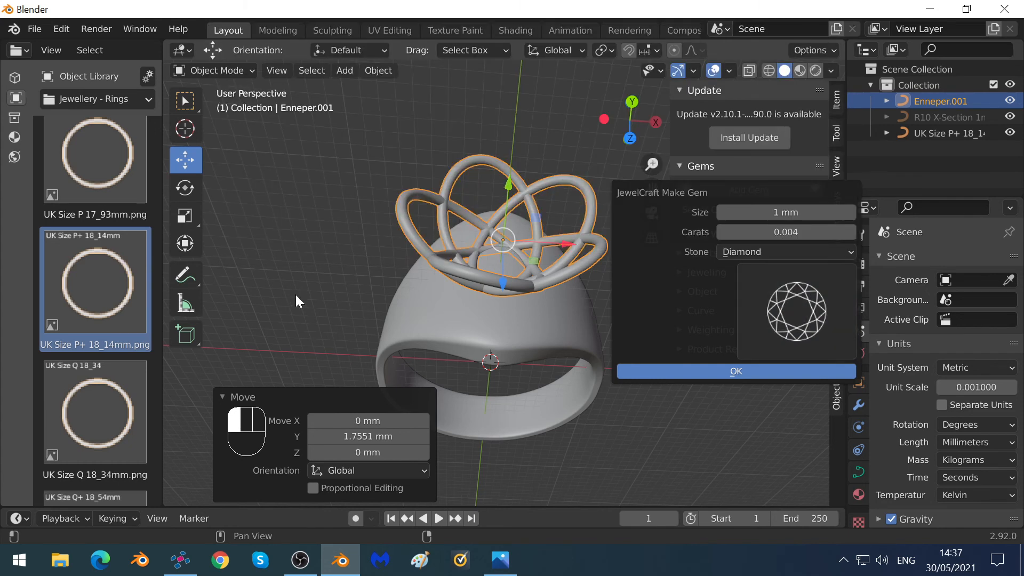
{"action": "left_click", "coordinate": [223, 397]}
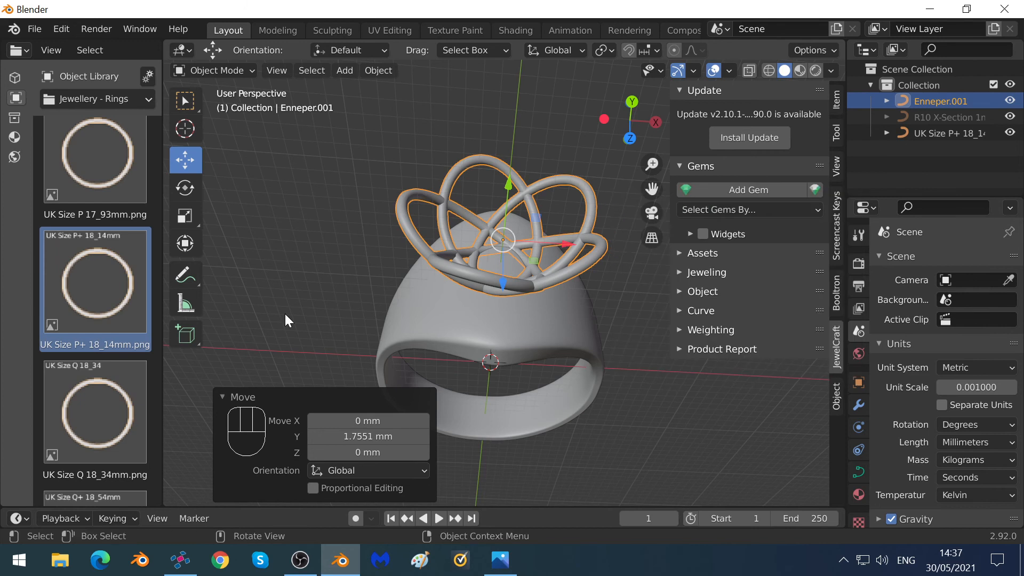
{"action": "left_click", "coordinate": [497, 331]}
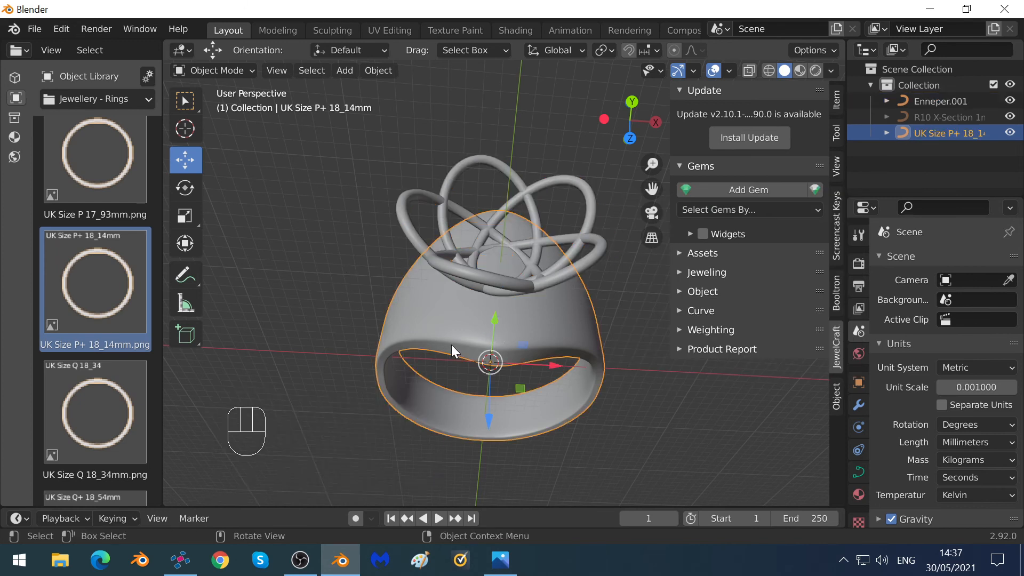
{"action": "left_click", "coordinate": [458, 270]}
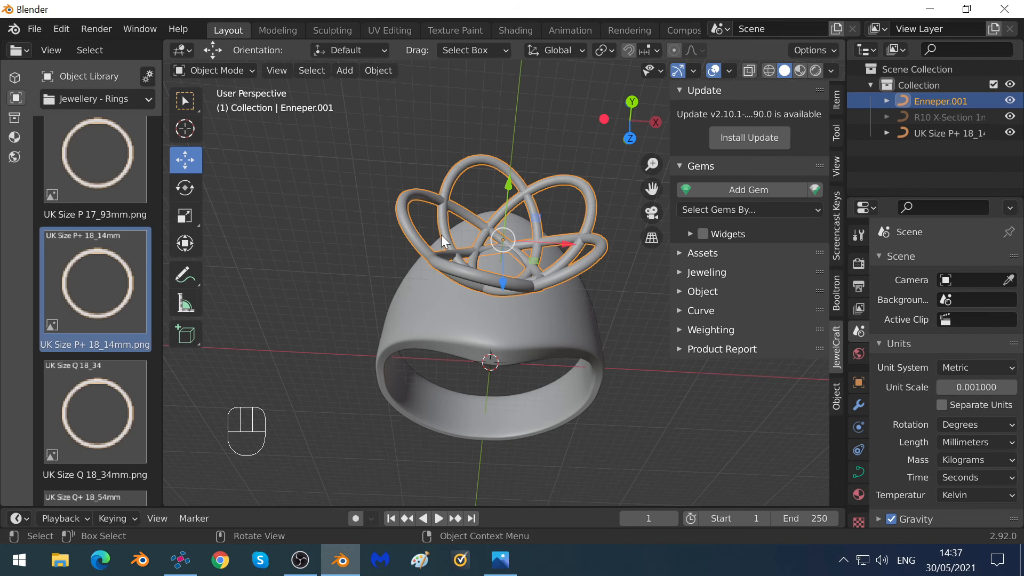
{"action": "left_click", "coordinate": [425, 334]}
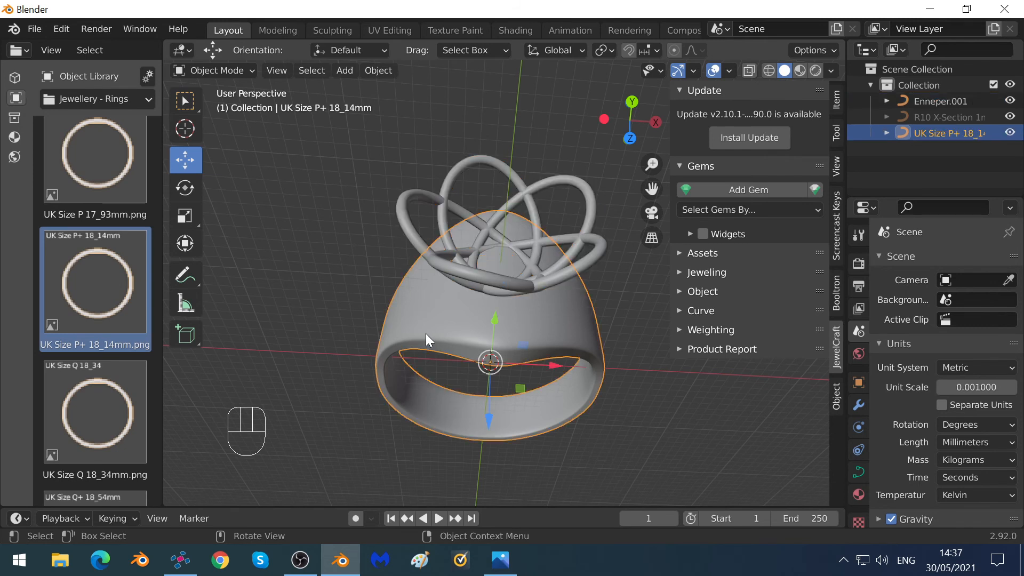
{"action": "middle_click_drag", "start_coordinate": [430, 332], "coordinate": [453, 256]}
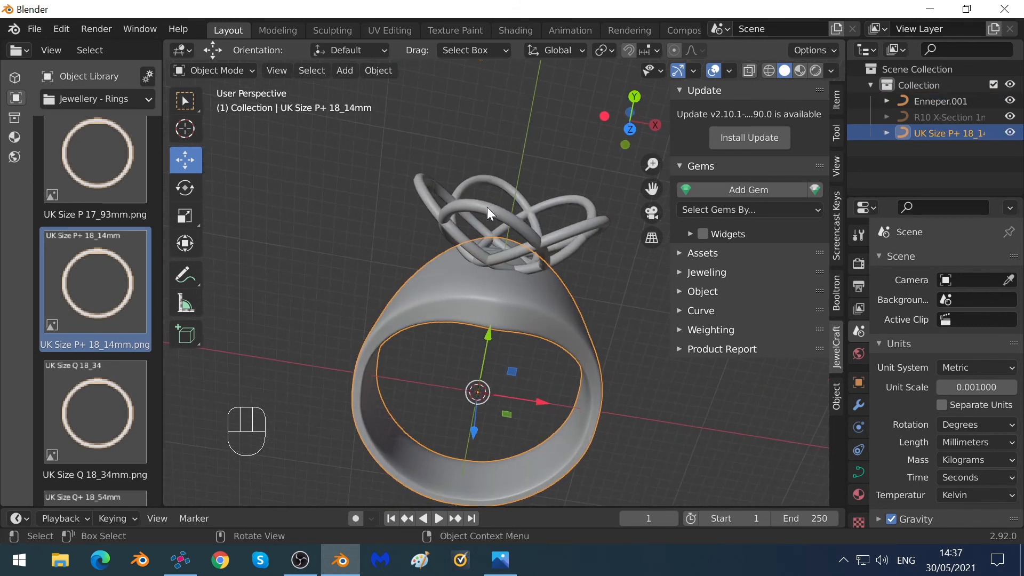
{"action": "left_click", "coordinate": [488, 207]}
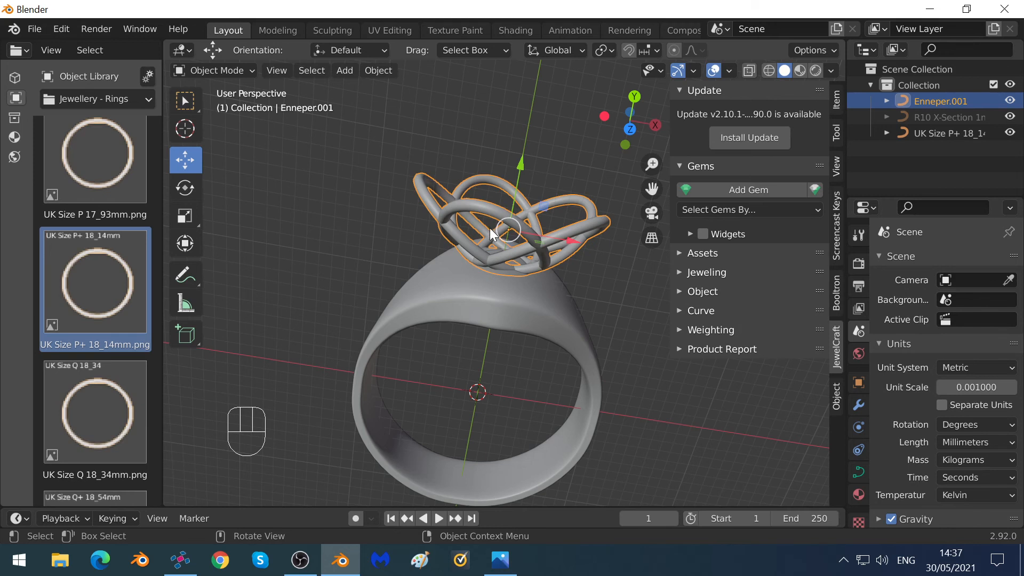
{"action": "left_click", "coordinate": [465, 312]}
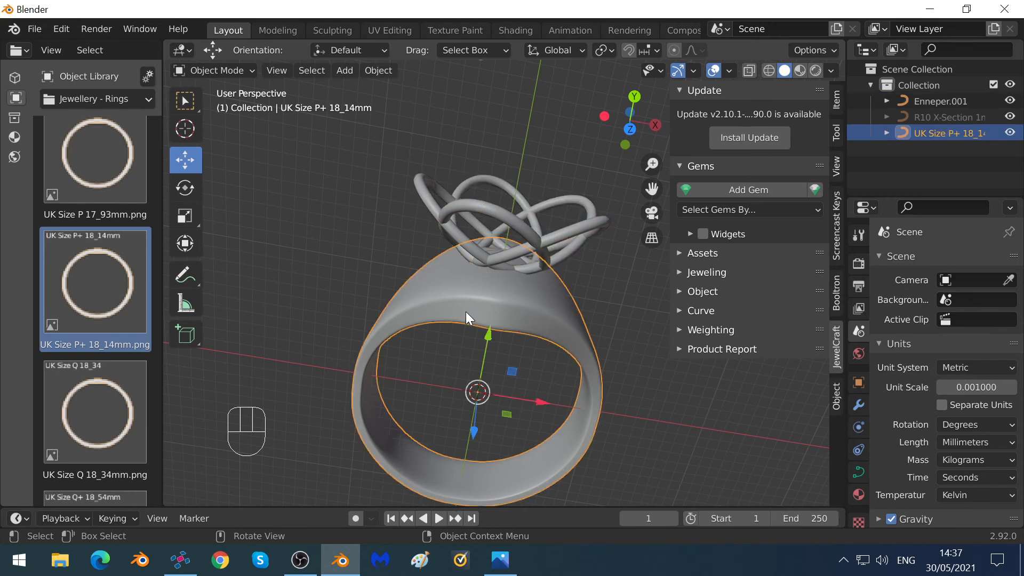
{"action": "left_click", "coordinate": [479, 215]}
{"action": "scroll", "coordinate": [397, 256], "scroll_direction": "down", "scroll_amount": 2}
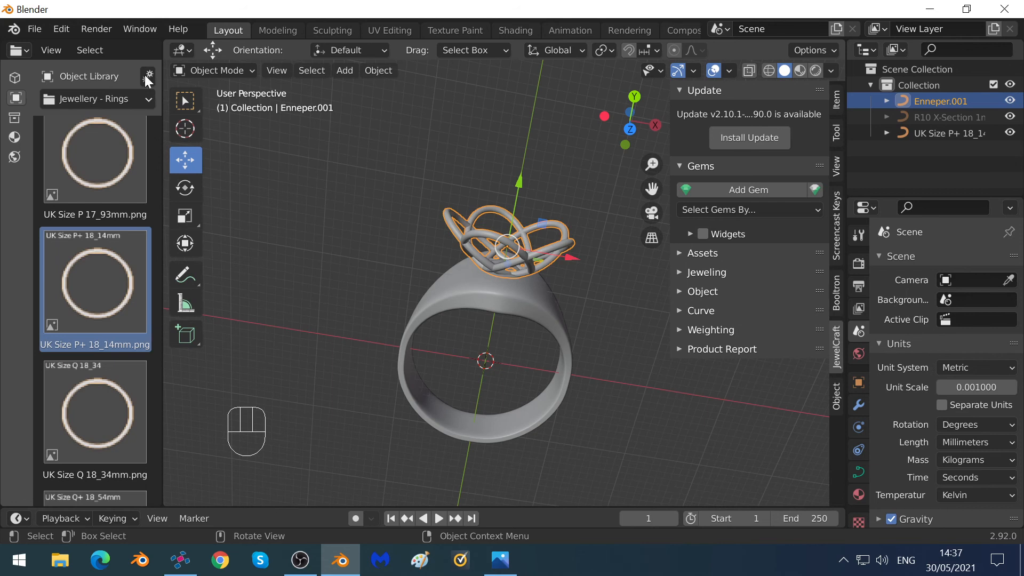
- Export the whole ring model as a Wavefront OBJ file named Ring.obj to the Desktop
{"action": "left_click", "coordinate": [33, 27]}
{"action": "mouse_move", "coordinate": [40, 254]}
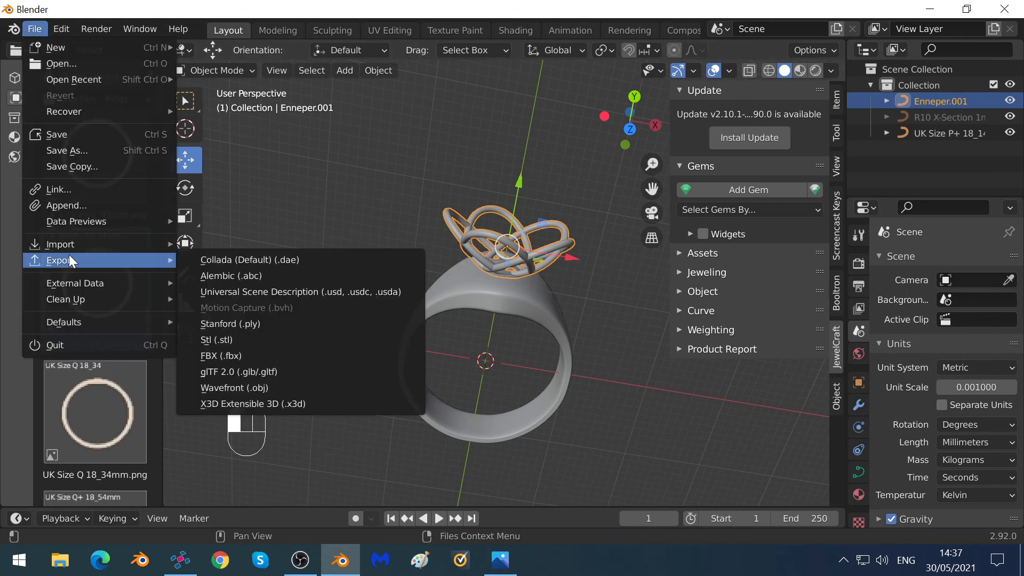
{"action": "left_click", "coordinate": [254, 390]}
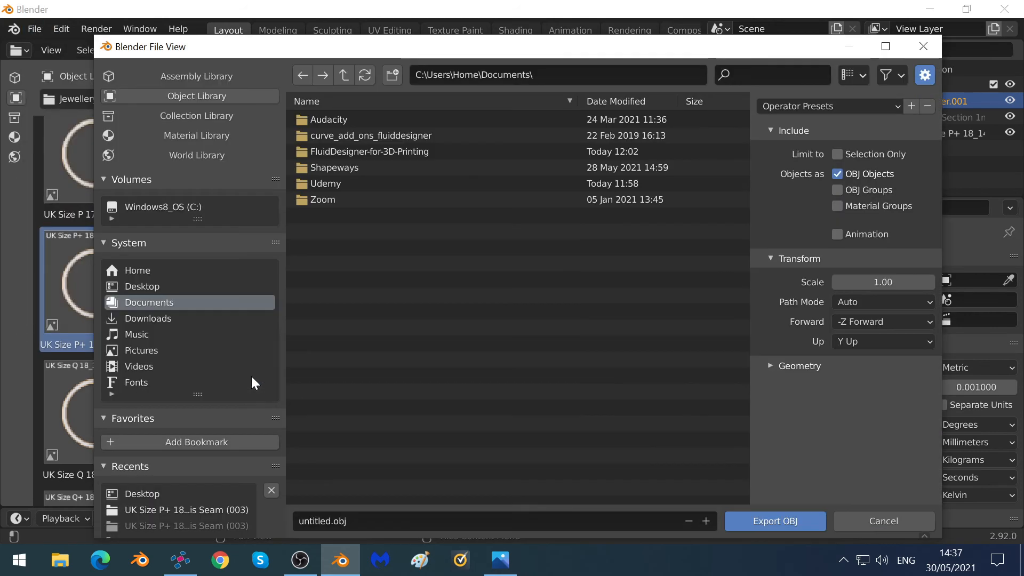
{"action": "left_click", "coordinate": [158, 288]}
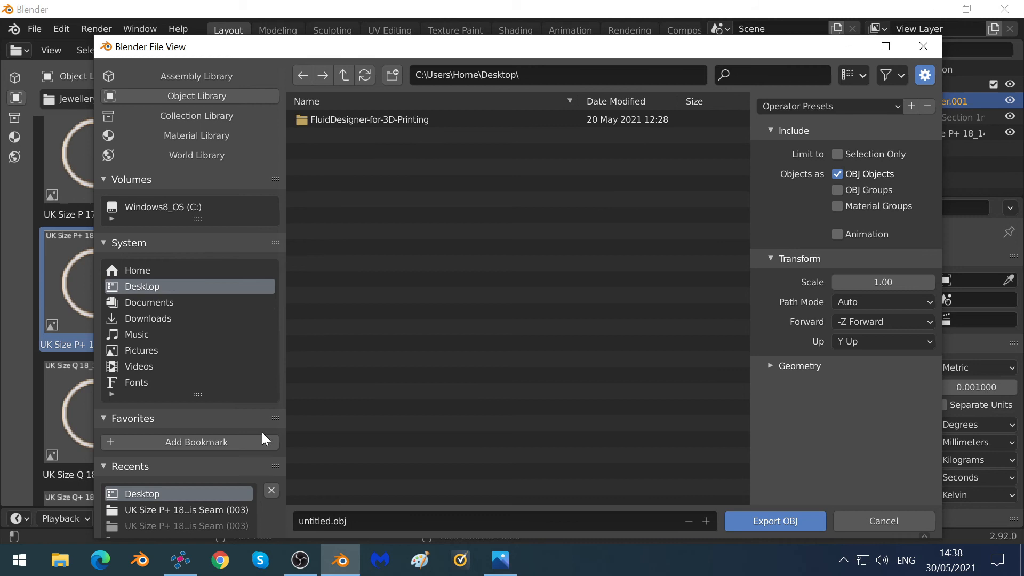
{"action": "left_click", "coordinate": [347, 521]}
{"action": "type", "text": "Ring"}
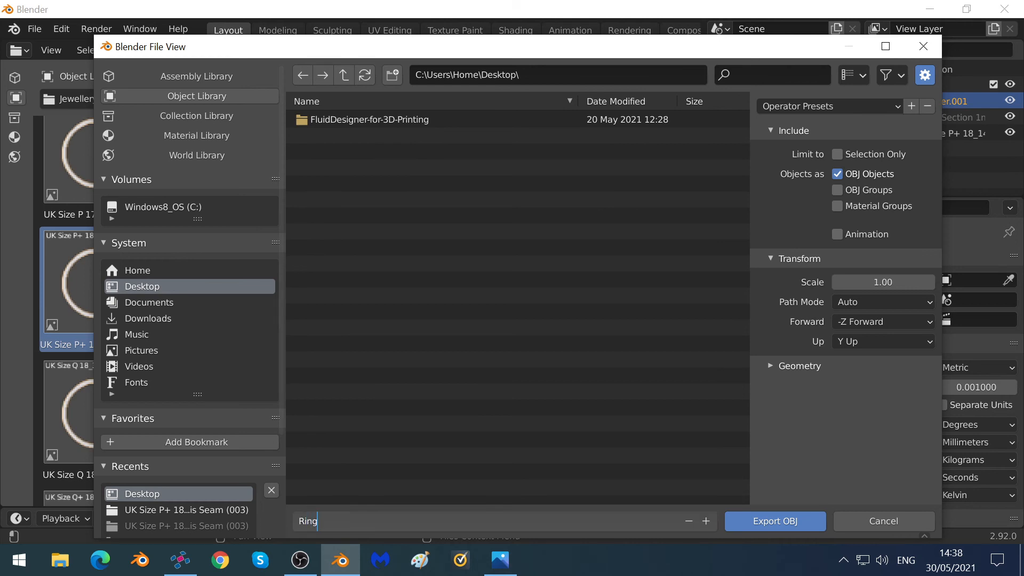
{"action": "key", "text": "Return"}
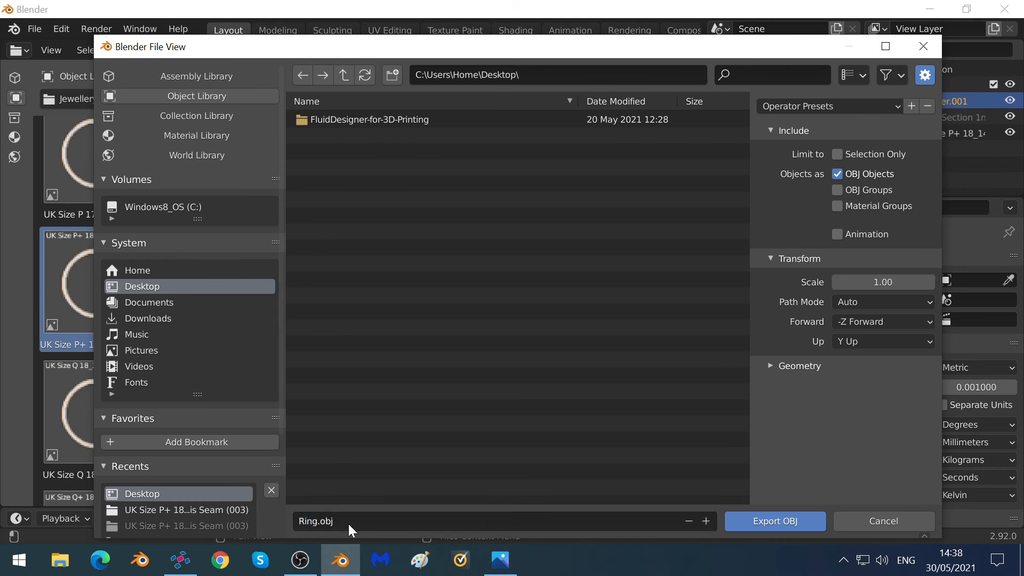
{"action": "left_click", "coordinate": [767, 521]}
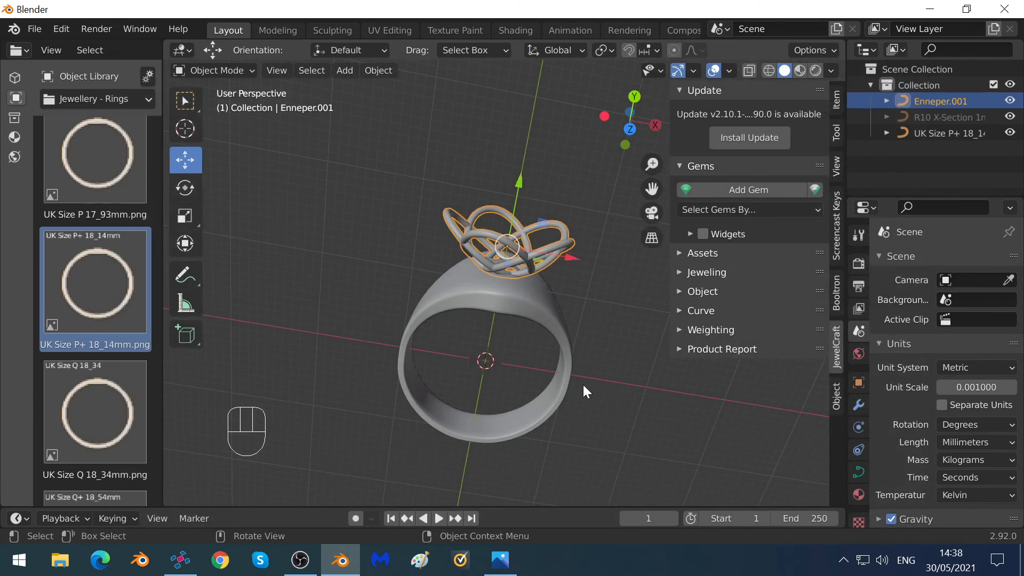
- Show the ring in quad view with the sidebar hidden and check the band and the Enneper ornament as separate objects
{"action": "key", "text": "ctrl+alt+q"}
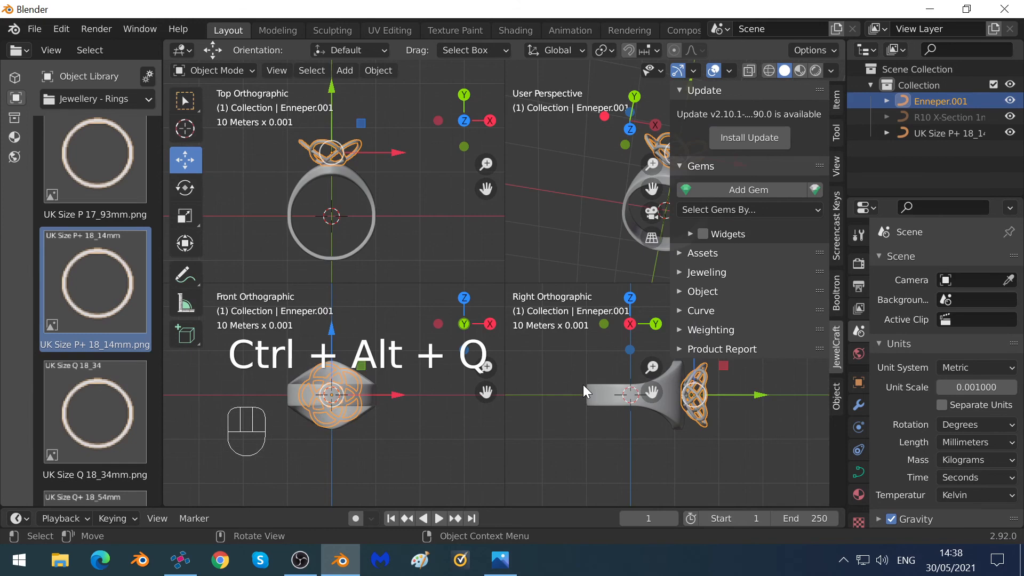
{"action": "key", "text": "n"}
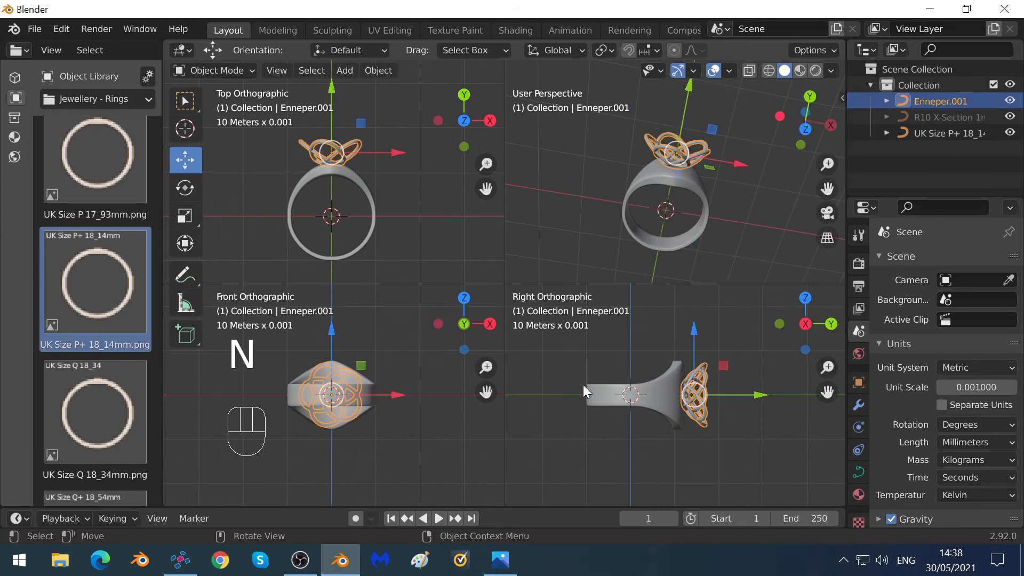
{"action": "left_click", "coordinate": [656, 179]}
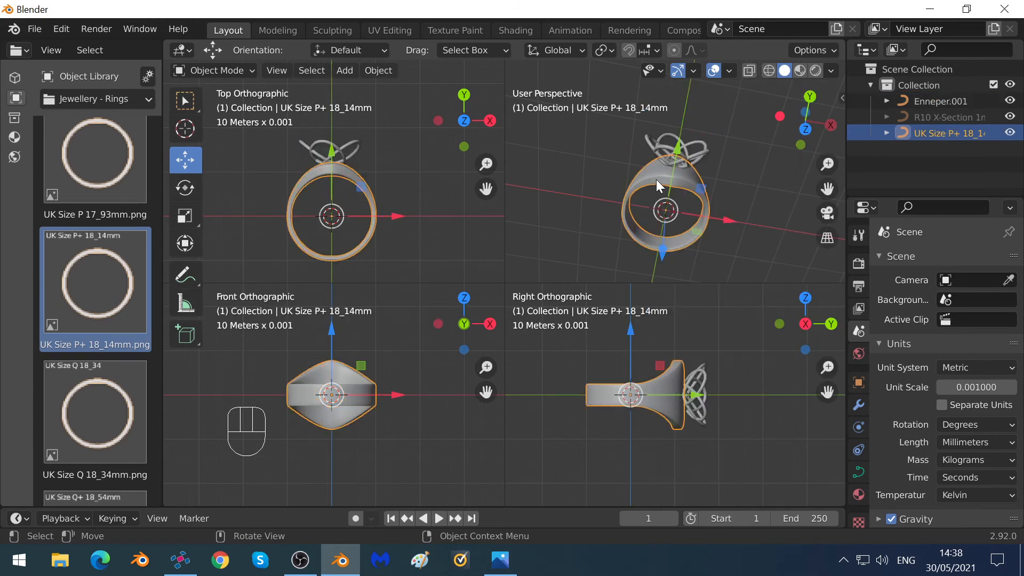
{"action": "left_click", "coordinate": [647, 143]}
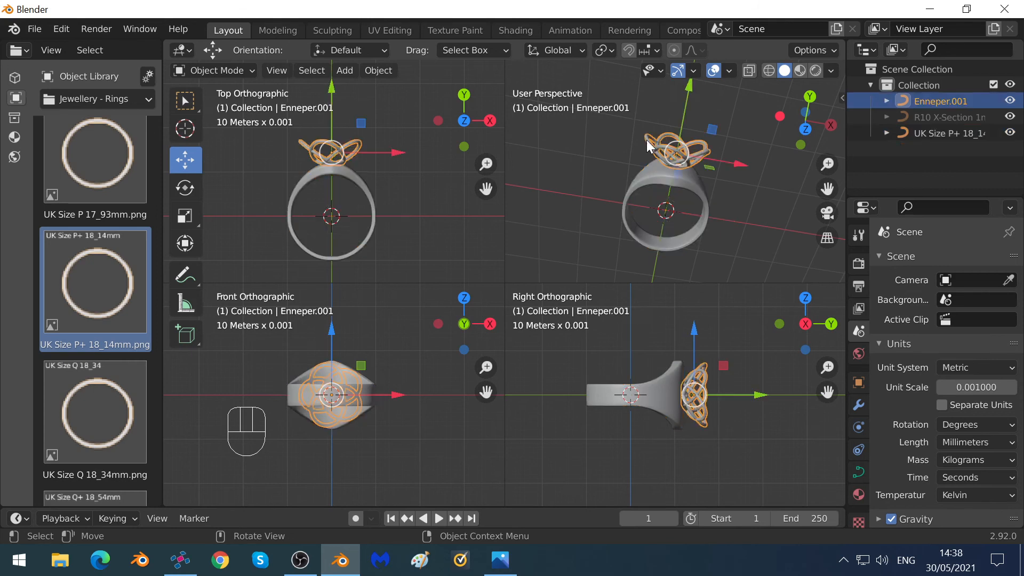
{"action": "left_click", "coordinate": [649, 175]}
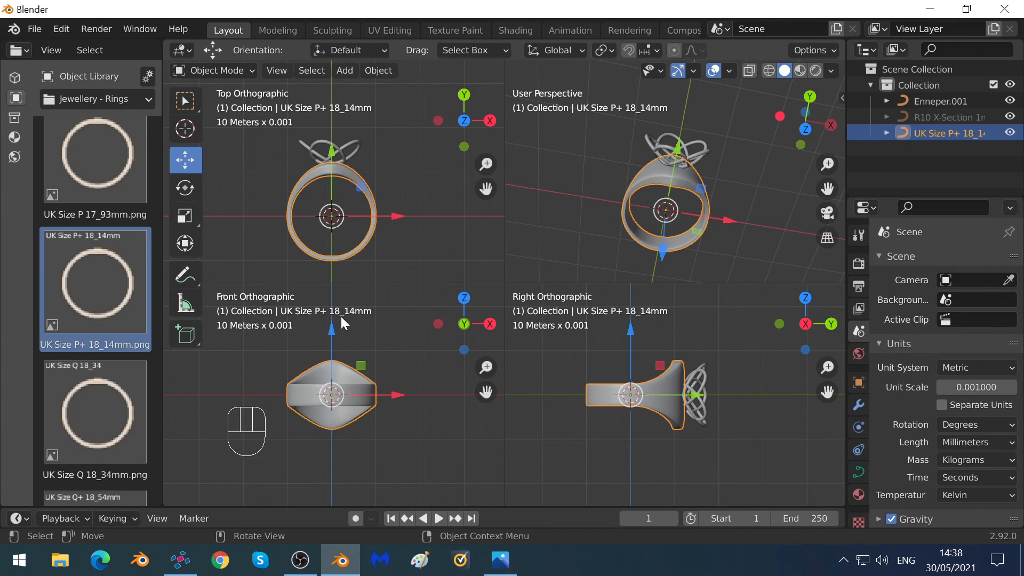
- Switch to netfabb Basic and open the exported Ring file from the Desktop
{"action": "left_click", "coordinate": [180, 560]}
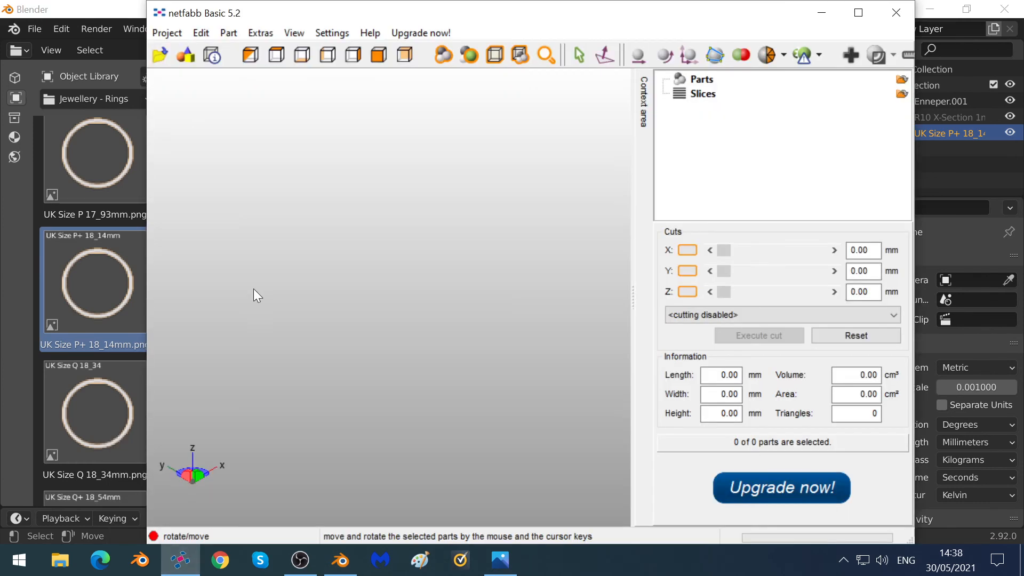
{"action": "left_click", "coordinate": [169, 35]}
{"action": "left_click", "coordinate": [184, 69]}
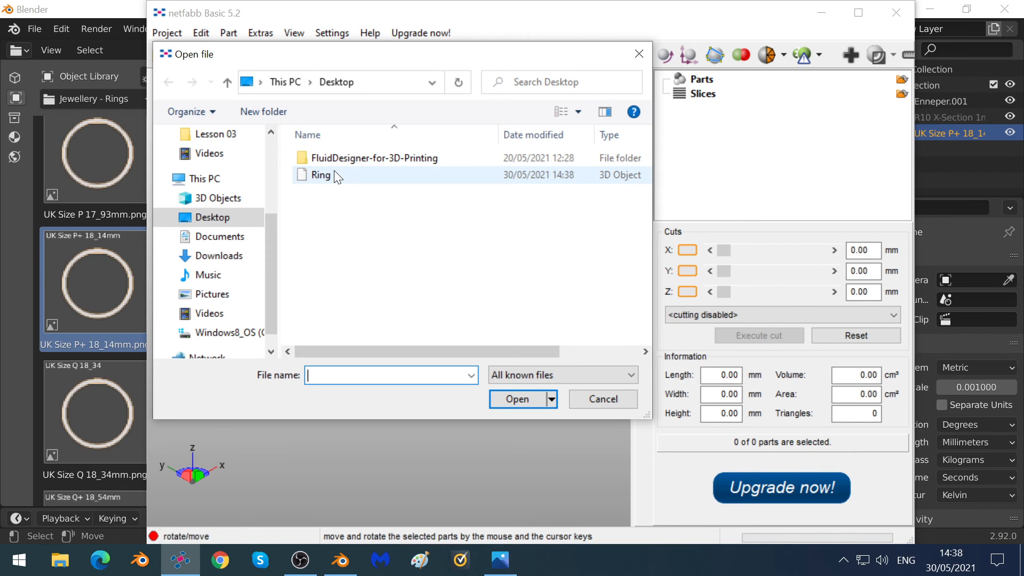
{"action": "left_click", "coordinate": [331, 171]}
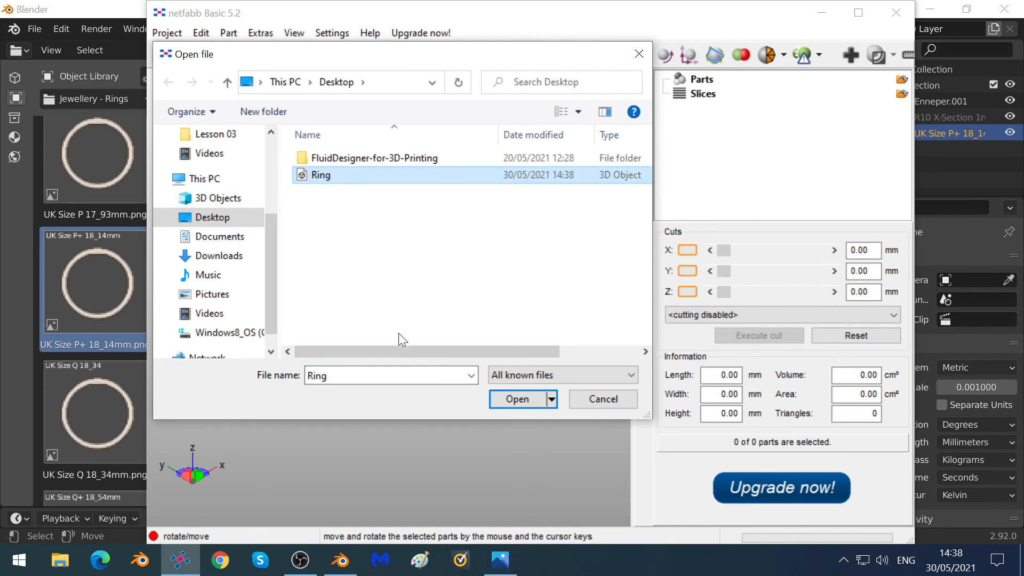
{"action": "left_click", "coordinate": [509, 399]}
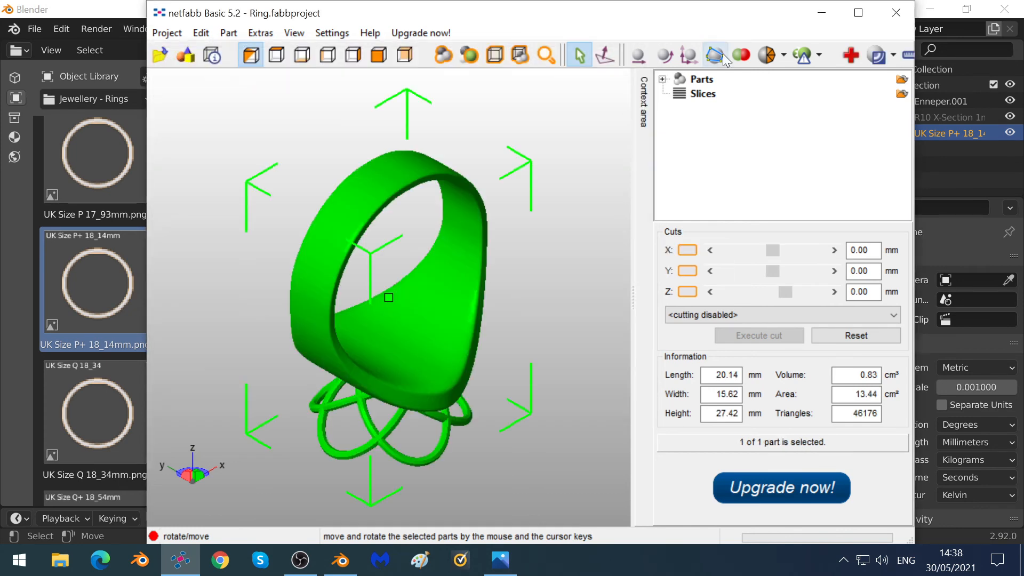
- Run the Default repair on the ring mesh, update its statistics before and after, and apply the repair, removing the old part
{"action": "left_click", "coordinate": [849, 55]}
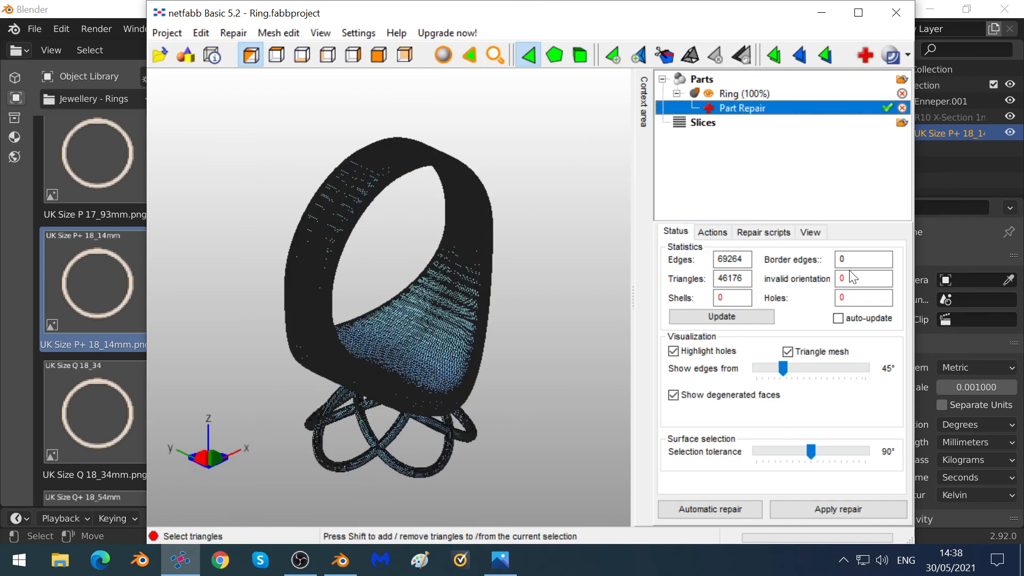
{"action": "left_click", "coordinate": [747, 313]}
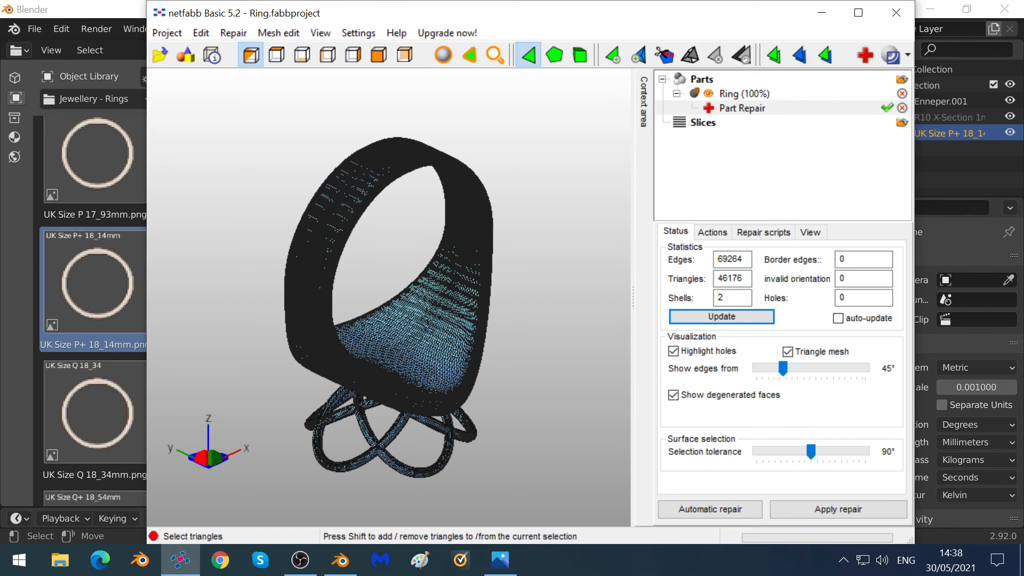
{"action": "left_click", "coordinate": [715, 504]}
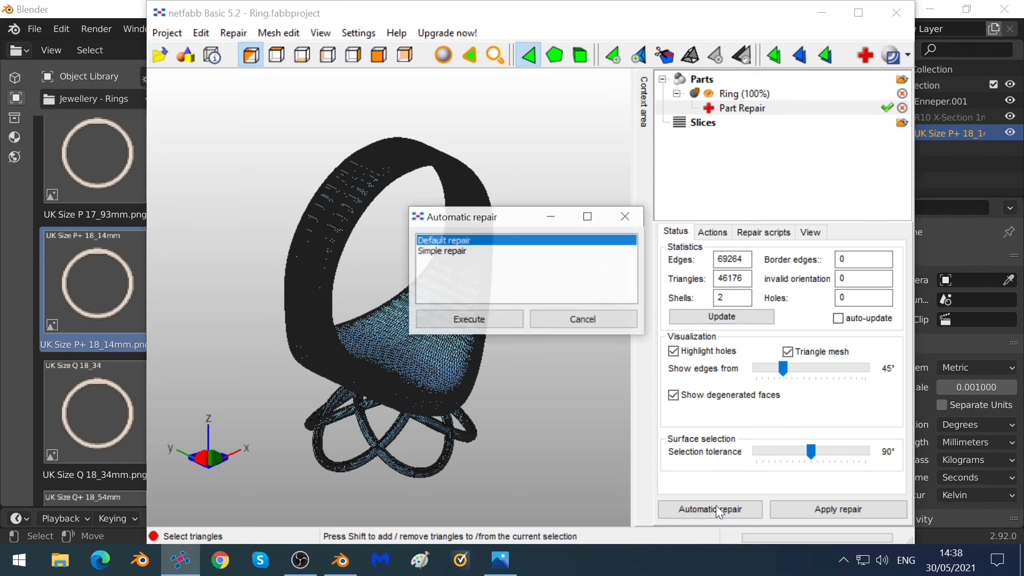
{"action": "left_click", "coordinate": [463, 318]}
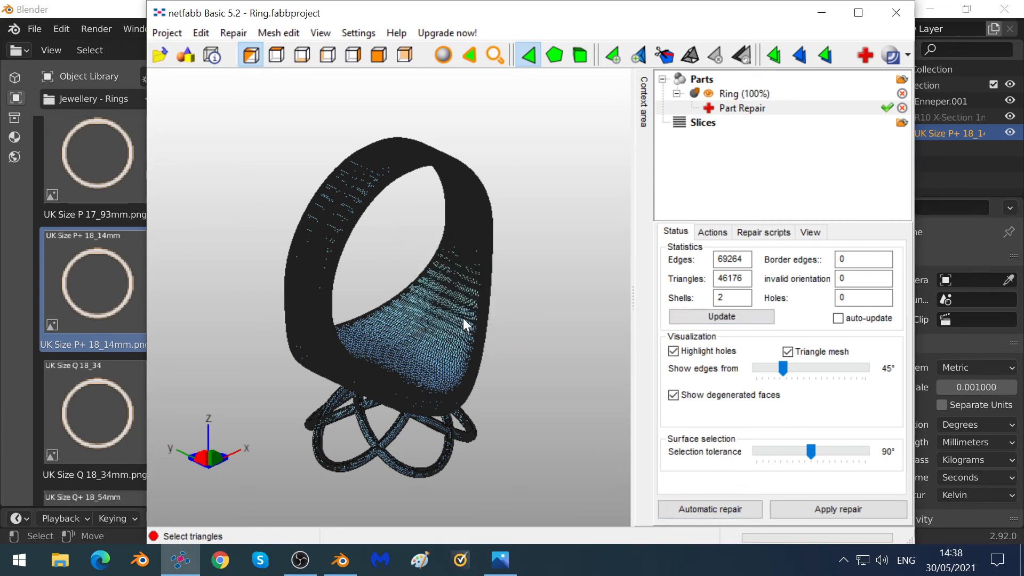
{"action": "left_click", "coordinate": [733, 318]}
{"action": "left_click", "coordinate": [854, 510]}
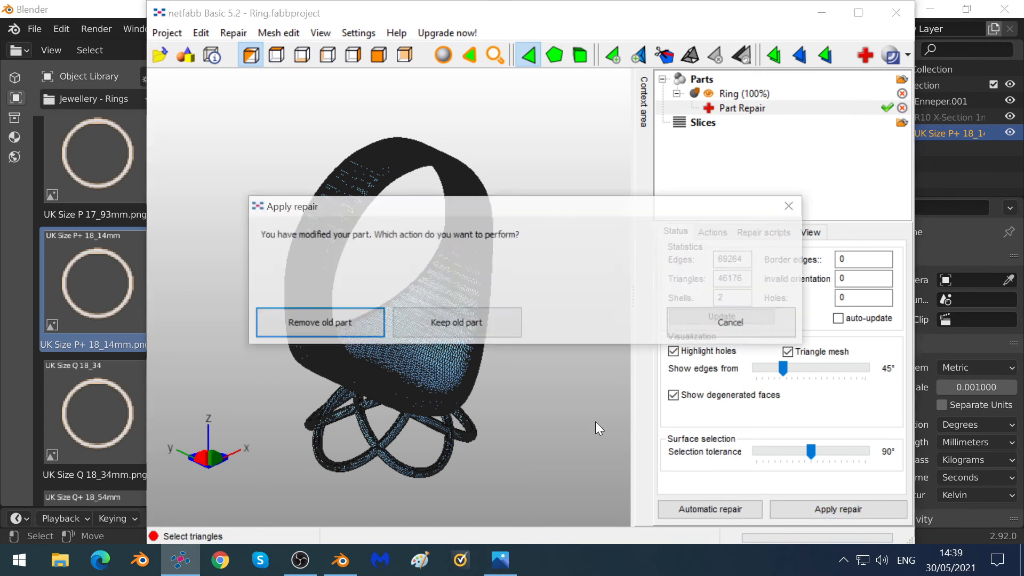
{"action": "left_click", "coordinate": [356, 328]}
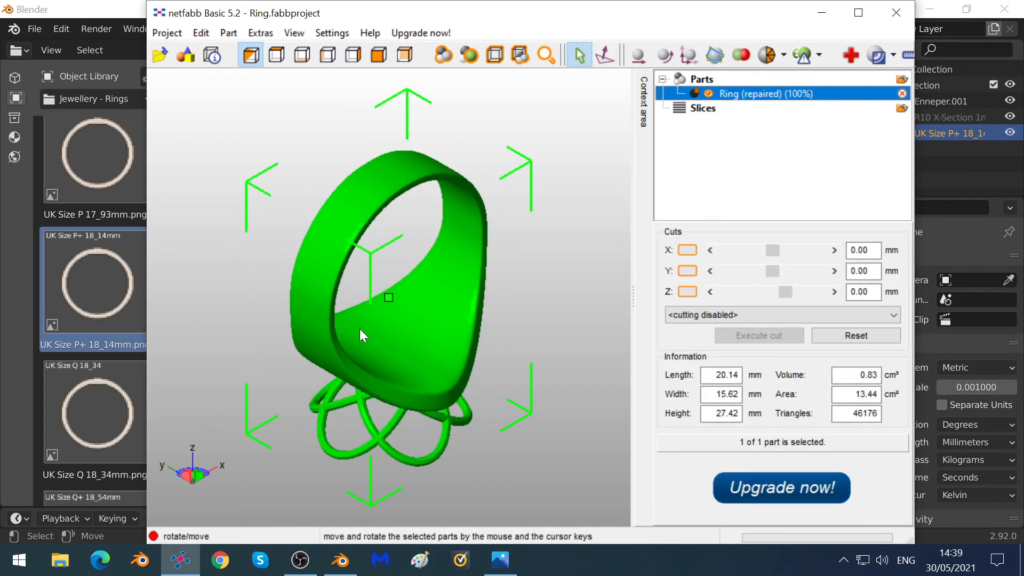
- Export the repaired ring part as Wavefront OBJ, overwriting the existing Ring file on the Desktop
{"action": "left_click", "coordinate": [228, 33]}
{"action": "mouse_move", "coordinate": [242, 94]}
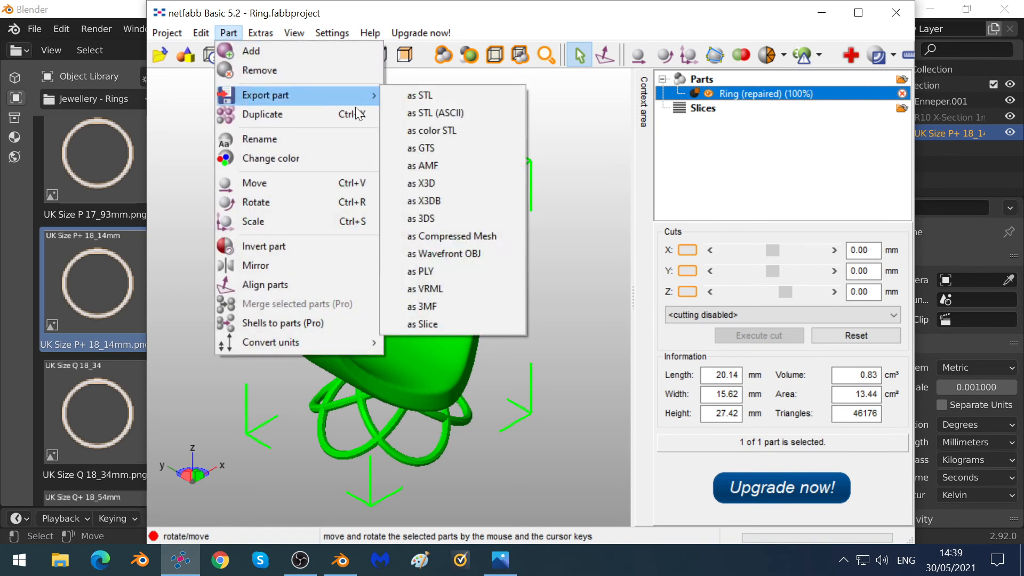
{"action": "left_click", "coordinate": [459, 258]}
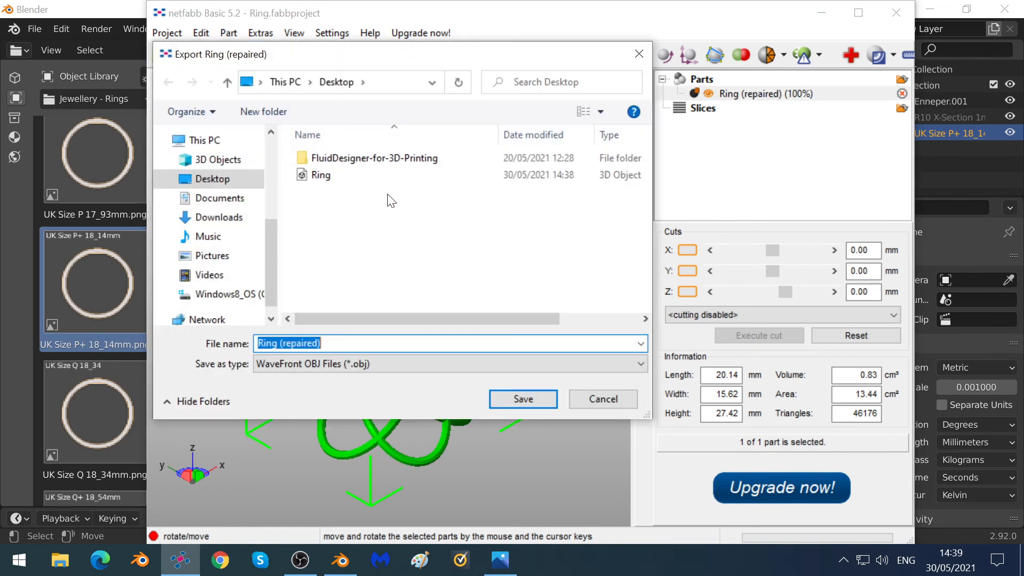
{"action": "left_click", "coordinate": [335, 175]}
{"action": "left_click", "coordinate": [516, 398]}
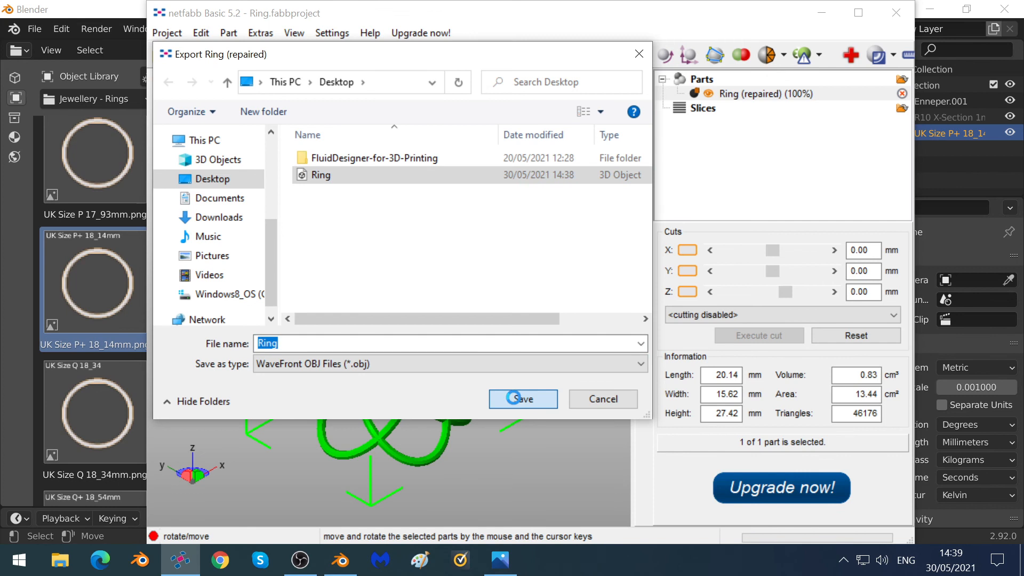
{"action": "left_click", "coordinate": [555, 287]}
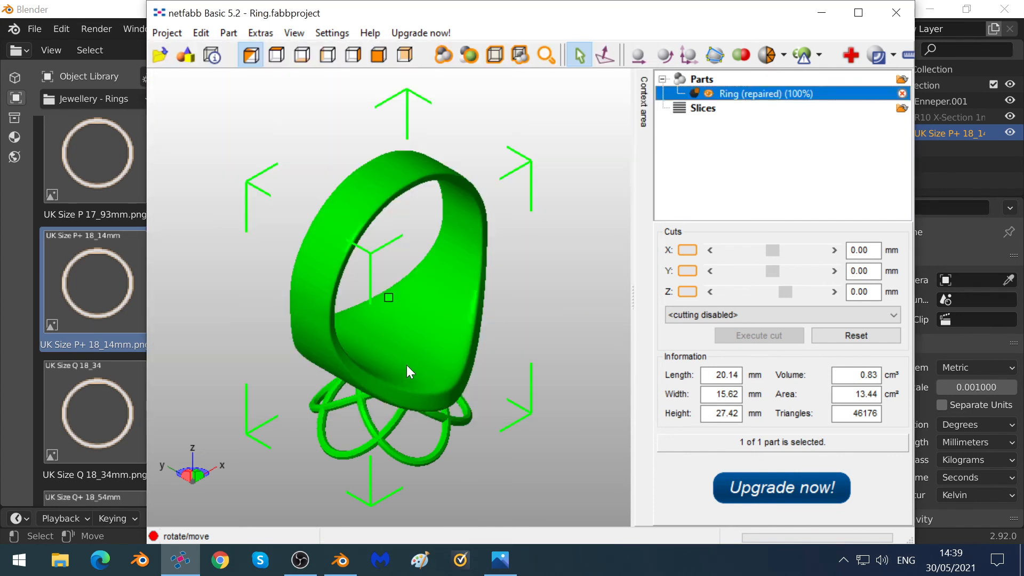
- Inspect the repaired ring from another angle and start a new empty project, discarding the changes
{"action": "right_click_drag", "start_coordinate": [412, 371], "coordinate": [475, 356]}
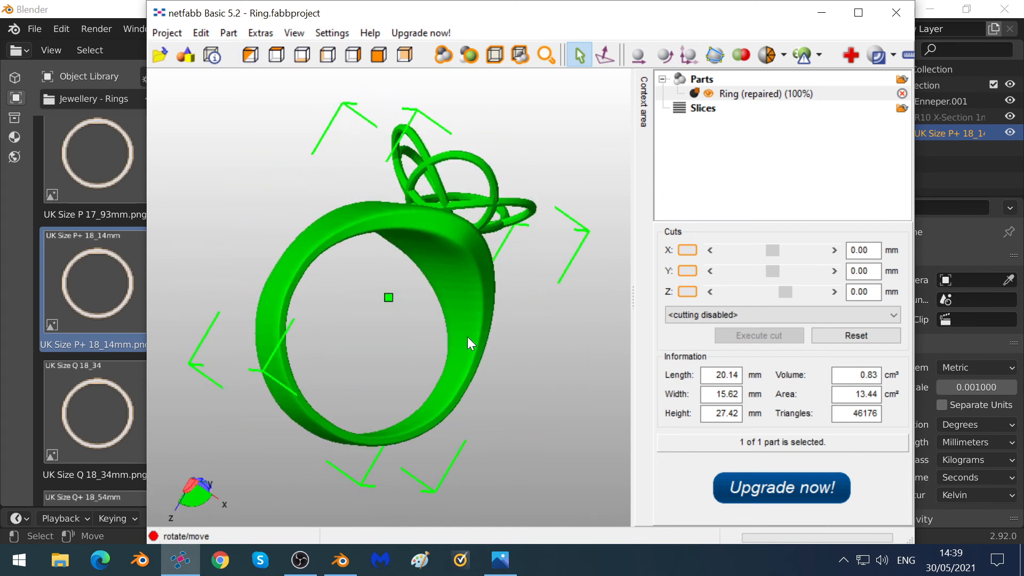
{"action": "left_click", "coordinate": [167, 32]}
{"action": "left_click", "coordinate": [172, 53]}
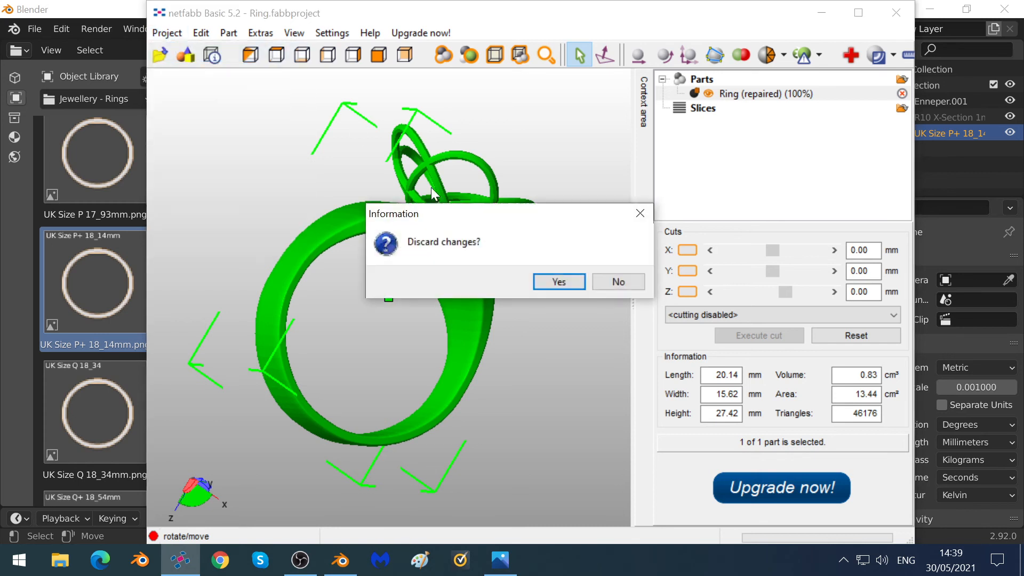
{"action": "left_click", "coordinate": [552, 281]}
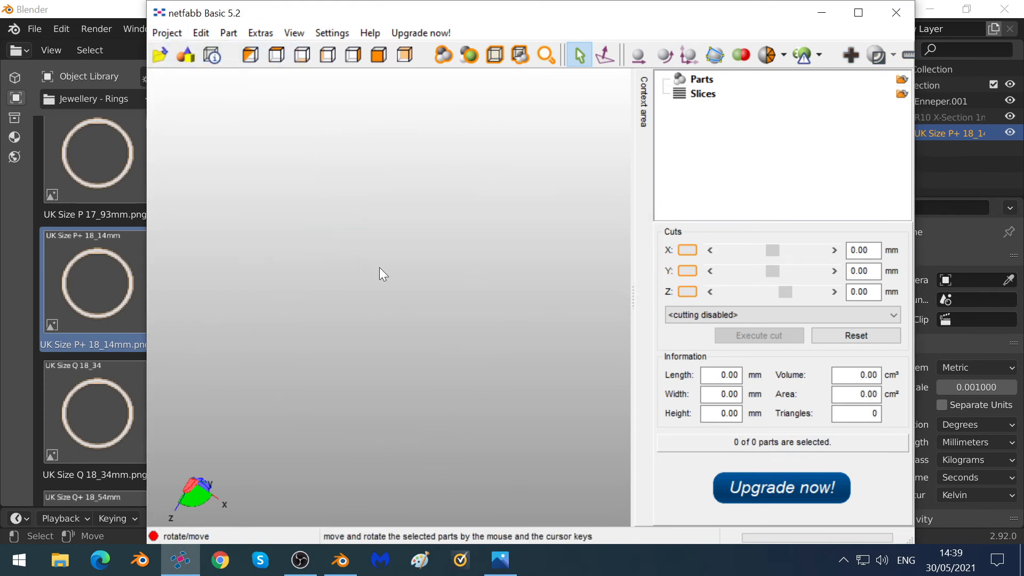
- Switch to Blender, change the quad view to a single top view, and delete all ring objects and their collection from the scene
{"action": "left_click", "coordinate": [350, 569]}
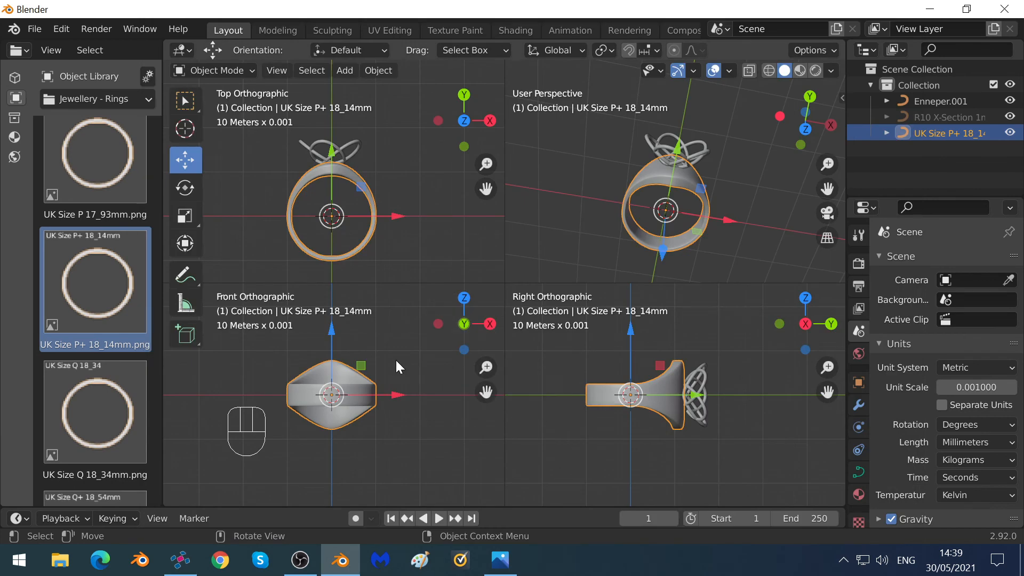
{"action": "key", "text": "ctrl+alt+q"}
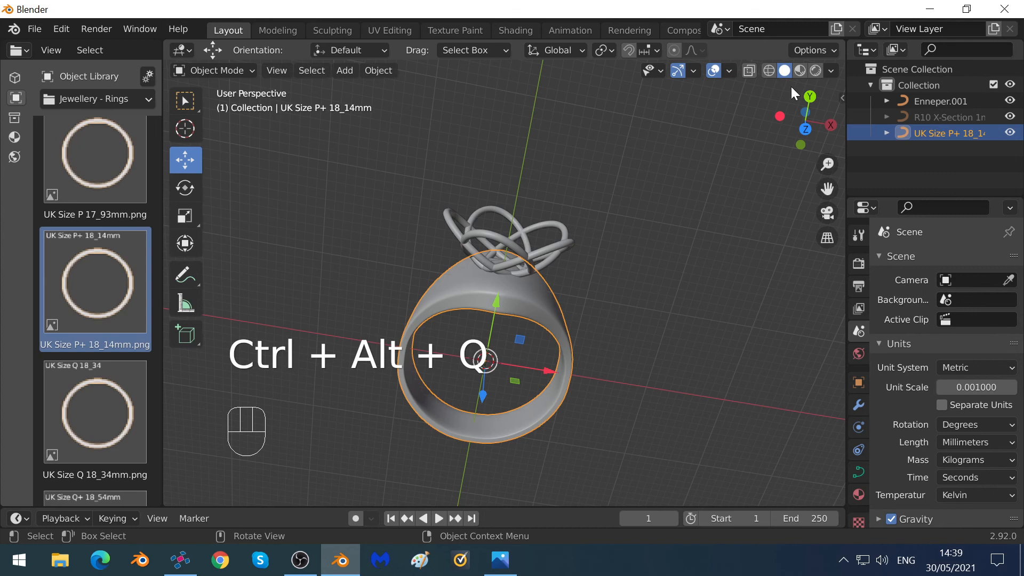
{"action": "left_click", "coordinate": [807, 125]}
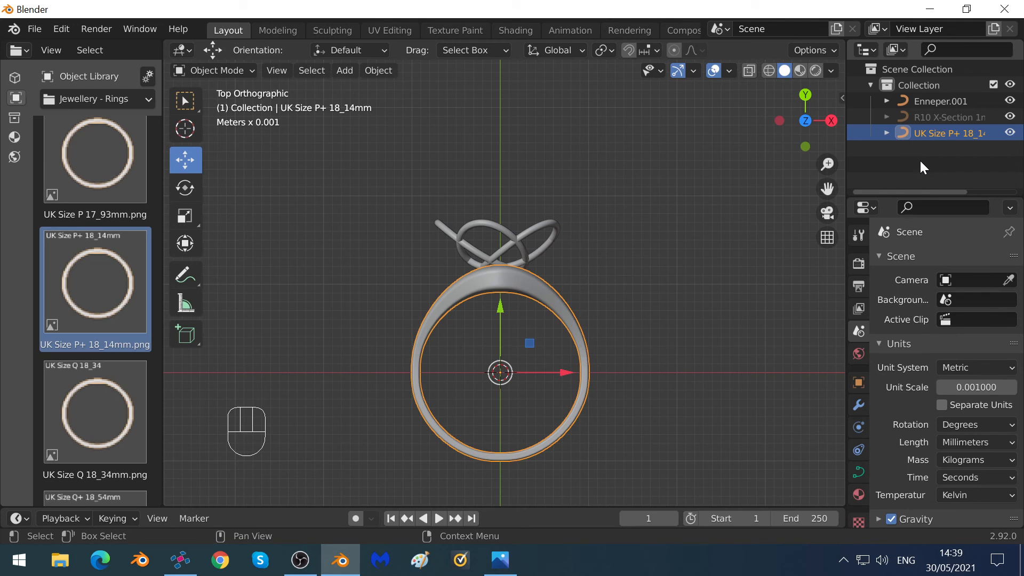
{"action": "key", "text": "a"}
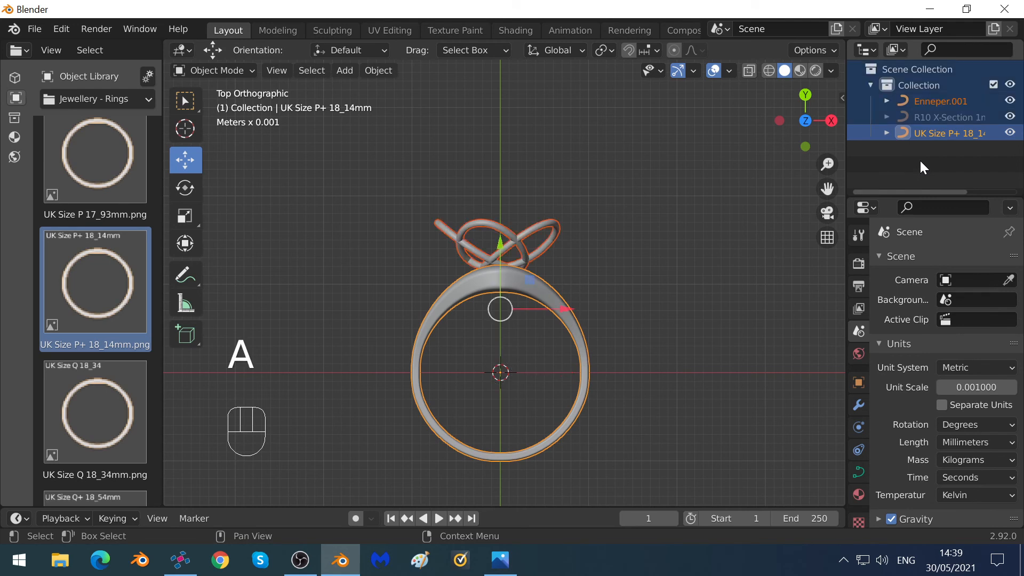
{"action": "key", "text": "x"}
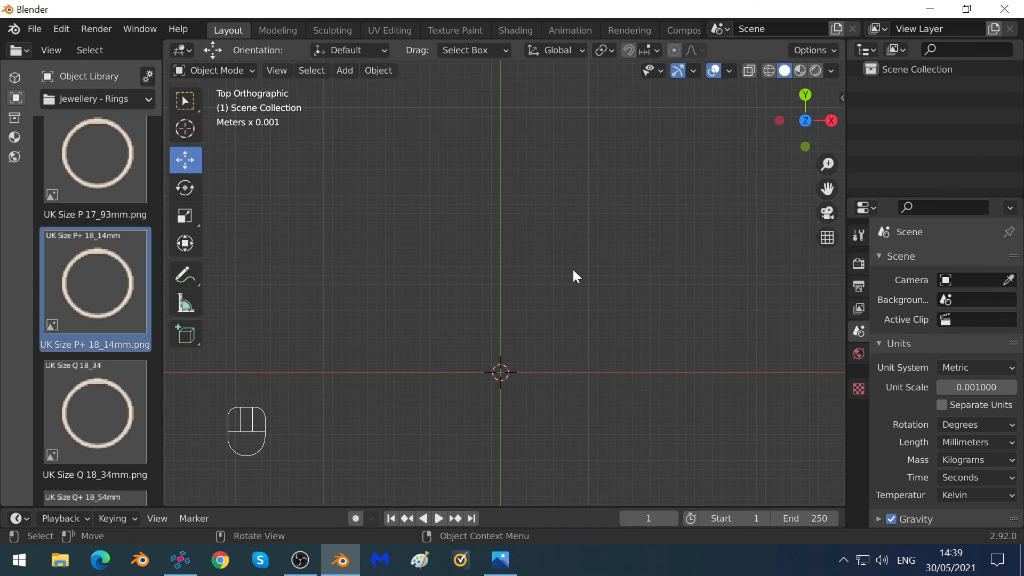
- Set the object library to the Jewellery - Bracelets category and select the Achtknoten Curve Bracelet 65mm (002) model
{"action": "left_click", "coordinate": [101, 98]}
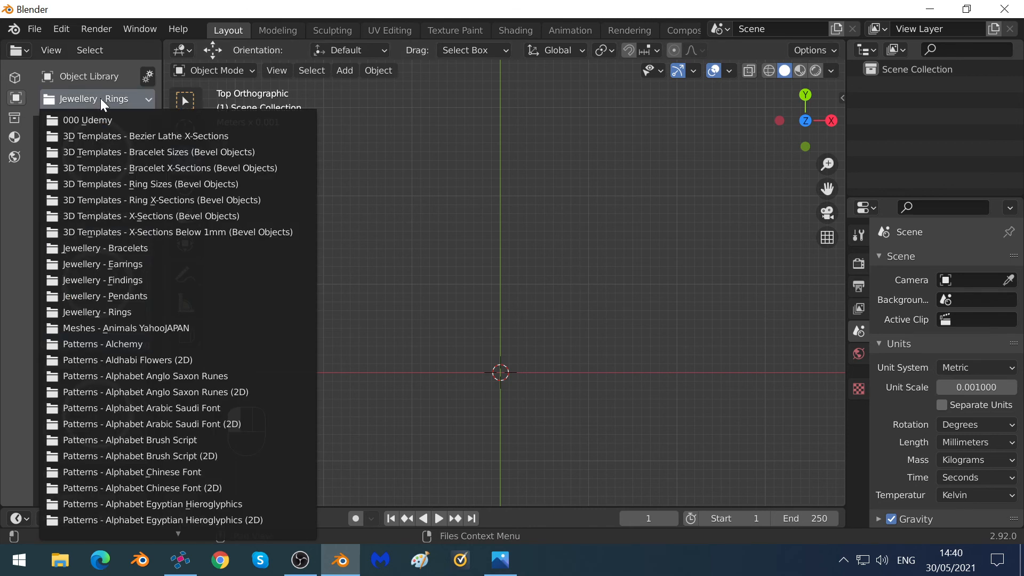
{"action": "left_click", "coordinate": [127, 250]}
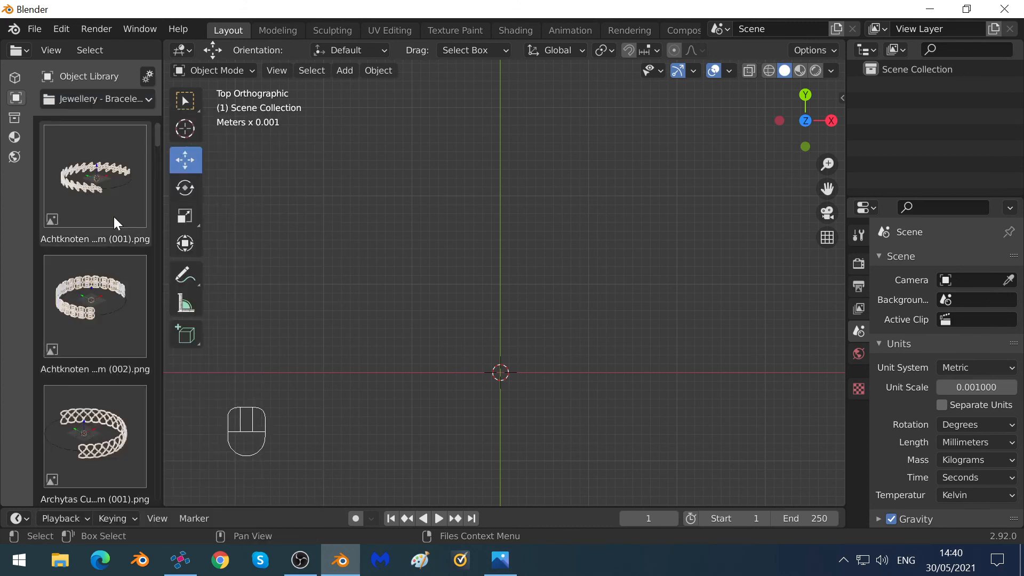
{"action": "scroll", "coordinate": [90, 297], "scroll_direction": "down", "scroll_amount": 3}
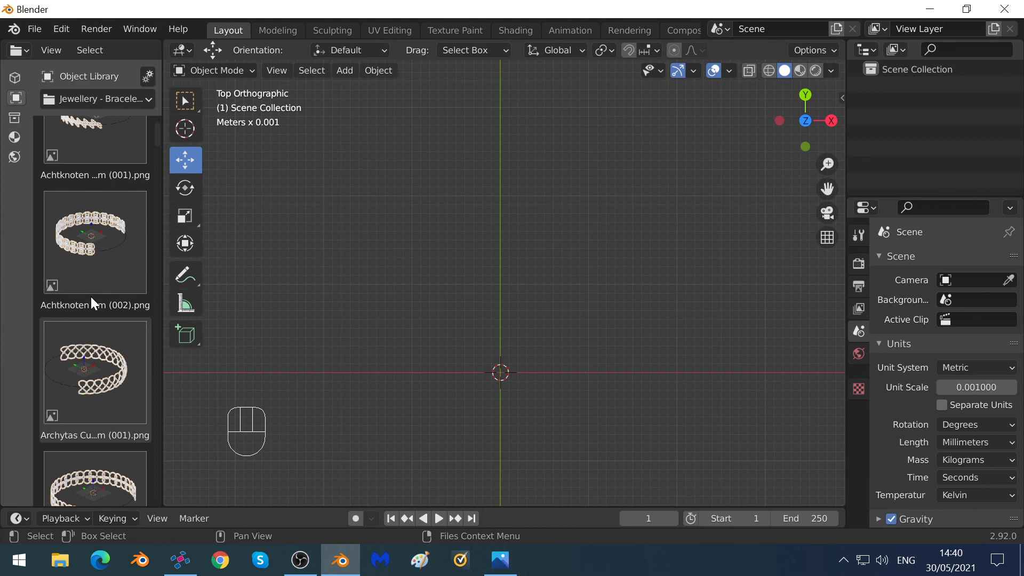
{"action": "left_click_drag", "start_coordinate": [155, 214], "coordinate": [177, 102]}
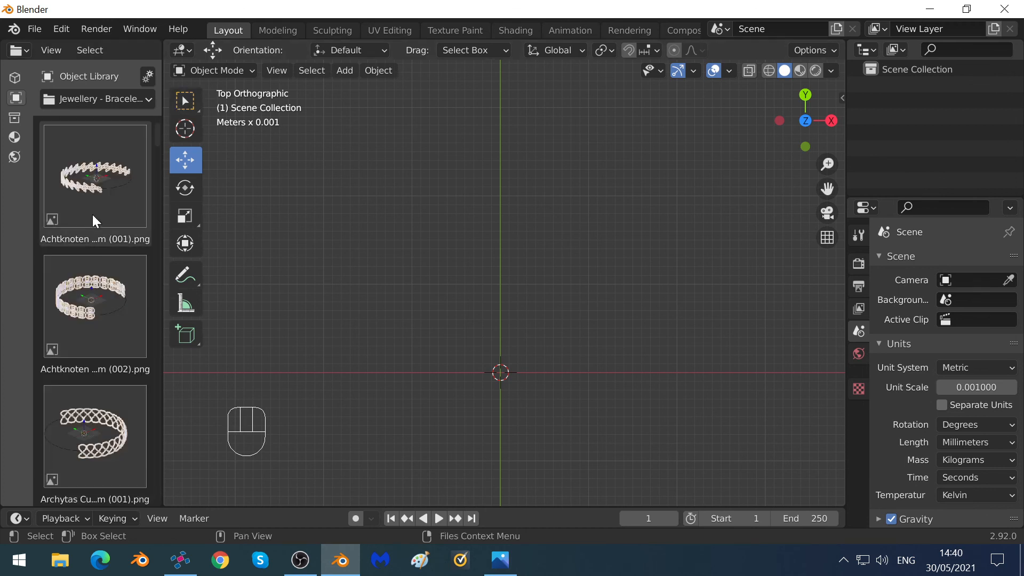
{"action": "left_click", "coordinate": [119, 187]}
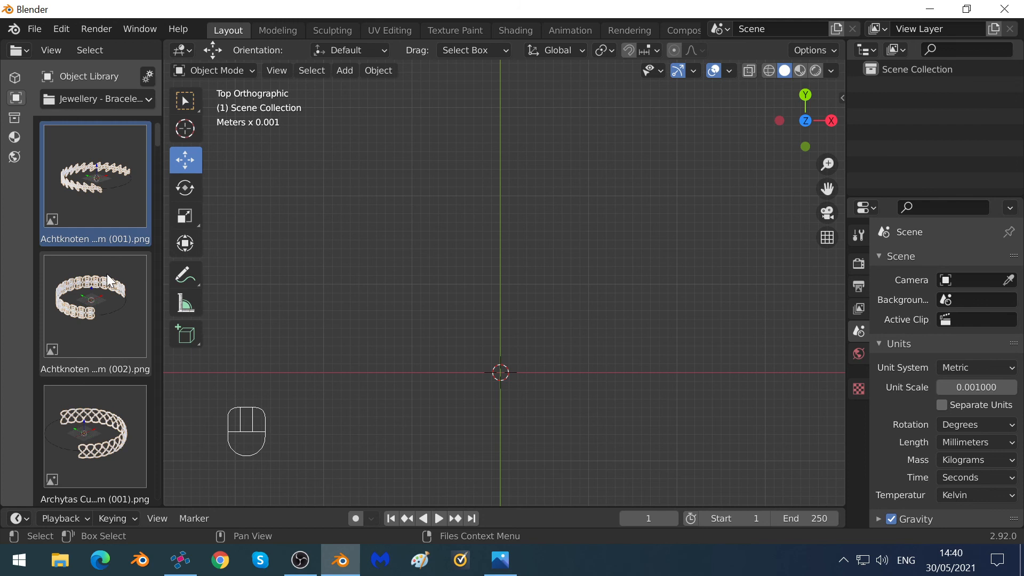
{"action": "left_click", "coordinate": [108, 278]}
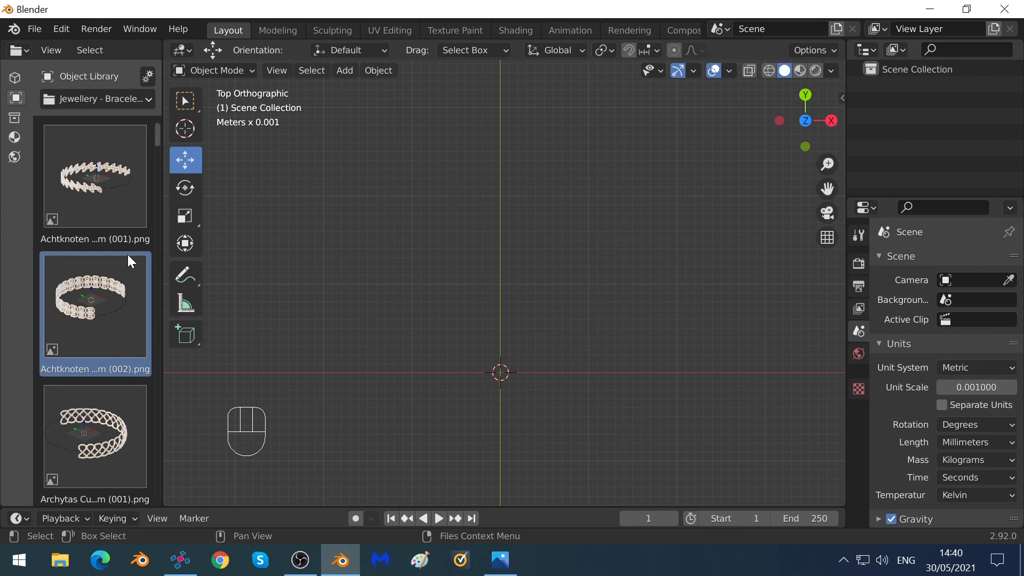
- Look through the neighbouring bracelet models and add the Achtknoten Curve Bracelet 65mm (002) to the scene
{"action": "scroll", "coordinate": [101, 302], "scroll_direction": "down", "scroll_amount": 2}
{"action": "scroll", "coordinate": [101, 302], "scroll_direction": "down", "scroll_amount": 2}
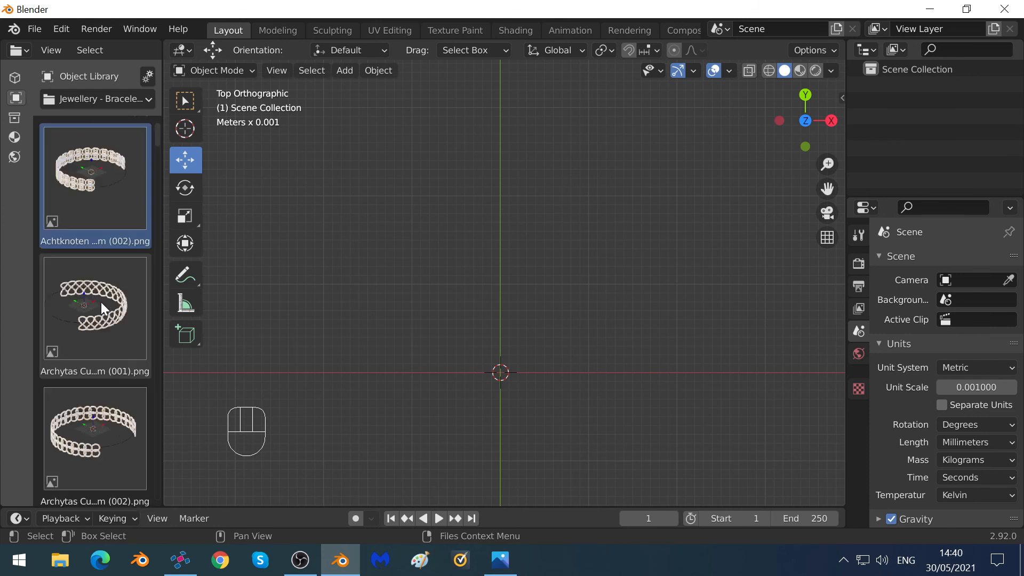
{"action": "scroll", "coordinate": [103, 304], "scroll_direction": "down", "scroll_amount": 2}
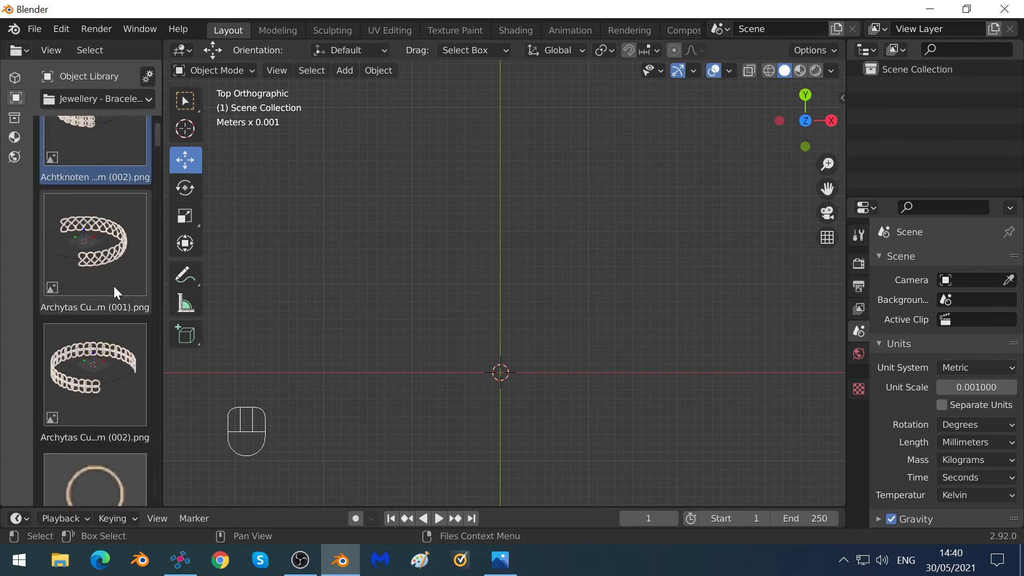
{"action": "scroll", "coordinate": [105, 379], "scroll_direction": "up", "scroll_amount": 3}
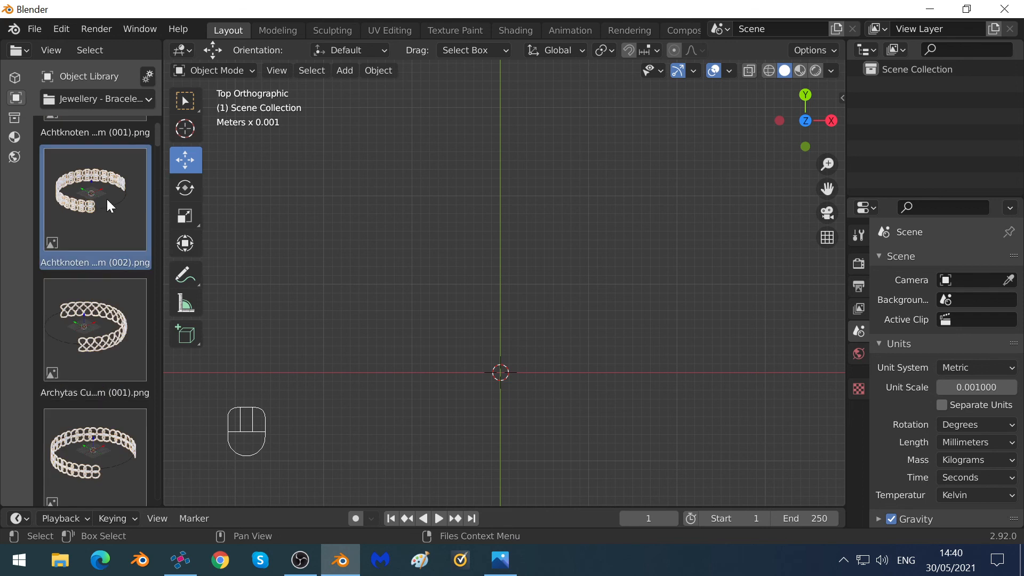
{"action": "scroll", "coordinate": [101, 220], "scroll_direction": "up", "scroll_amount": 2}
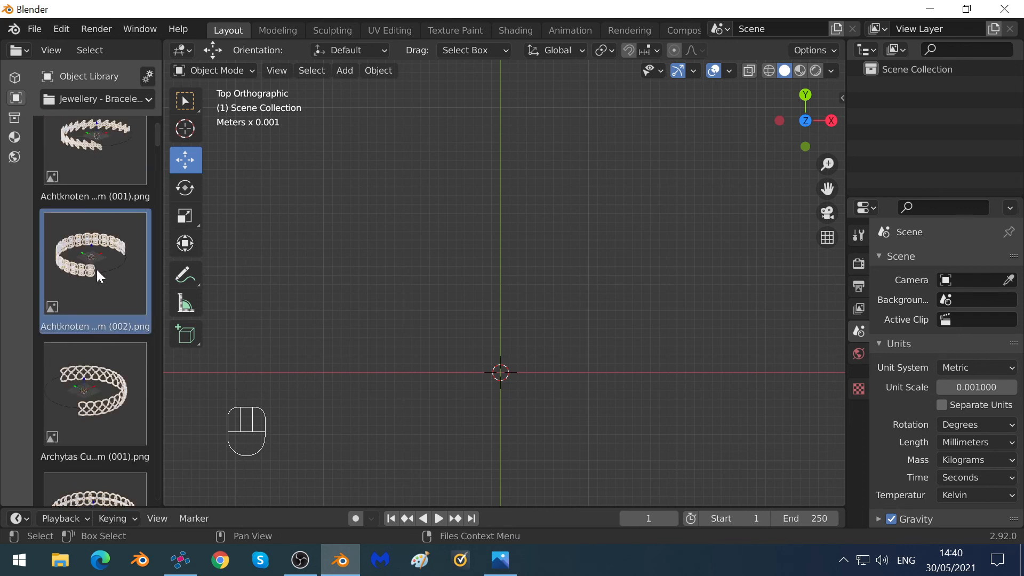
{"action": "left_click_drag", "start_coordinate": [96, 268], "coordinate": [346, 291]}
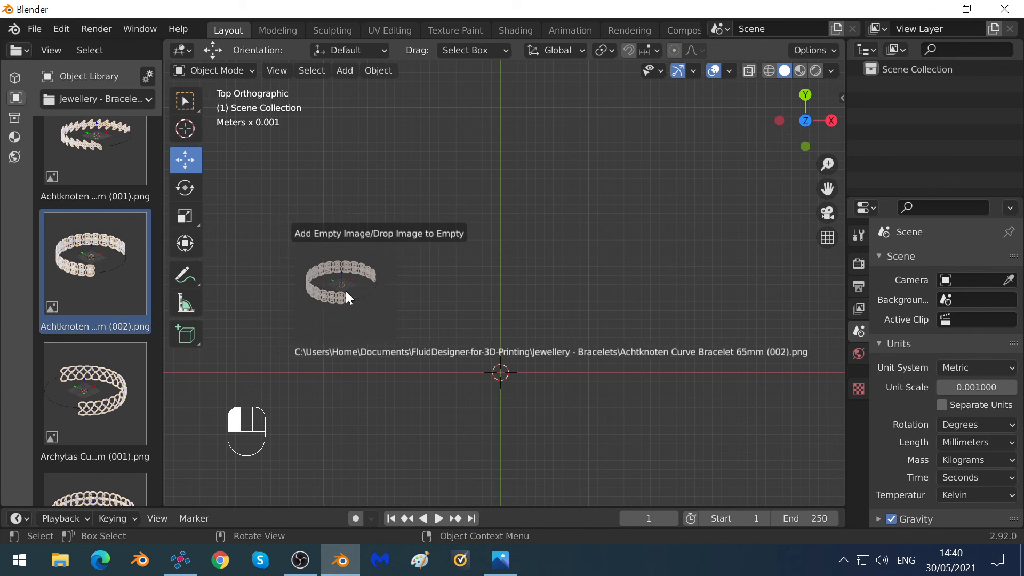
{"action": "key", "text": "p"}
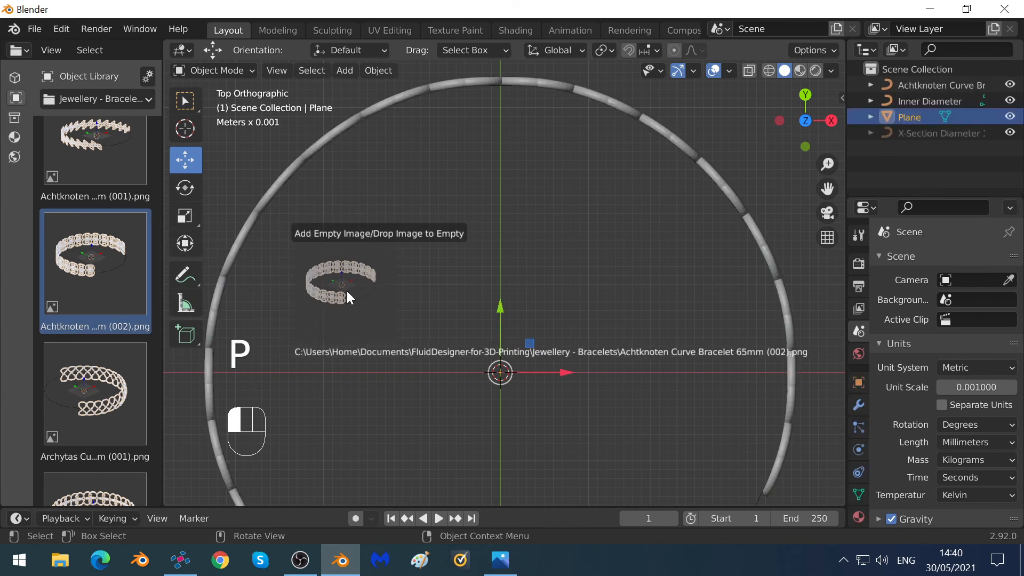
{"action": "left_click_drag", "start_coordinate": [347, 290], "coordinate": [347, 290]}
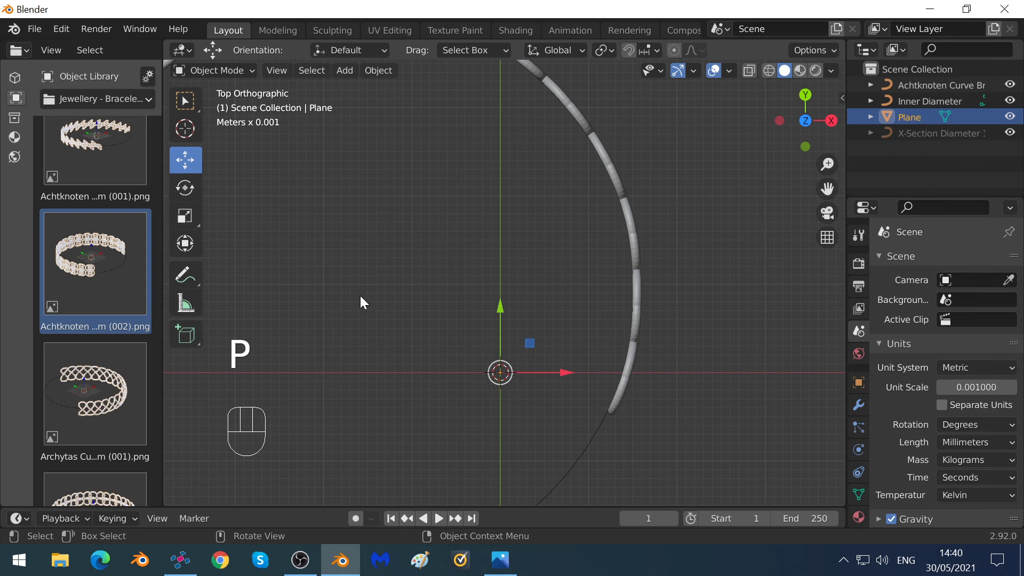
- Undo the off-centre placement of the bracelet and the creation of the large helper plane
{"action": "scroll", "coordinate": [360, 295], "scroll_direction": "down", "scroll_amount": 2}
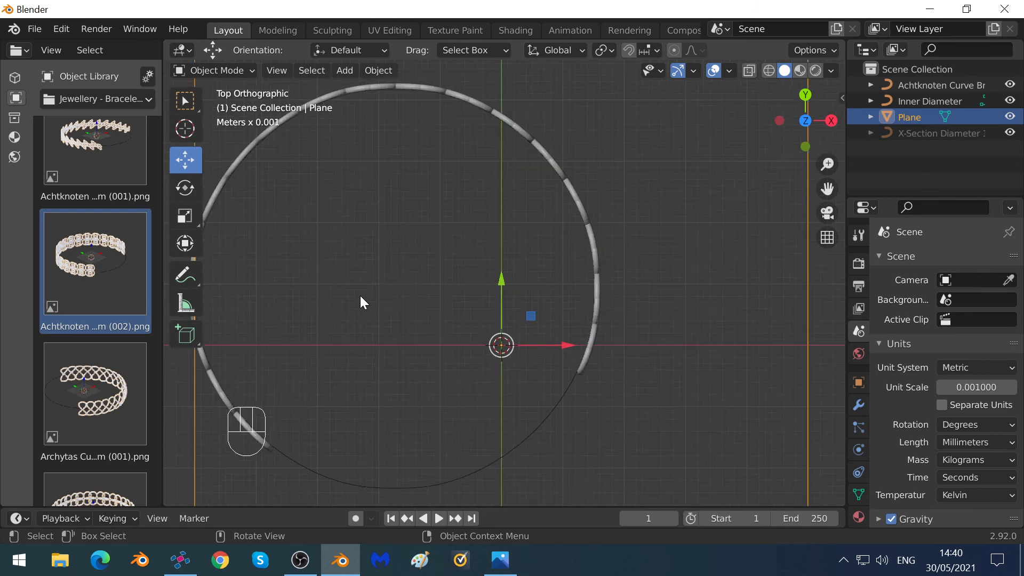
{"action": "scroll", "coordinate": [362, 297], "scroll_direction": "down", "scroll_amount": 3}
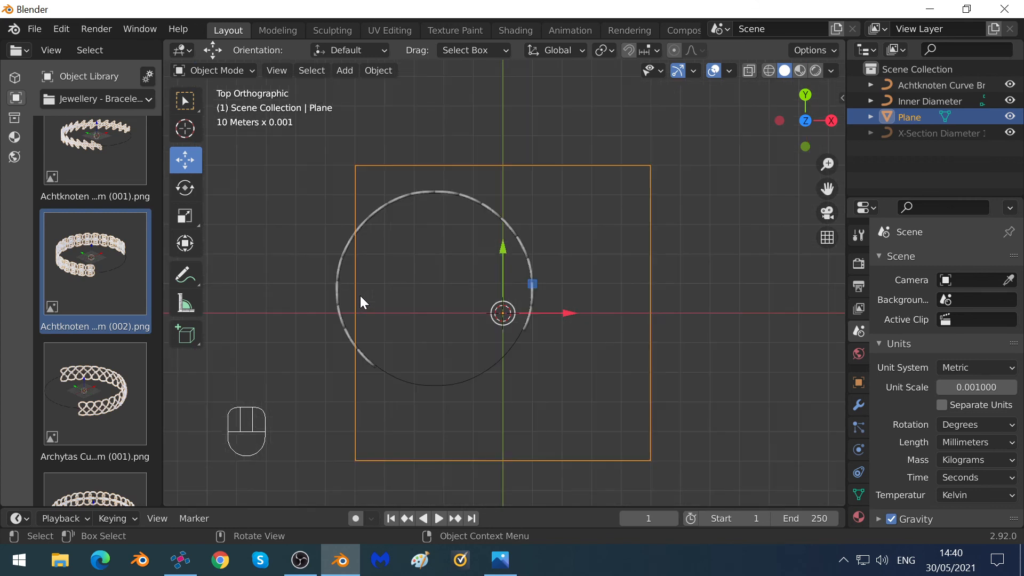
{"action": "scroll", "coordinate": [297, 251], "scroll_direction": "down", "scroll_amount": 3}
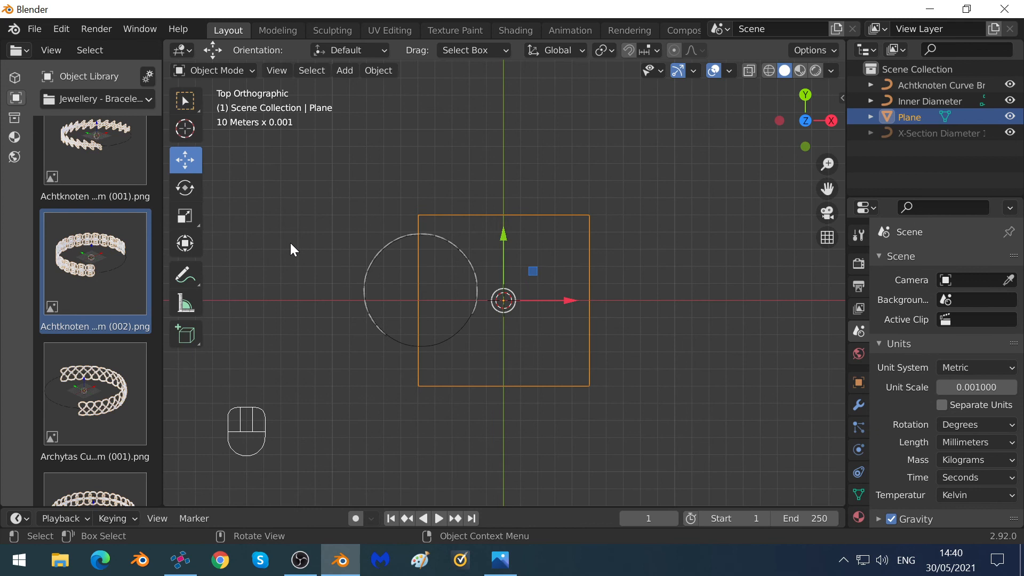
{"action": "key", "text": "ctrl+z"}
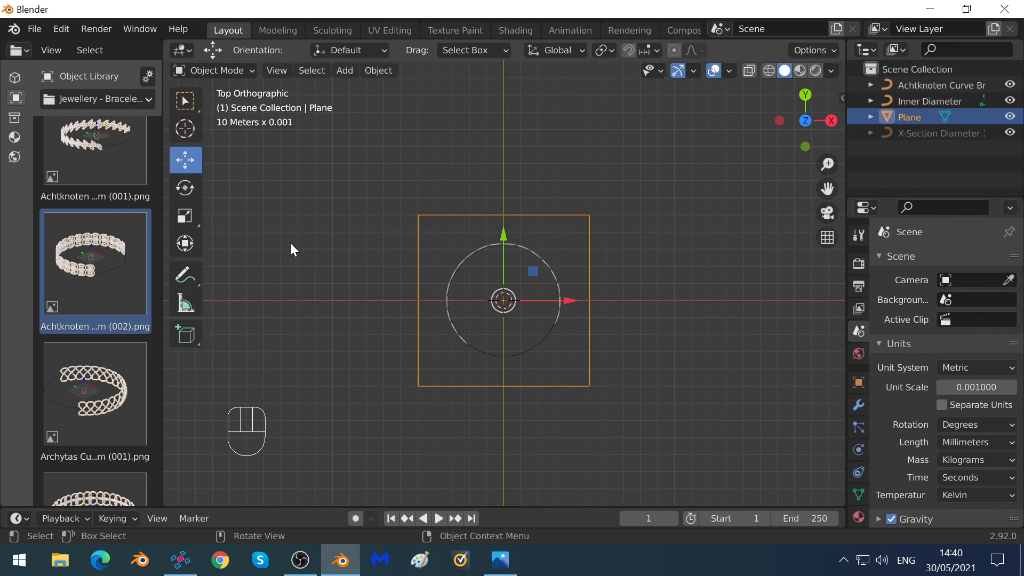
{"action": "key", "text": "ctrl+z"}
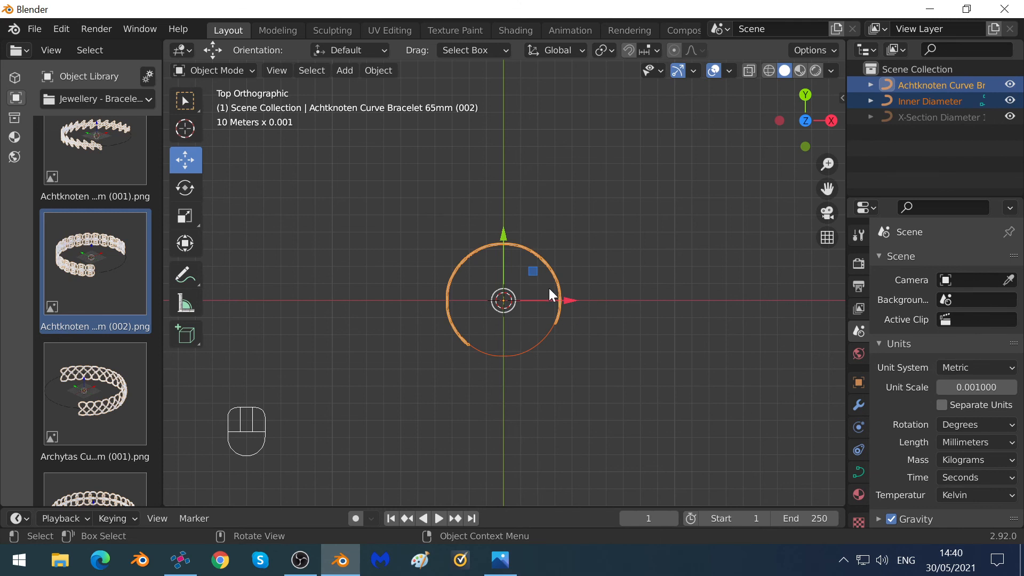
- Select only the Achtknoten bracelet and view it obliquely from above in orthographic projection
{"action": "scroll", "coordinate": [549, 288], "scroll_direction": "up", "scroll_amount": 3}
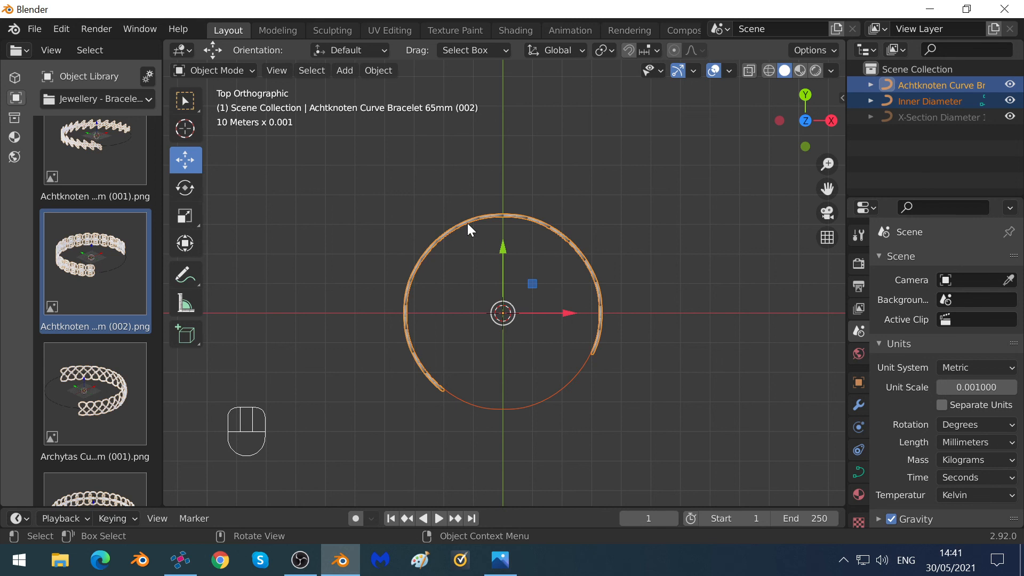
{"action": "left_click", "coordinate": [469, 219]}
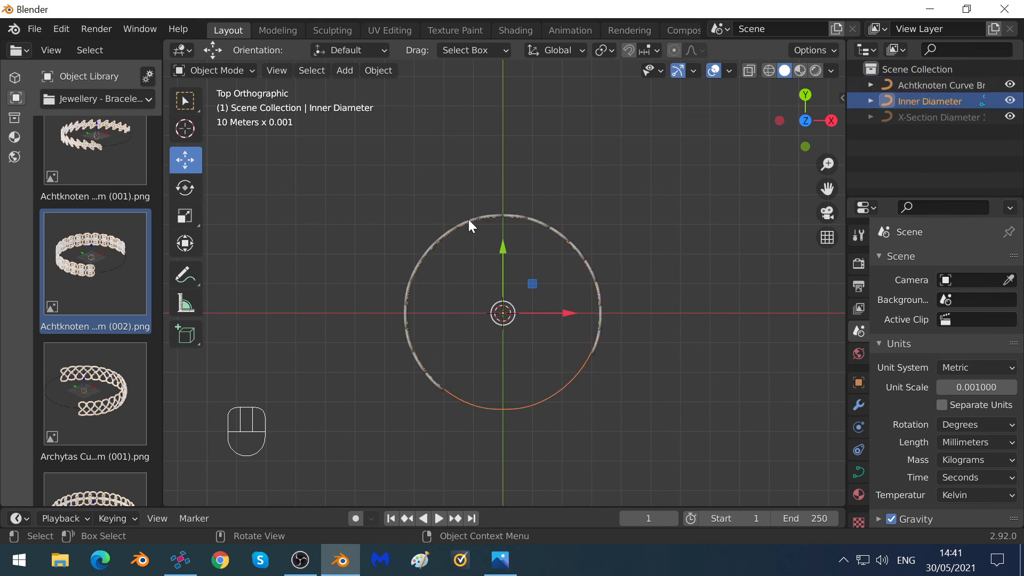
{"action": "left_click", "coordinate": [469, 219]}
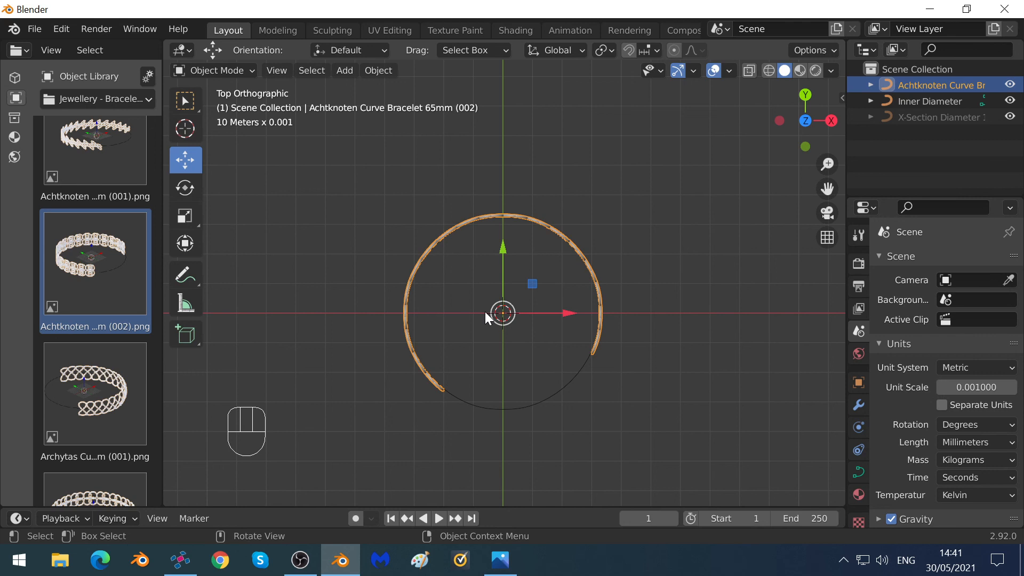
{"action": "middle_click_drag", "start_coordinate": [485, 311], "coordinate": [571, 193]}
{"action": "scroll", "coordinate": [535, 293], "scroll_direction": "up", "scroll_amount": 3}
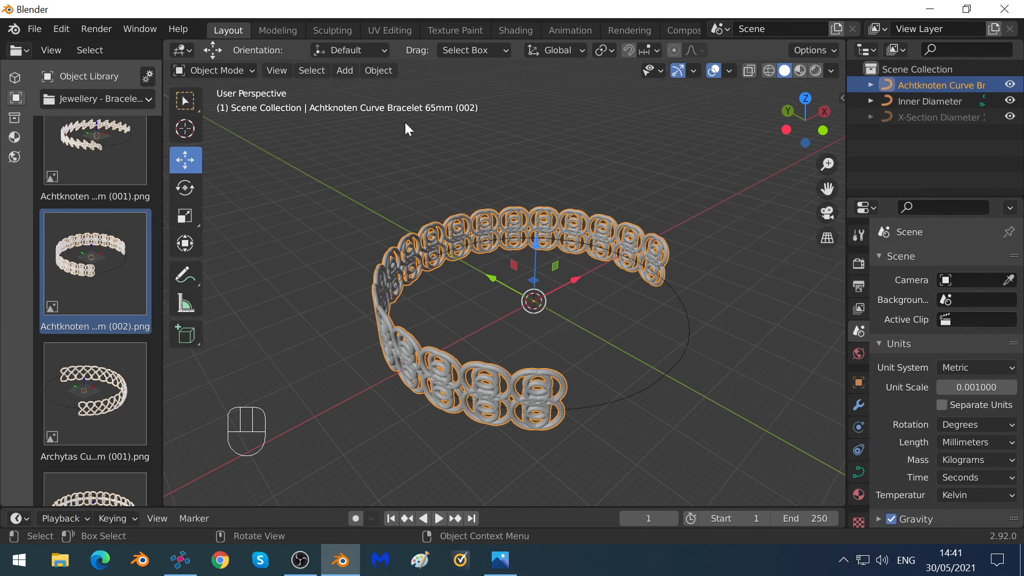
{"action": "left_click", "coordinate": [825, 238]}
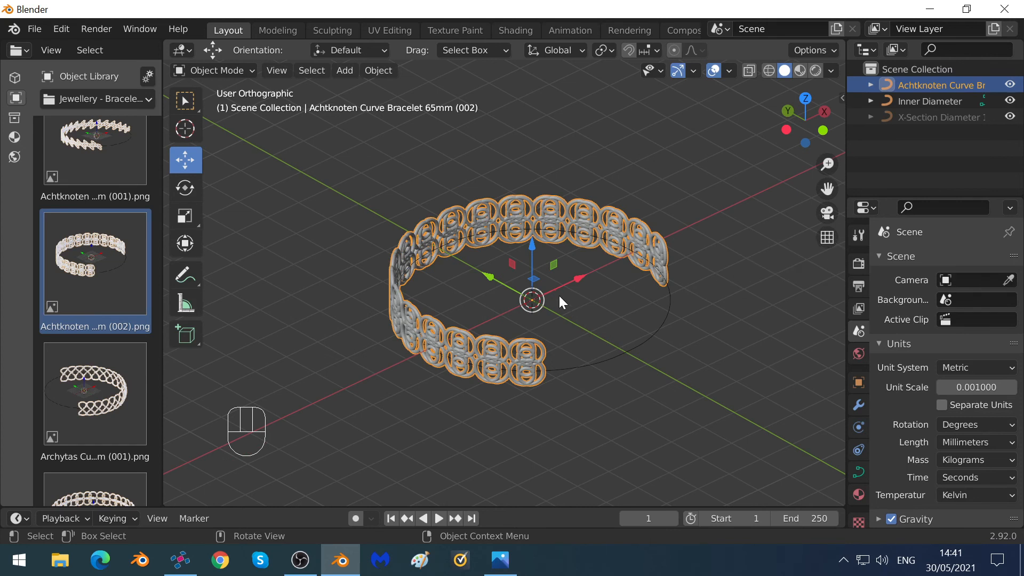
{"action": "scroll", "coordinate": [559, 297], "scroll_direction": "up", "scroll_amount": 1}
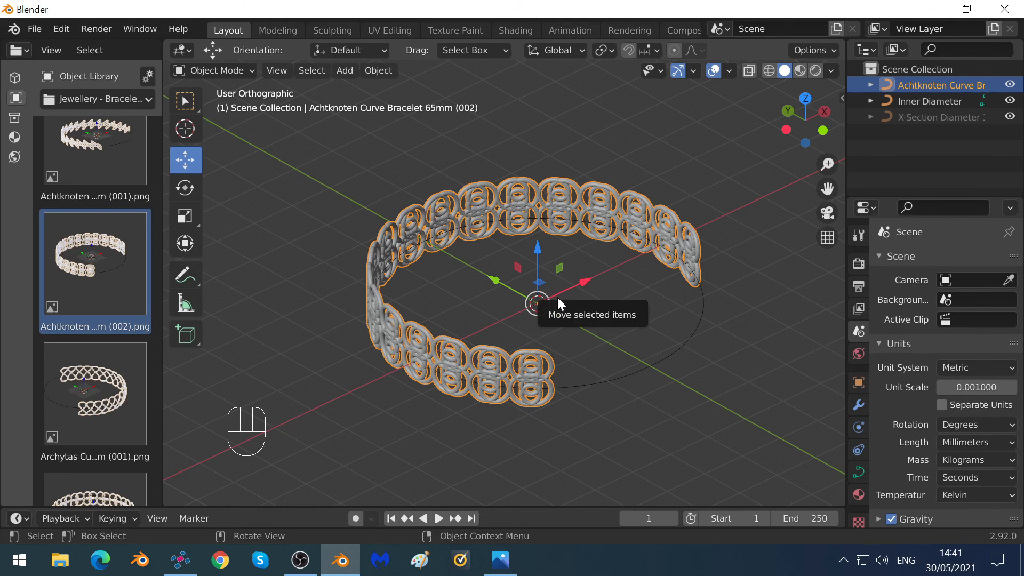
- Examine the bracelet's modifiers and check which curve object its Curve modifier follows, leaving the setting as it is
{"action": "left_click", "coordinate": [859, 405]}
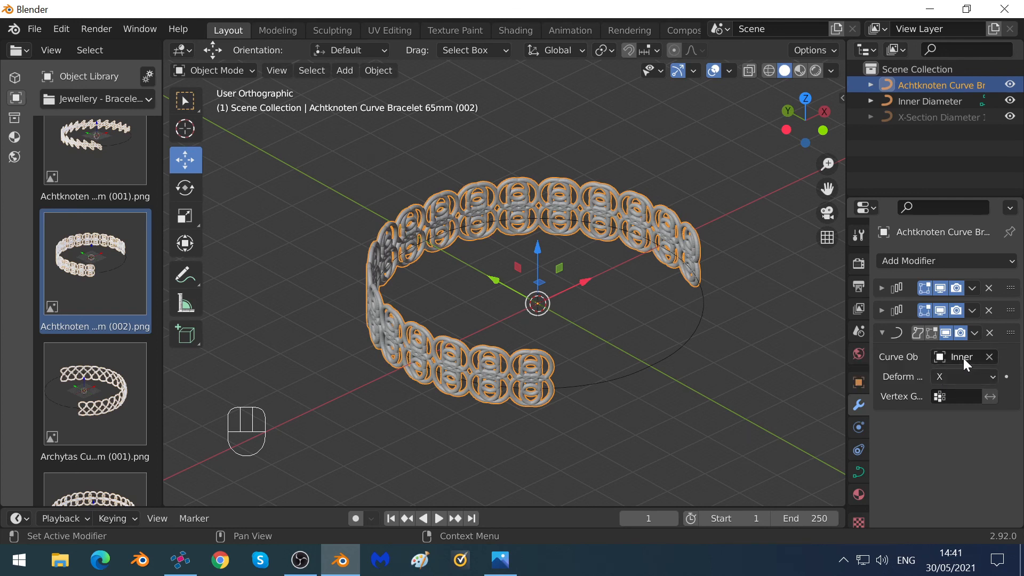
{"action": "left_click", "coordinate": [963, 357]}
{"action": "type", "text": "meter"}
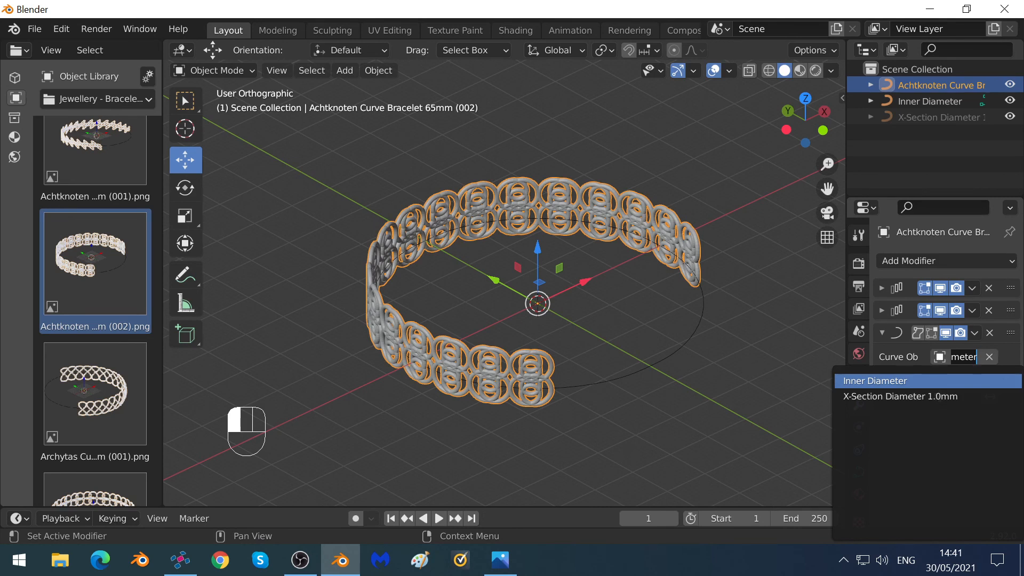
{"action": "left_click", "coordinate": [697, 356]}
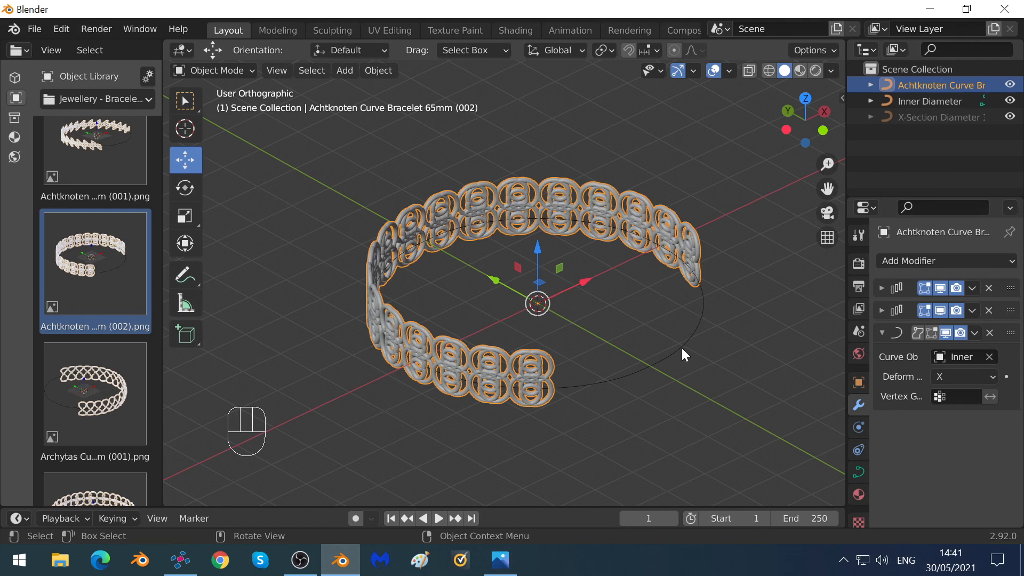
- Select the bracelet's Inner Diameter circle and look through the library's replacement inner diameter curves, such as 80, 85 and 90 mm
{"action": "left_click", "coordinate": [668, 356]}
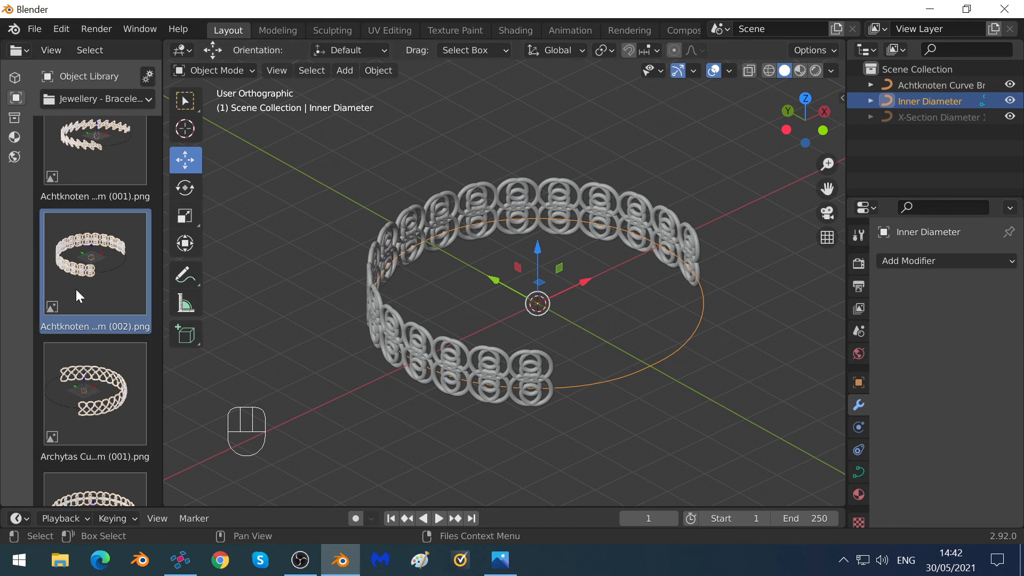
{"action": "scroll", "coordinate": [95, 296], "scroll_direction": "down", "scroll_amount": 4}
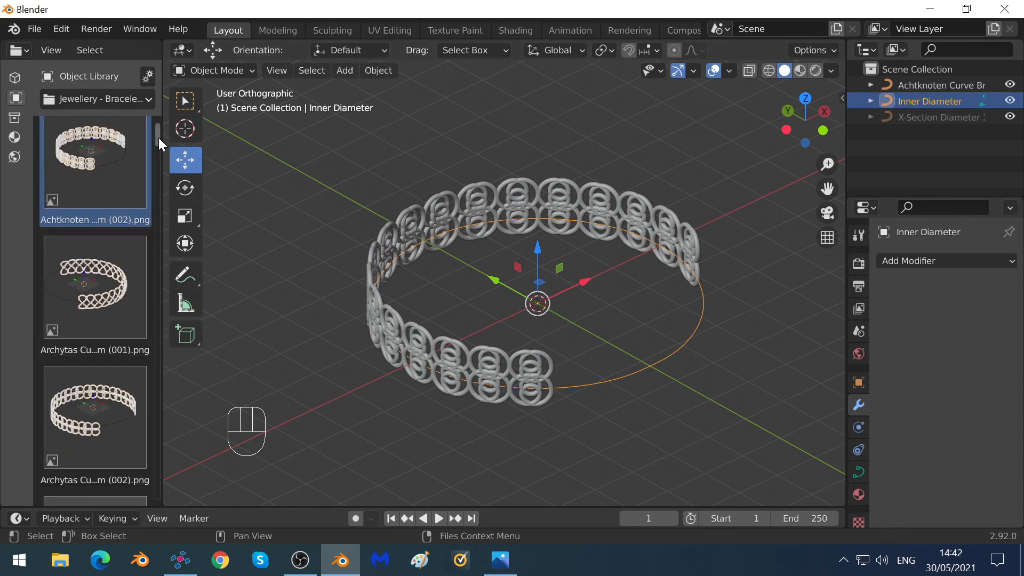
{"action": "left_click_drag", "start_coordinate": [158, 137], "coordinate": [155, 175]}
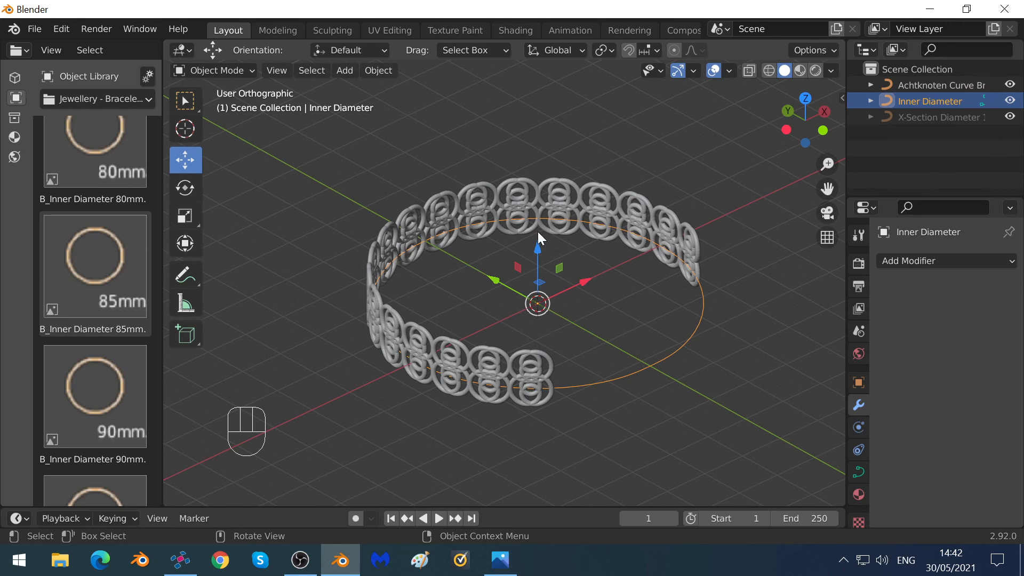
- On the Achtknoten bracelet, try a Count of 1 in the second Array modifier, the one stacking rows vertically, and raise it to 4
{"action": "left_click", "coordinate": [558, 195]}
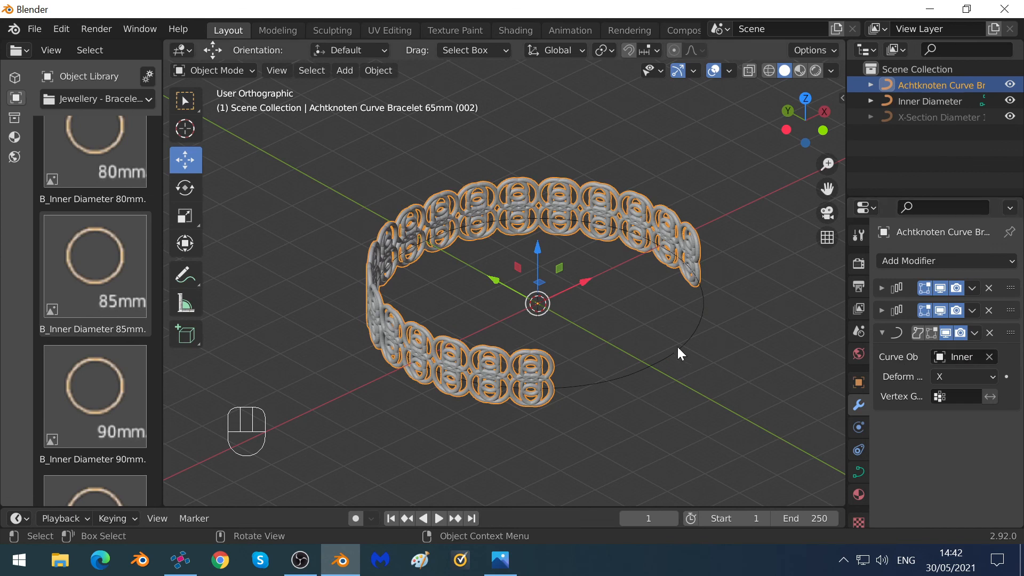
{"action": "left_click", "coordinate": [881, 334]}
{"action": "left_click", "coordinate": [883, 310]}
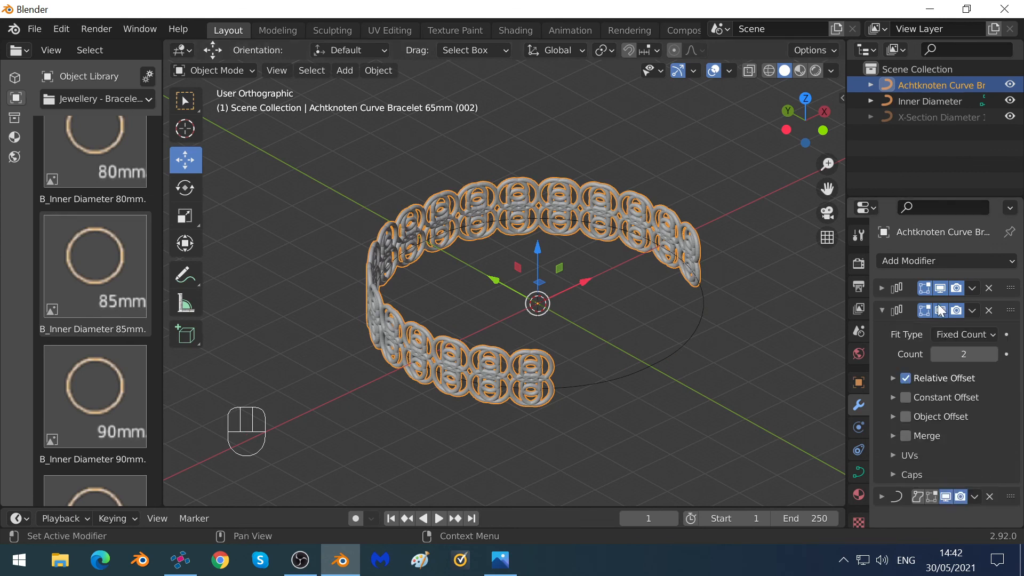
{"action": "left_click", "coordinate": [936, 355]}
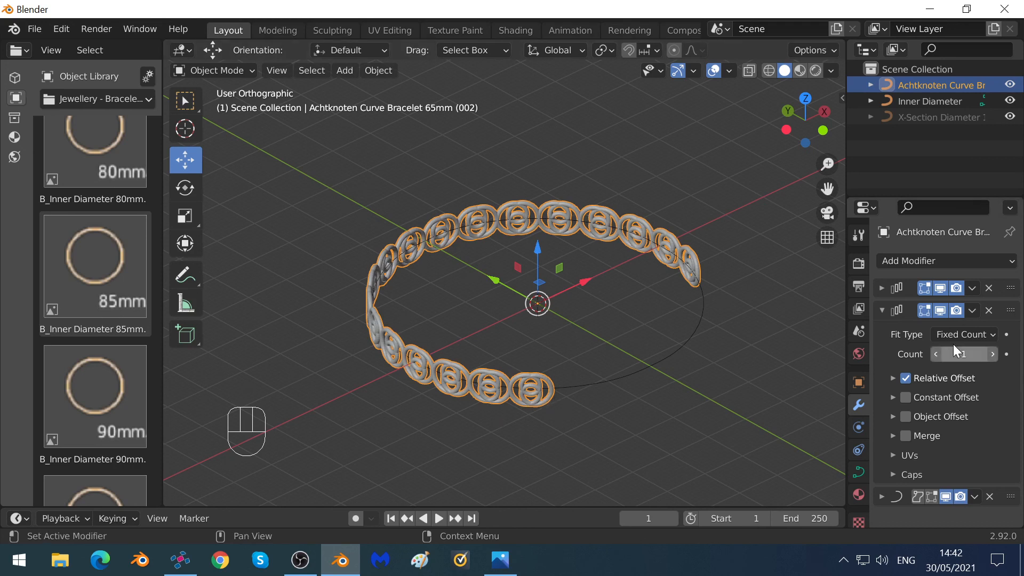
{"action": "left_click", "coordinate": [994, 352]}
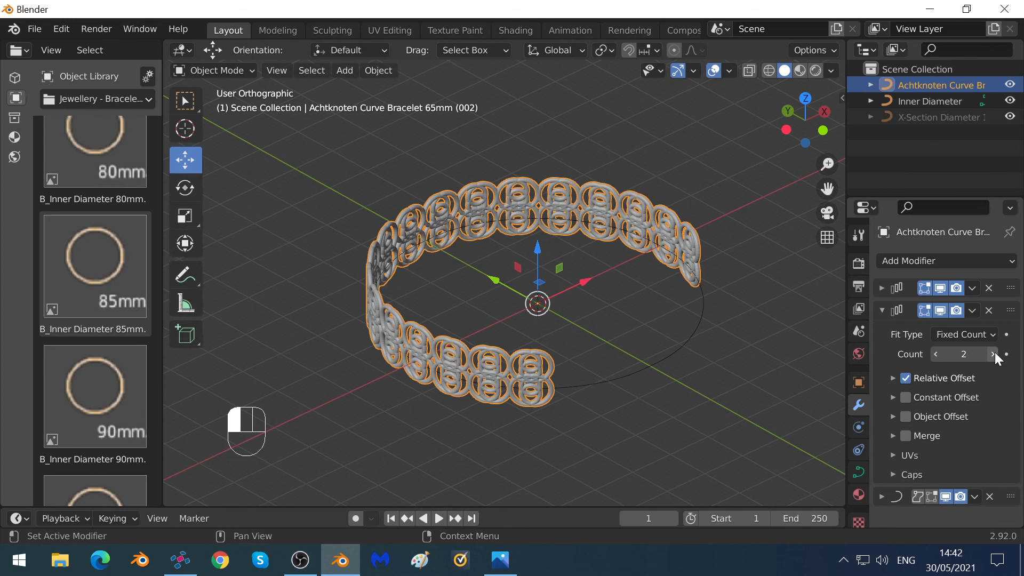
{"action": "left_click", "coordinate": [994, 352]}
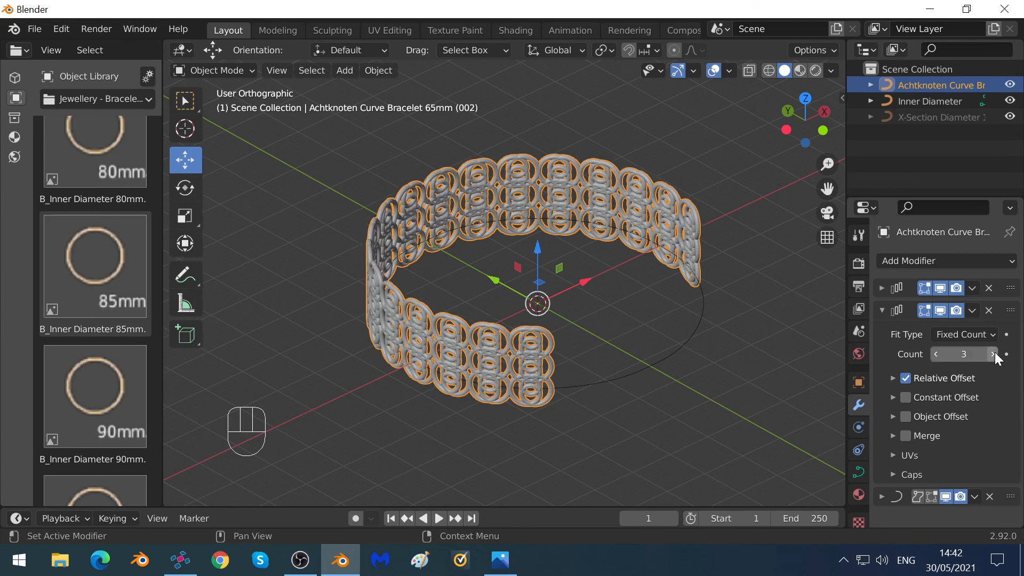
{"action": "left_click", "coordinate": [994, 352]}
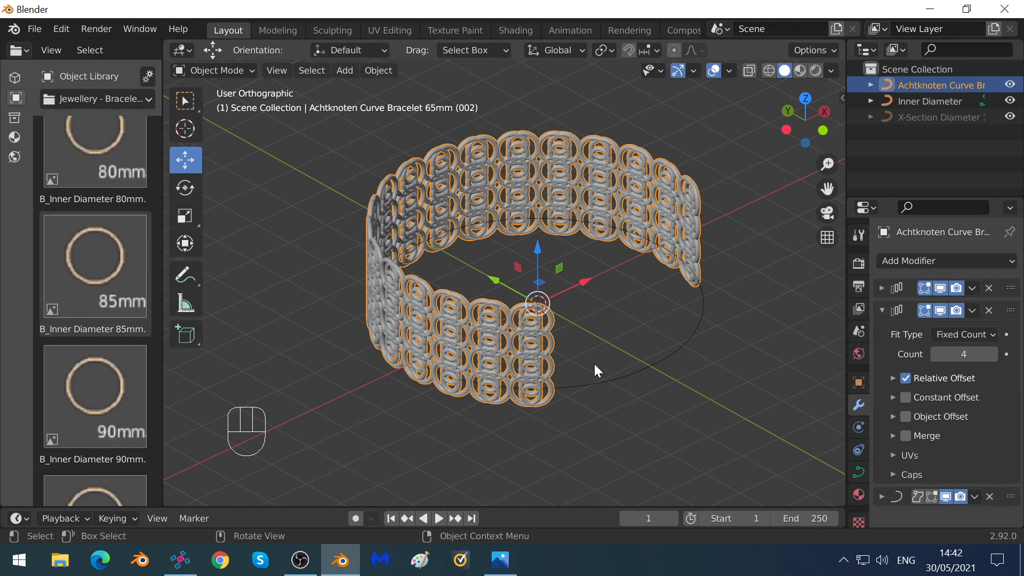
{"action": "left_click", "coordinate": [882, 310]}
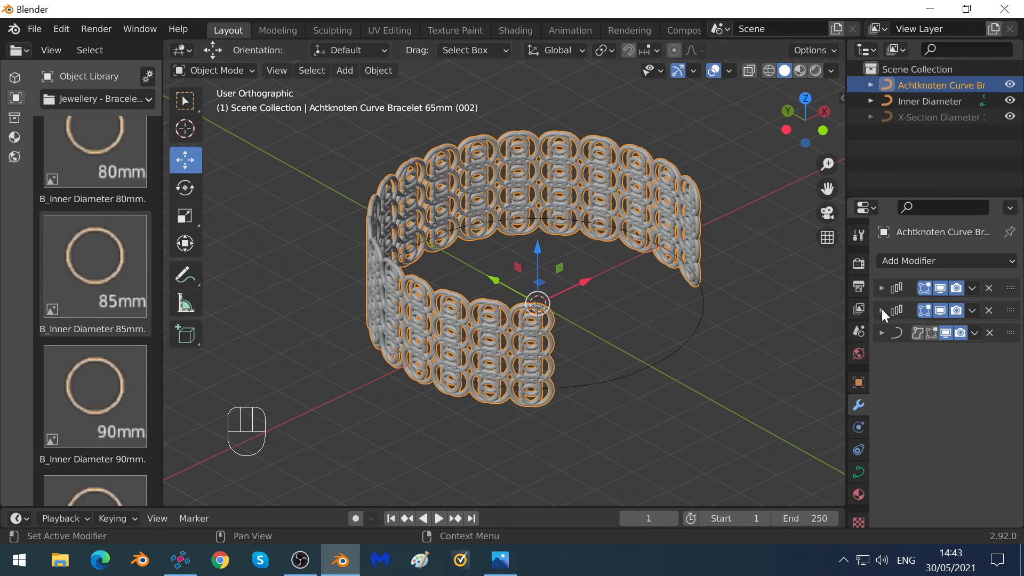
- Add a Decimate modifier to the bracelet and set the first Array modifier's Count to 1
{"action": "left_click", "coordinate": [915, 262]}
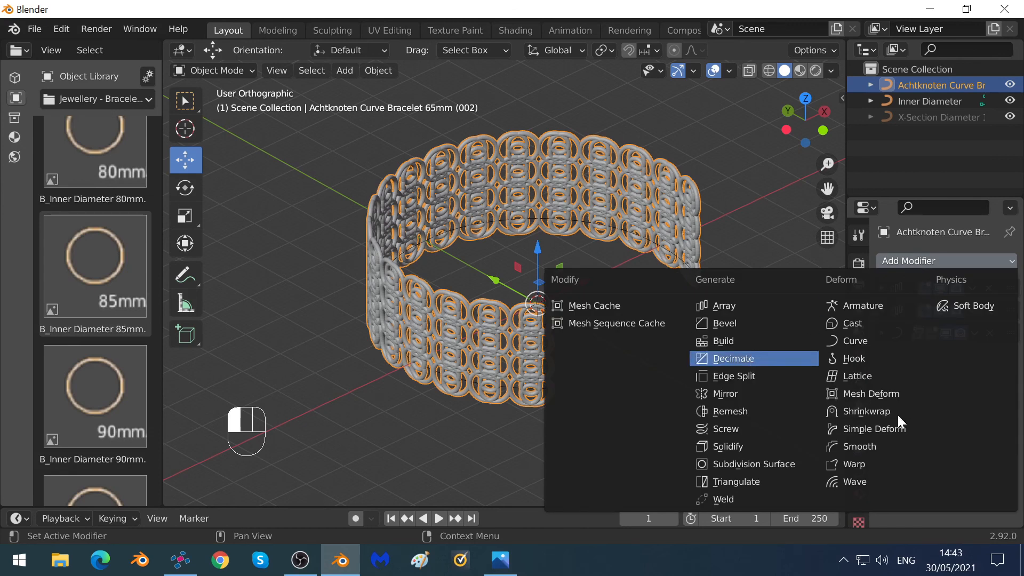
{"action": "key", "text": "Return"}
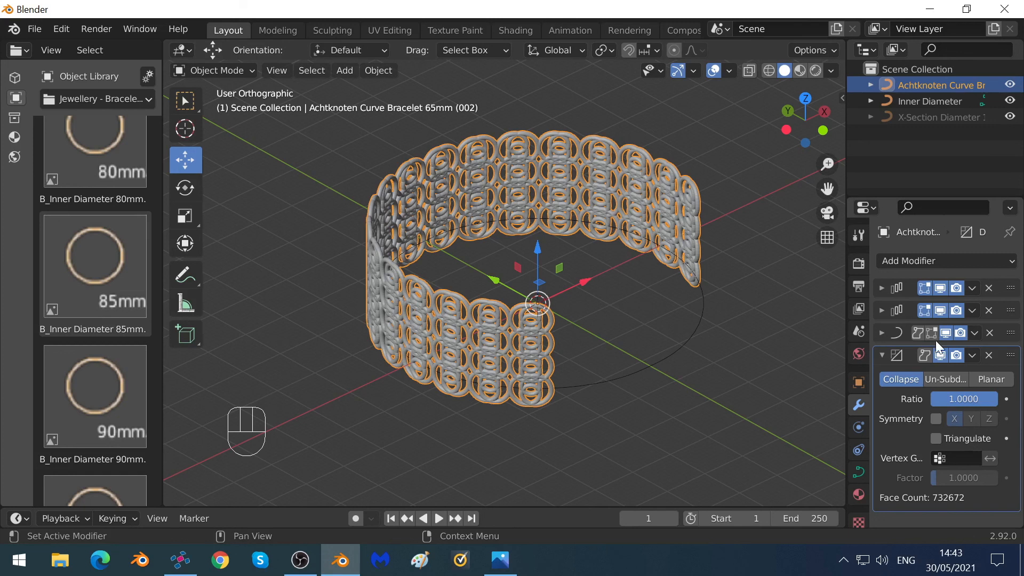
{"action": "left_click", "coordinate": [881, 288]}
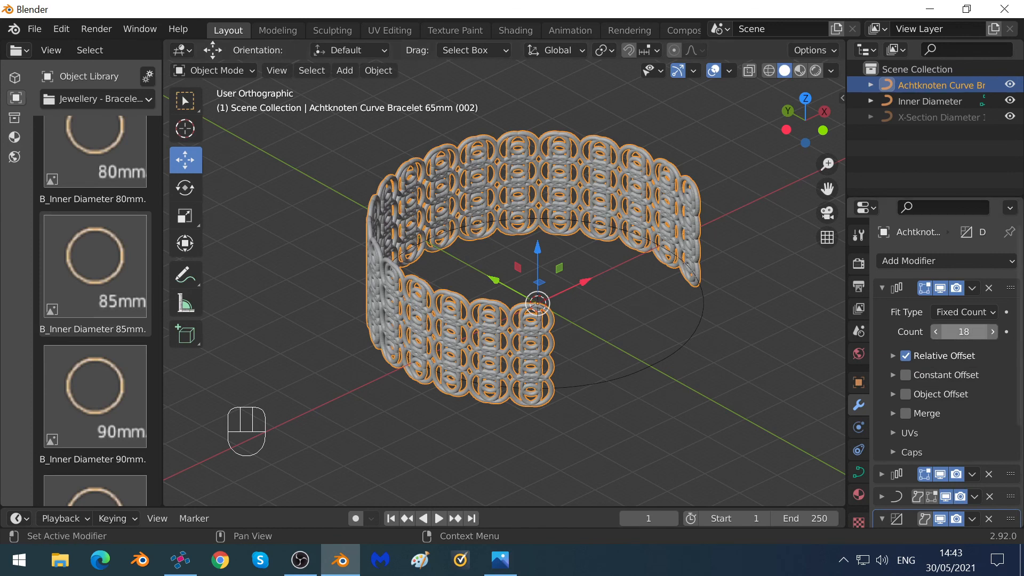
{"action": "left_click", "coordinate": [952, 331]}
{"action": "type", "text": "1"}
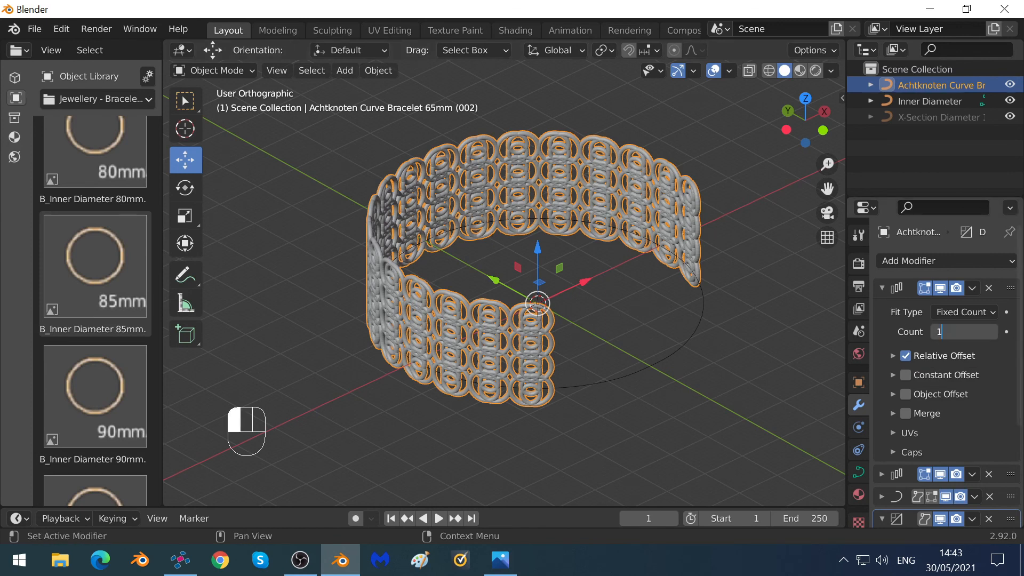
{"action": "key", "text": "Return"}
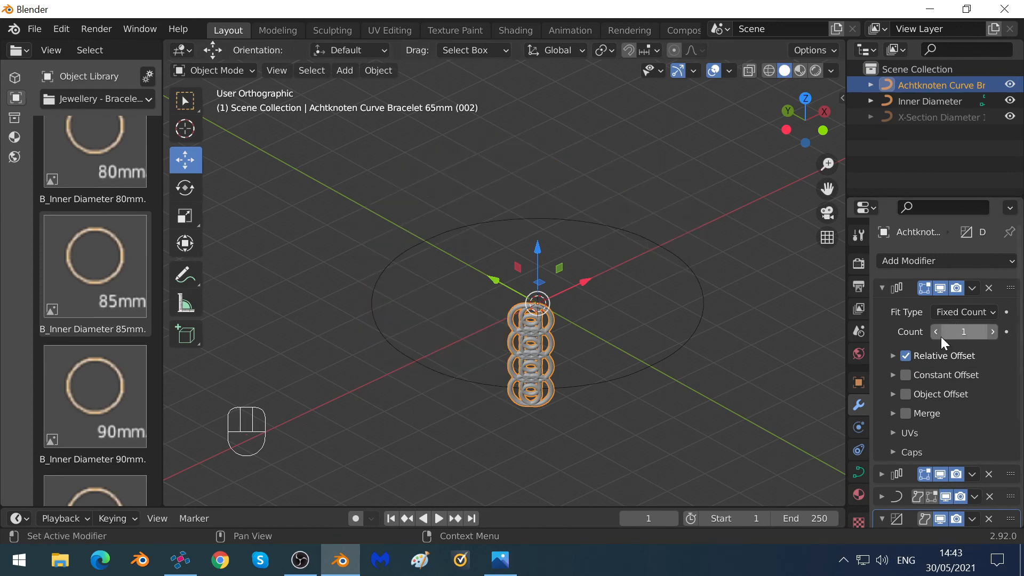
- Set the second Array modifier's Count to 1 and check the single element's face count in the Decimate modifier
{"action": "scroll", "coordinate": [941, 337], "scroll_direction": "down", "scroll_amount": 4}
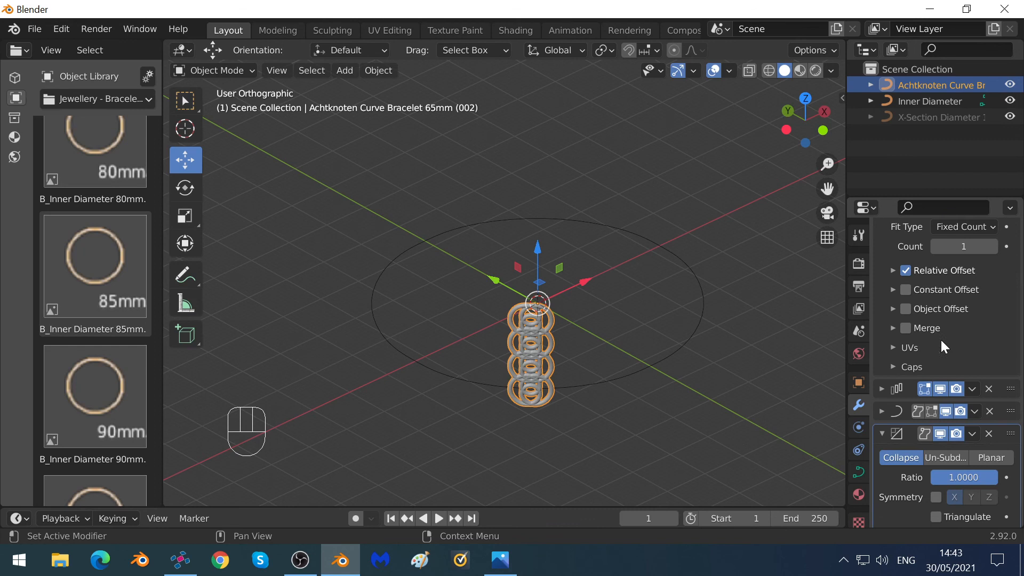
{"action": "left_click", "coordinate": [881, 388]}
{"action": "left_click", "coordinate": [960, 432]}
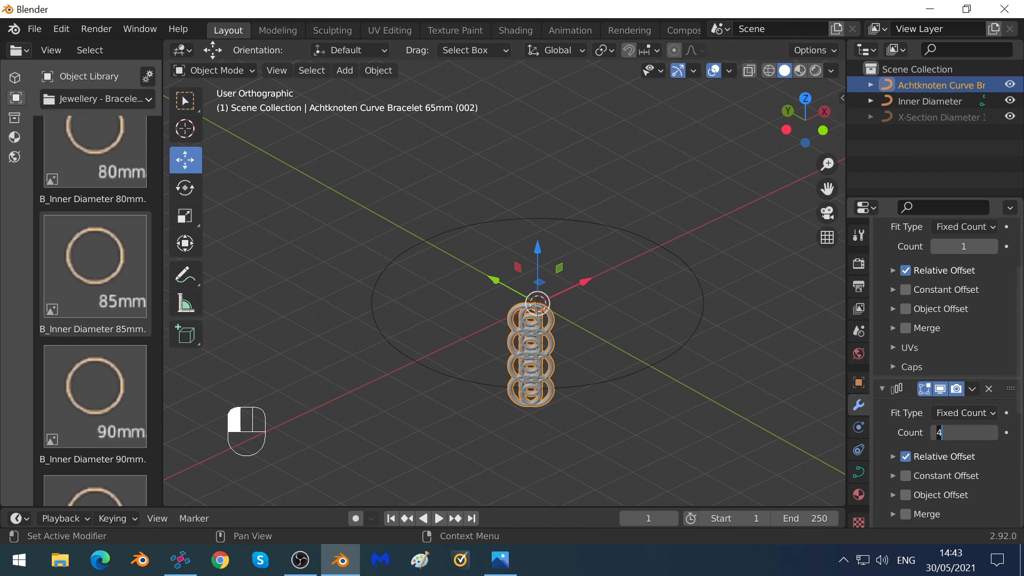
{"action": "type", "text": "1"}
{"action": "key", "text": "Return"}
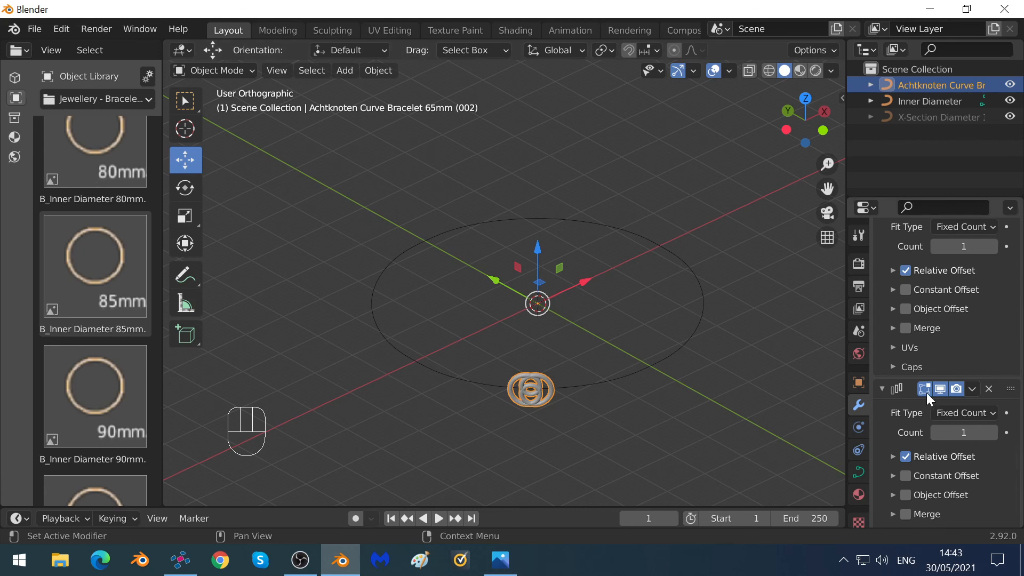
{"action": "scroll", "coordinate": [924, 387], "scroll_direction": "down", "scroll_amount": 9}
{"action": "scroll", "coordinate": [924, 386], "scroll_direction": "down", "scroll_amount": 2}
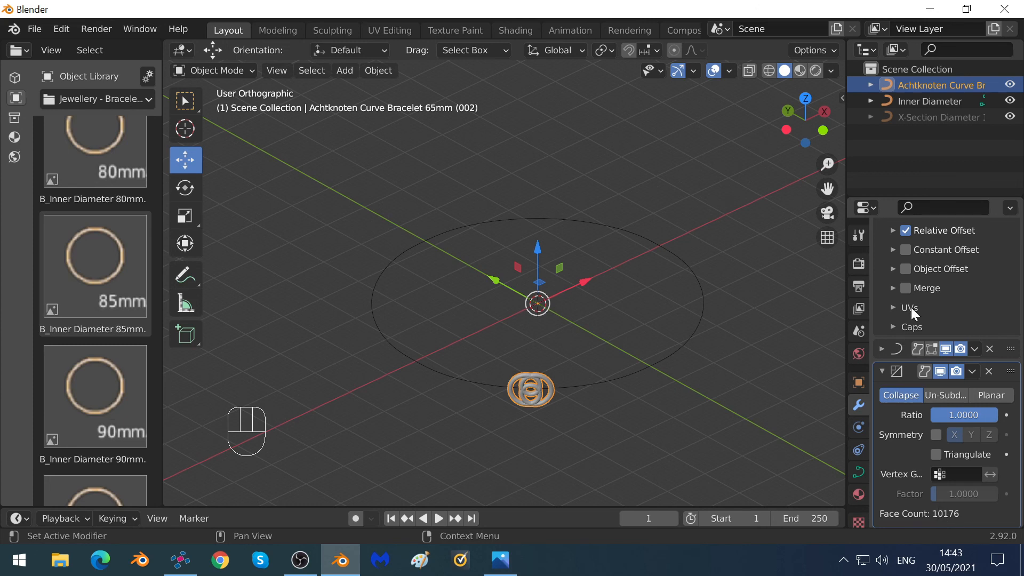
- Set the second Array modifier's Count back to 4 rows
{"action": "scroll", "coordinate": [908, 301], "scroll_direction": "up", "scroll_amount": 3}
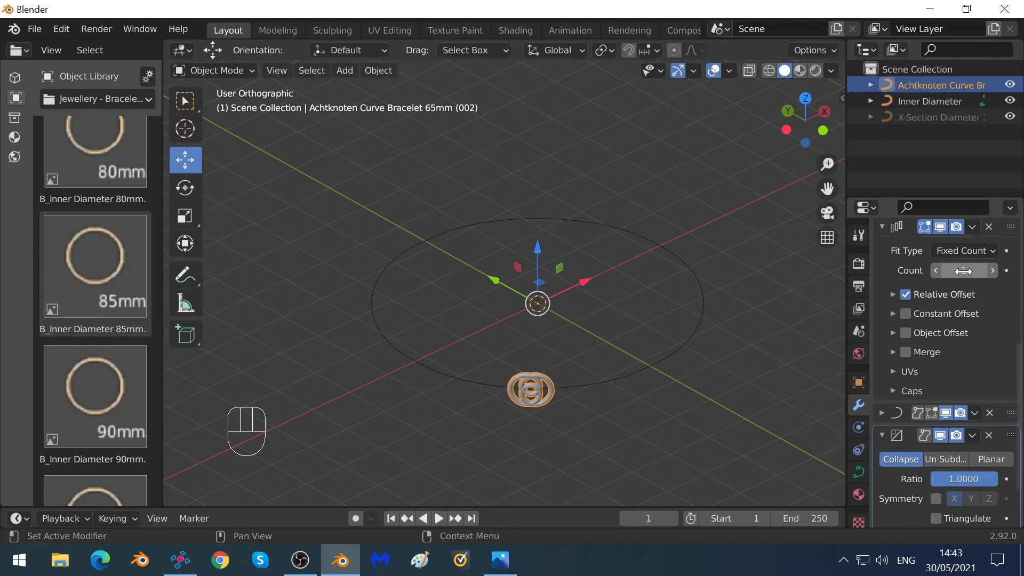
{"action": "left_click", "coordinate": [941, 267]}
{"action": "type", "text": "4"}
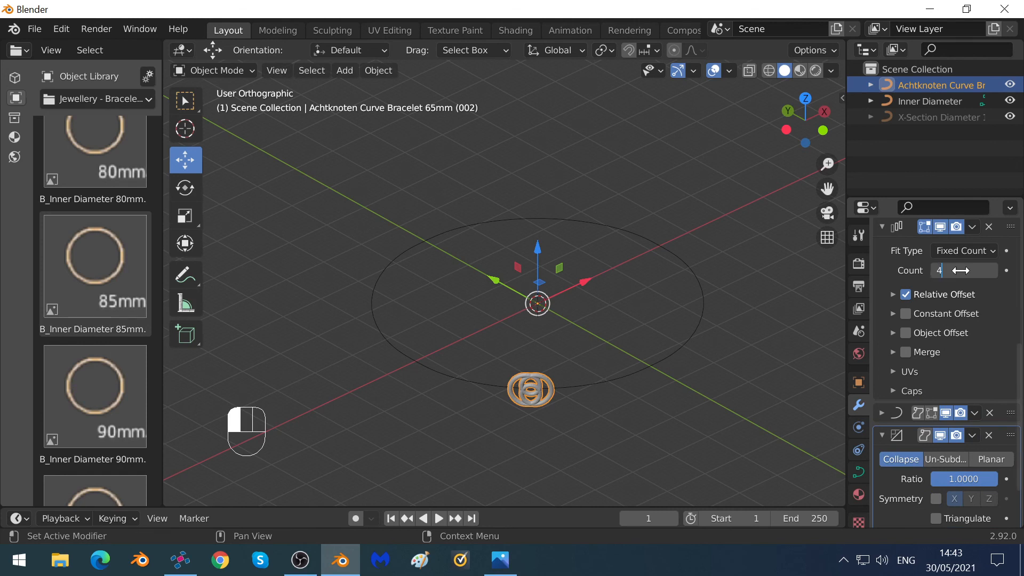
{"action": "key", "text": "Return"}
- Set the first Array modifier's Count to 24 and raise it to 25 to fill the bracelet's circumference
{"action": "scroll", "coordinate": [961, 270], "scroll_direction": "up", "scroll_amount": 1}
{"action": "scroll", "coordinate": [961, 270], "scroll_direction": "up", "scroll_amount": 10}
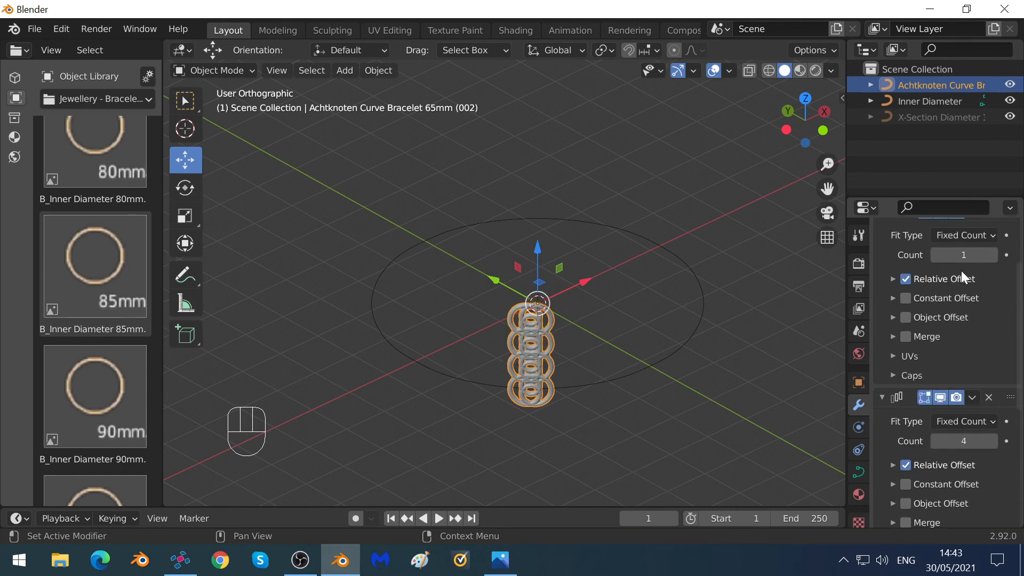
{"action": "left_click", "coordinate": [964, 331]}
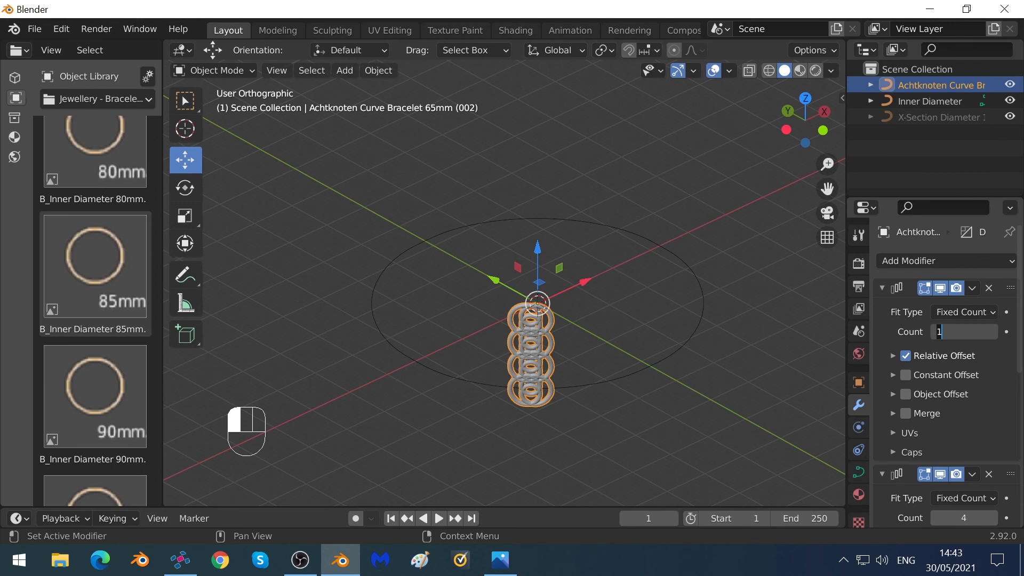
{"action": "type", "text": "24"}
{"action": "key", "text": "Return"}
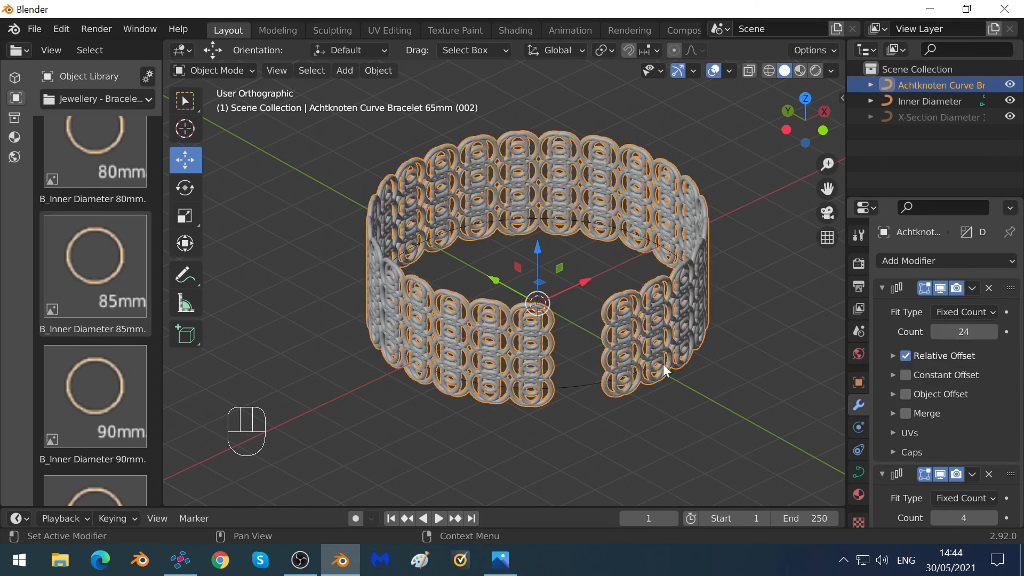
{"action": "left_click", "coordinate": [991, 332]}
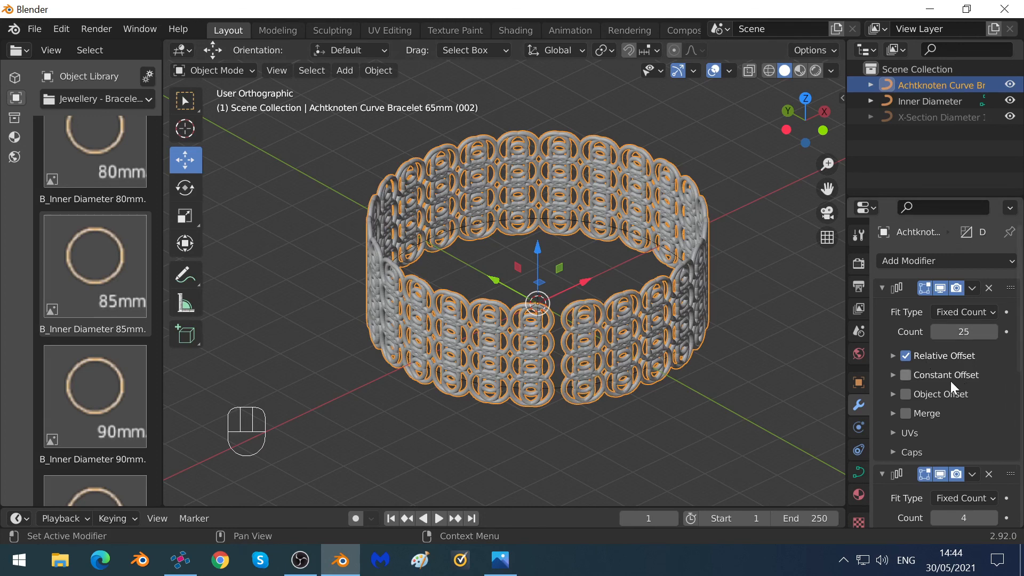
- Check the full bracelet's face count and remove the Decimate modifier
{"action": "scroll", "coordinate": [951, 381], "scroll_direction": "down", "scroll_amount": 5}
{"action": "scroll", "coordinate": [950, 381], "scroll_direction": "down", "scroll_amount": 5}
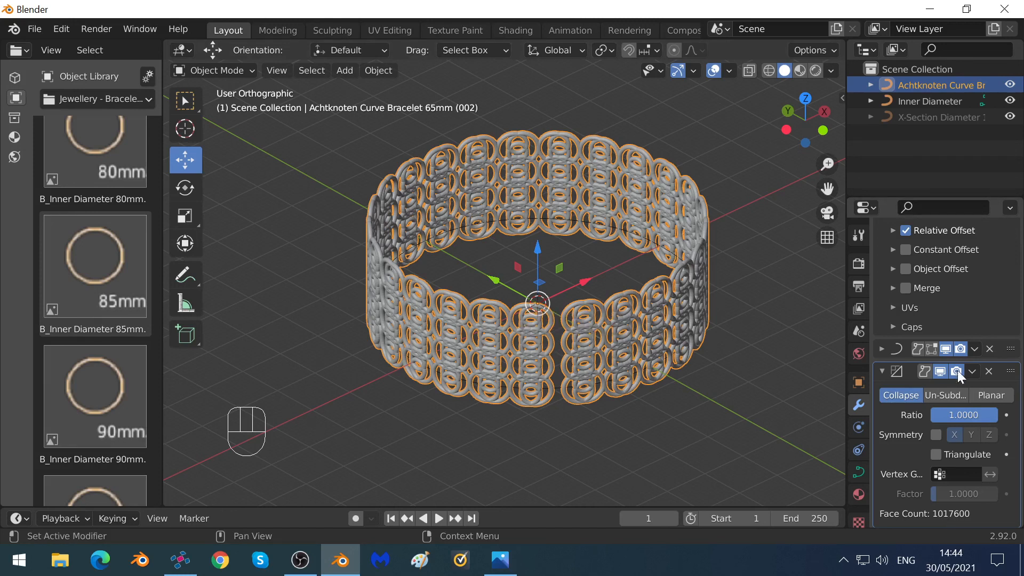
{"action": "left_click", "coordinate": [991, 370]}
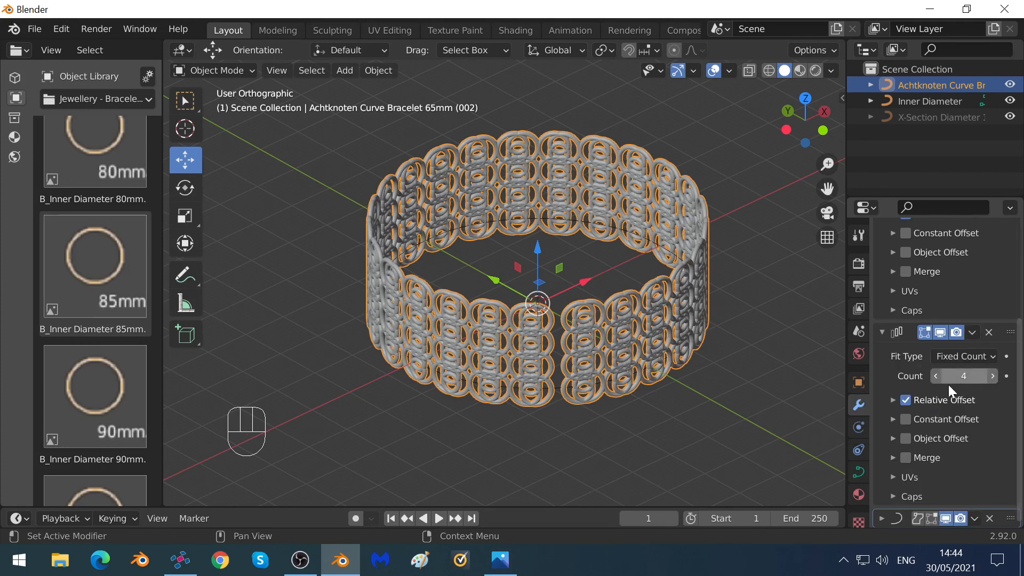
- Reduce the bracelet to a single row by setting the second Array modifier's Count to 1, and collapse that modifier's settings
{"action": "left_click", "coordinate": [960, 376]}
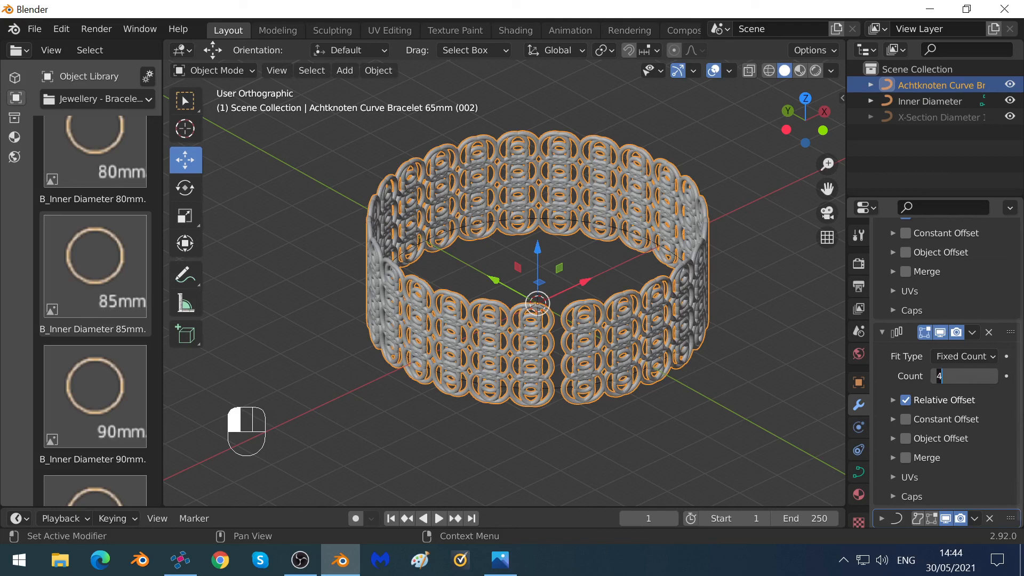
{"action": "key", "text": "BackSpace"}
{"action": "type", "text": "1"}
{"action": "key", "text": "Return"}
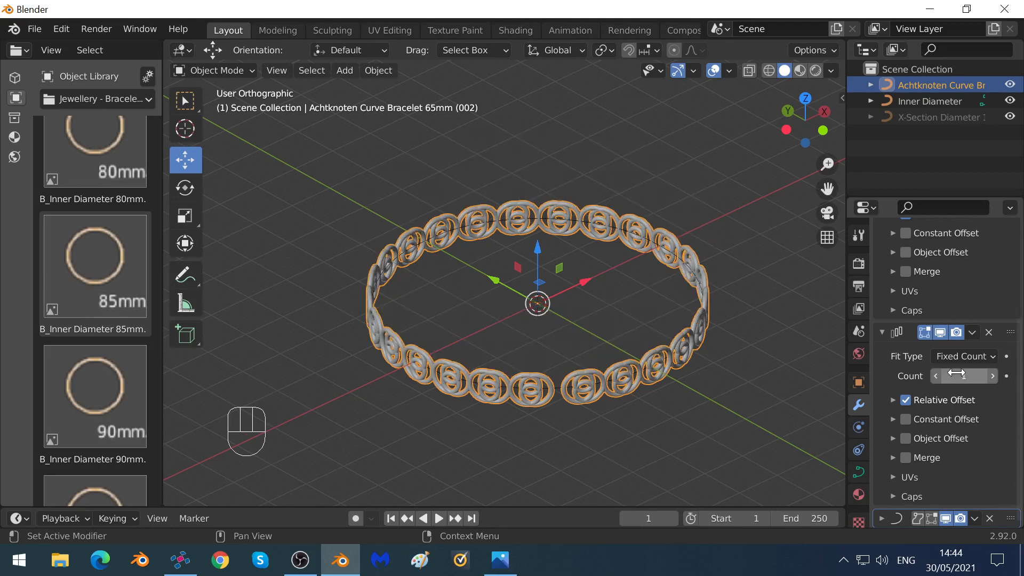
{"action": "left_click", "coordinate": [884, 332]}
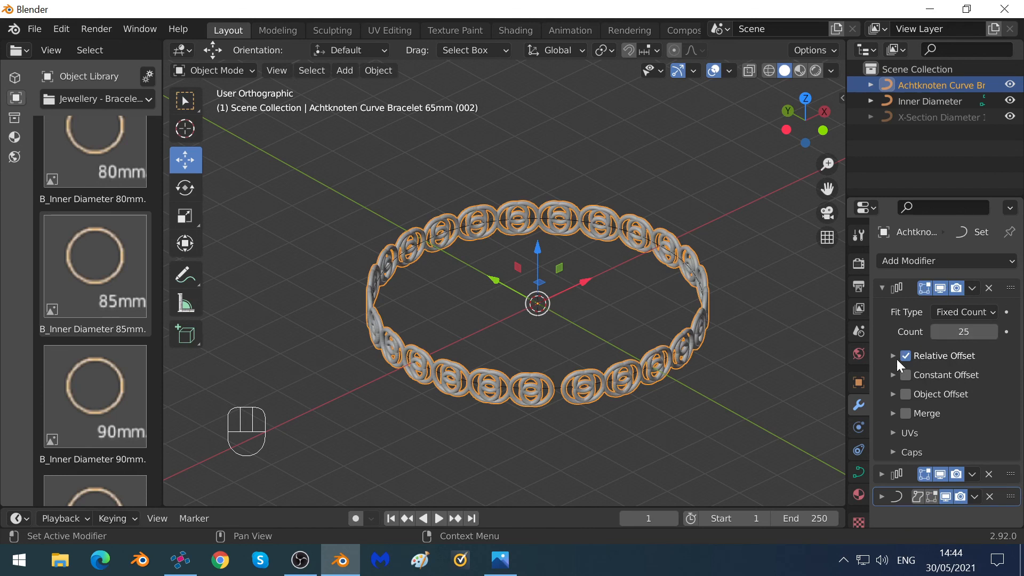
- Try tighter knot spacing by lowering the first Array modifier's Relative Offset Factor X to 0.6, then return it to 0.9
{"action": "left_click", "coordinate": [893, 356]}
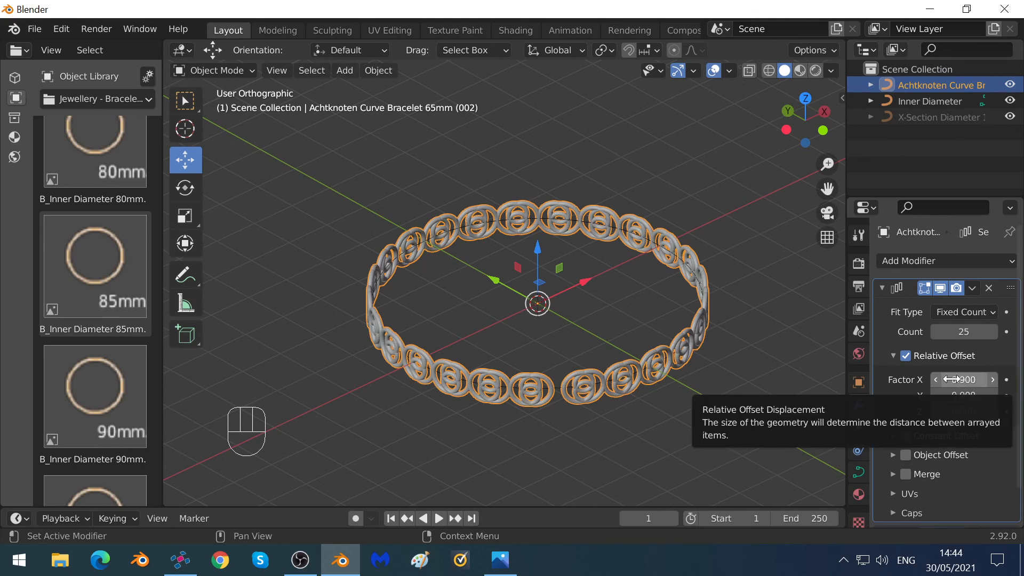
{"action": "left_click", "coordinate": [935, 379]}
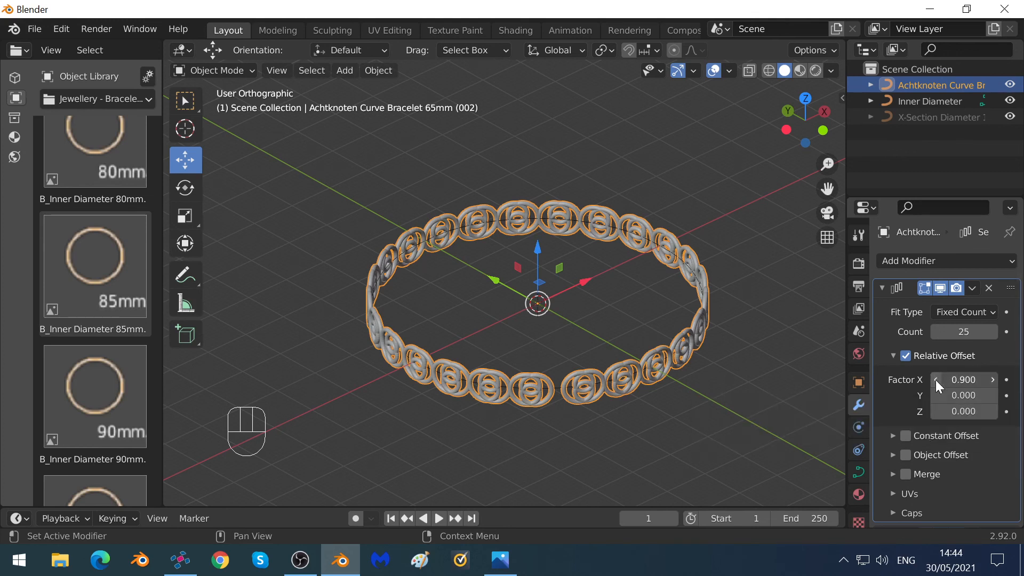
{"action": "left_click", "coordinate": [935, 380]}
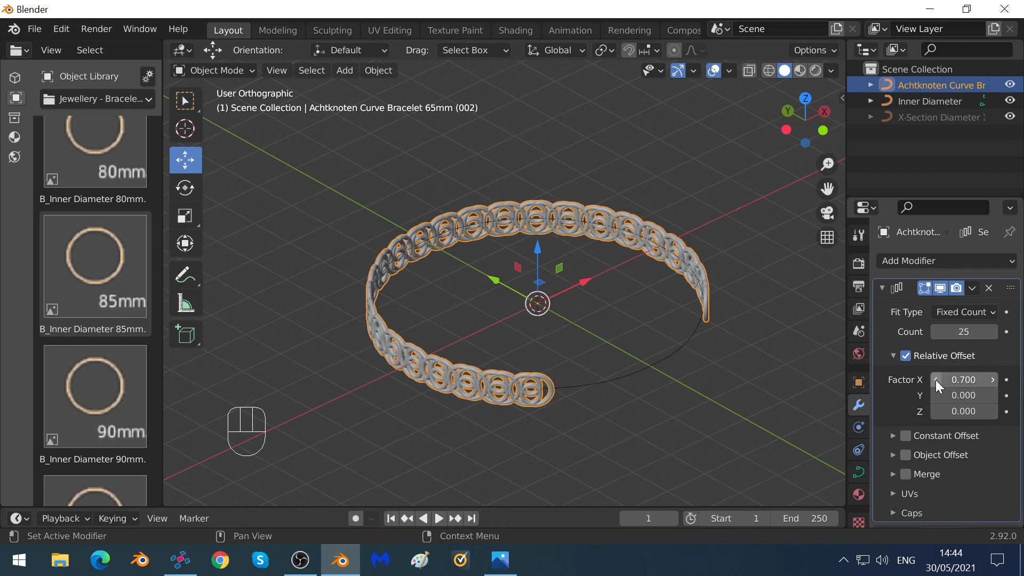
{"action": "left_click", "coordinate": [935, 380]}
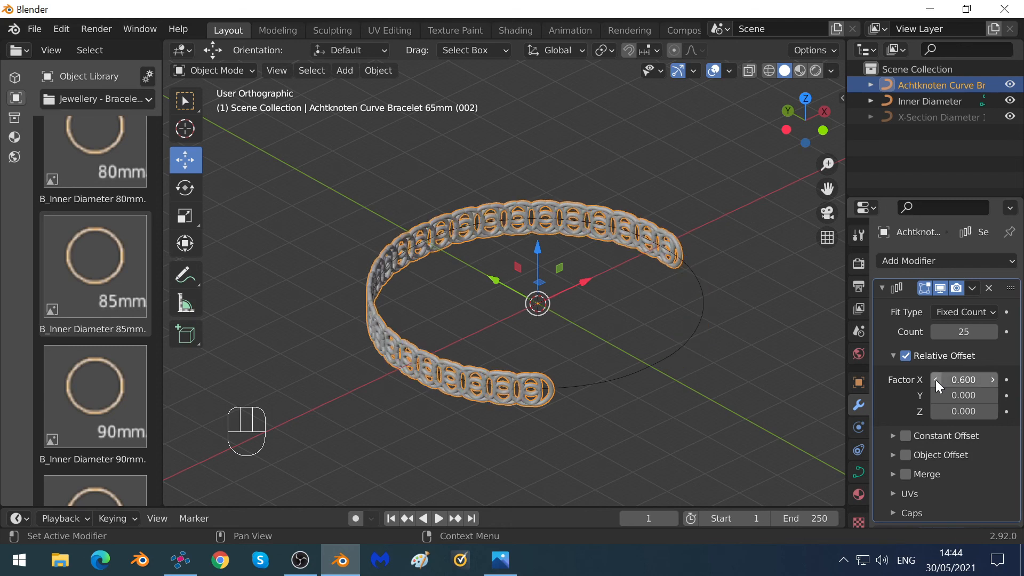
{"action": "left_click", "coordinate": [995, 380]}
{"action": "left_click", "coordinate": [995, 380]}
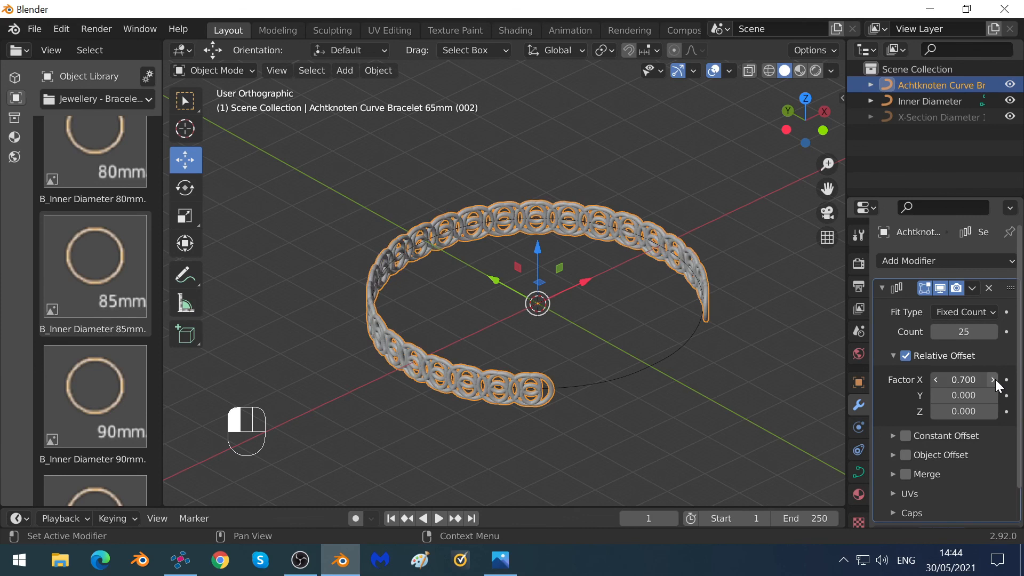
{"action": "left_click", "coordinate": [995, 379]}
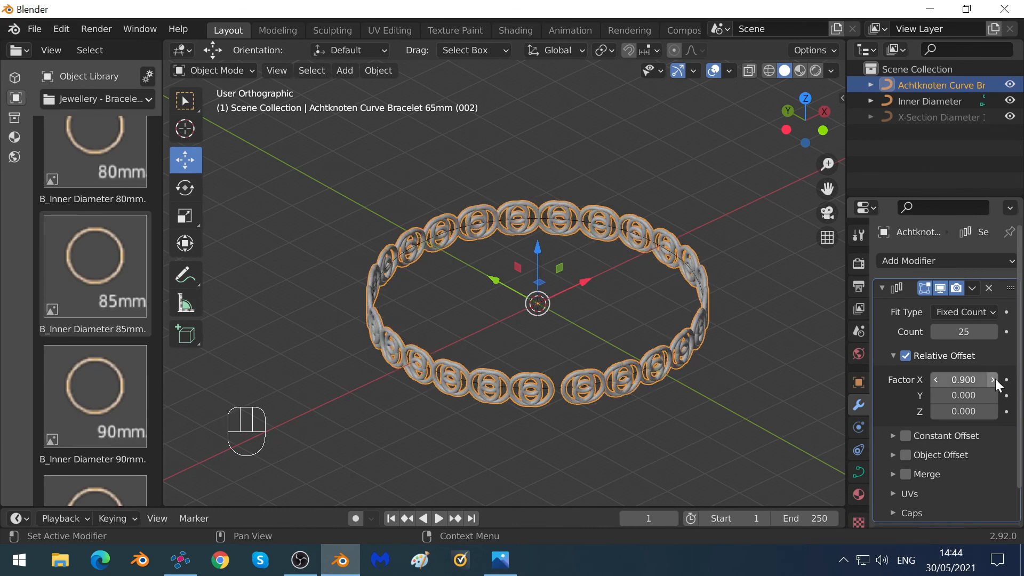
- Try wider knot spacing by raising the Relative Offset Factor X to 1.1, then lower it back to 0.9
{"action": "left_click", "coordinate": [993, 380]}
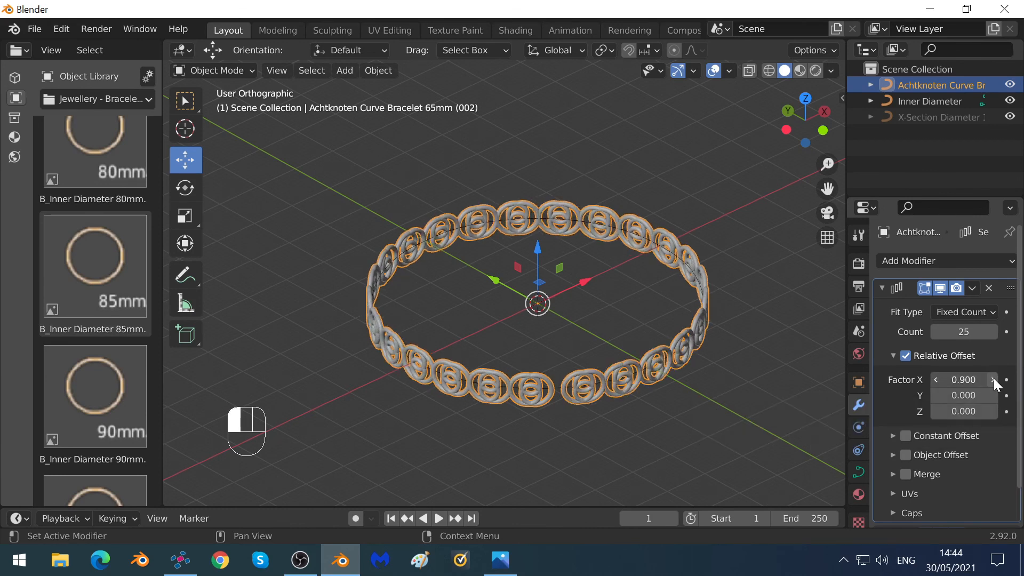
{"action": "left_click", "coordinate": [994, 380]}
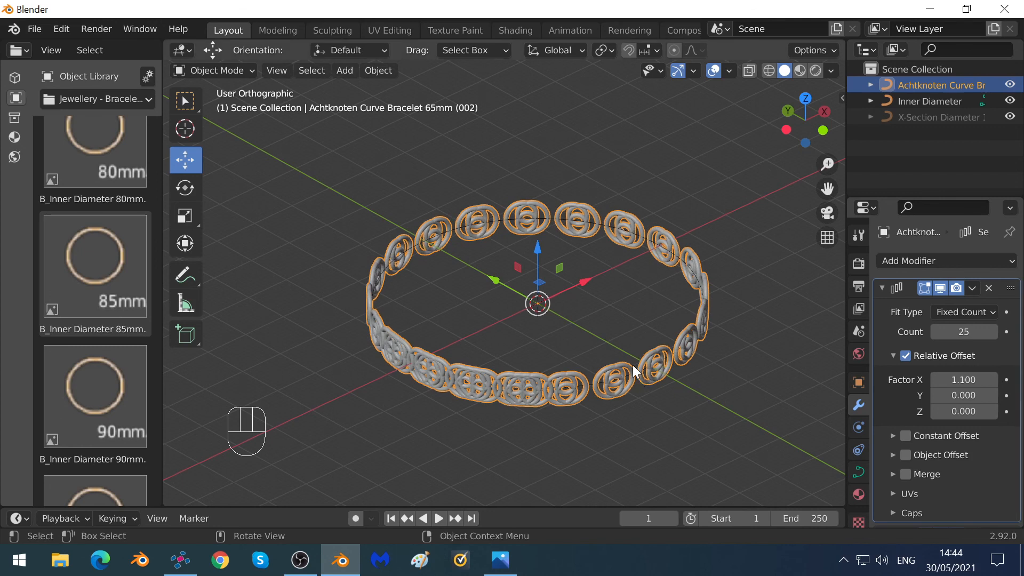
{"action": "left_click", "coordinate": [935, 379]}
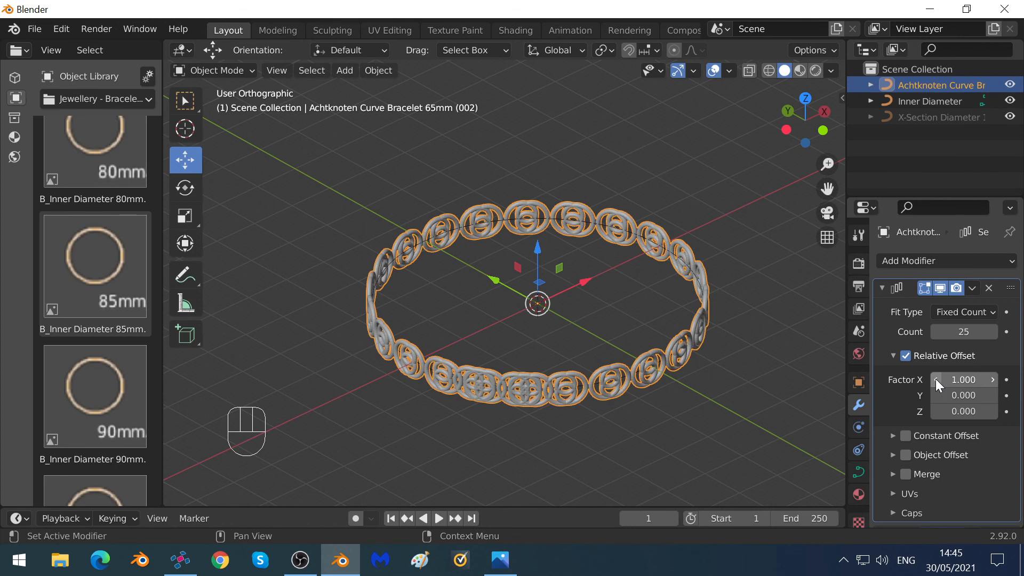
{"action": "left_click", "coordinate": [936, 379]}
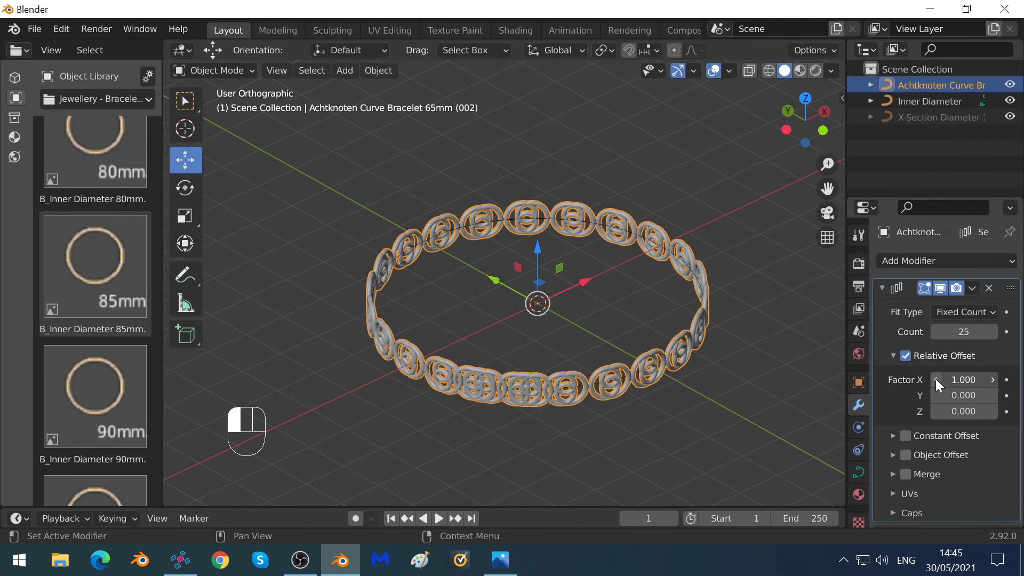
- Set the first Array modifier's Relative Offset Factor X to 0.91 and check the bracelet's closing gap
{"action": "left_click", "coordinate": [966, 380]}
{"action": "left_click", "coordinate": [966, 380]}
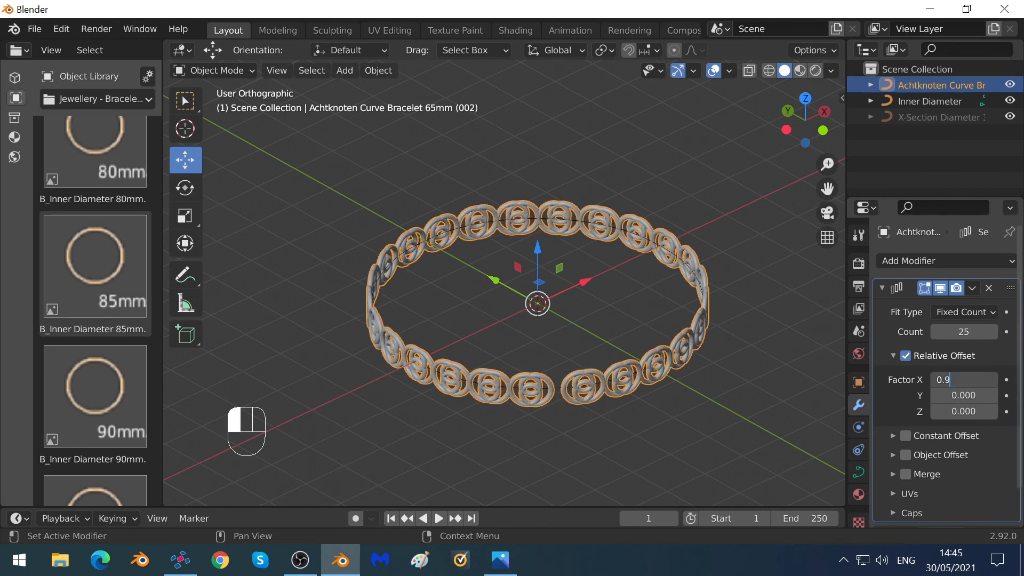
{"action": "type", "text": "1"}
{"action": "key", "text": "Return"}
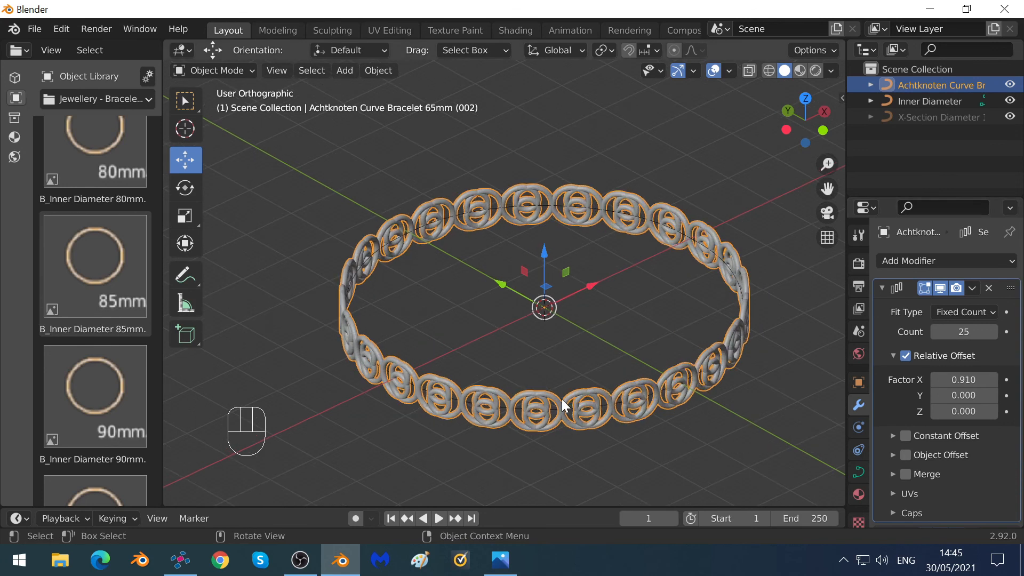
{"action": "scroll", "coordinate": [561, 399], "scroll_direction": "up", "scroll_amount": 1}
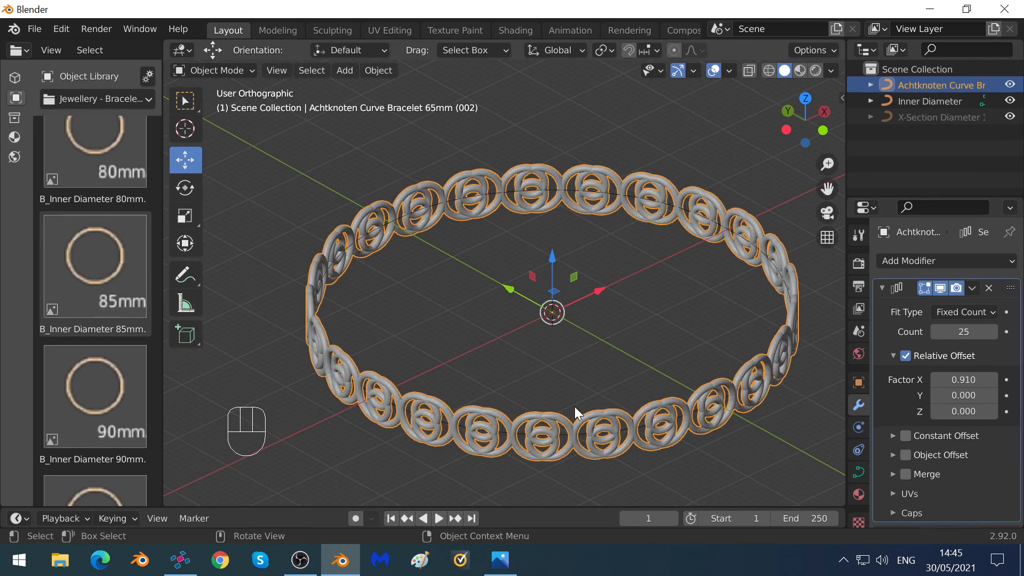
{"action": "scroll", "coordinate": [574, 407], "scroll_direction": "down", "scroll_amount": 2}
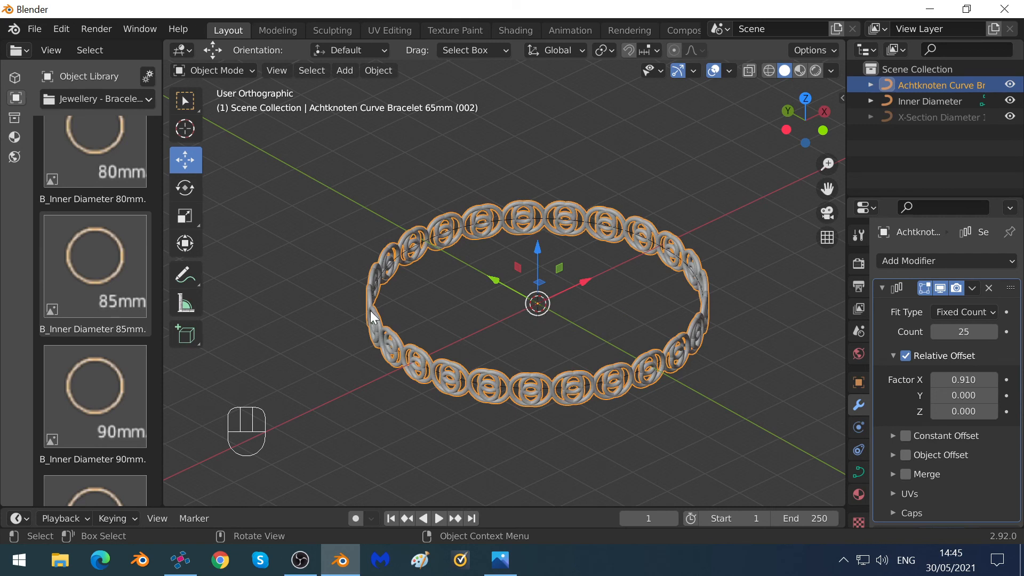
- Export the bracelet in Wavefront format to the Desktop as Bracelet.obj
{"action": "left_click", "coordinate": [32, 30]}
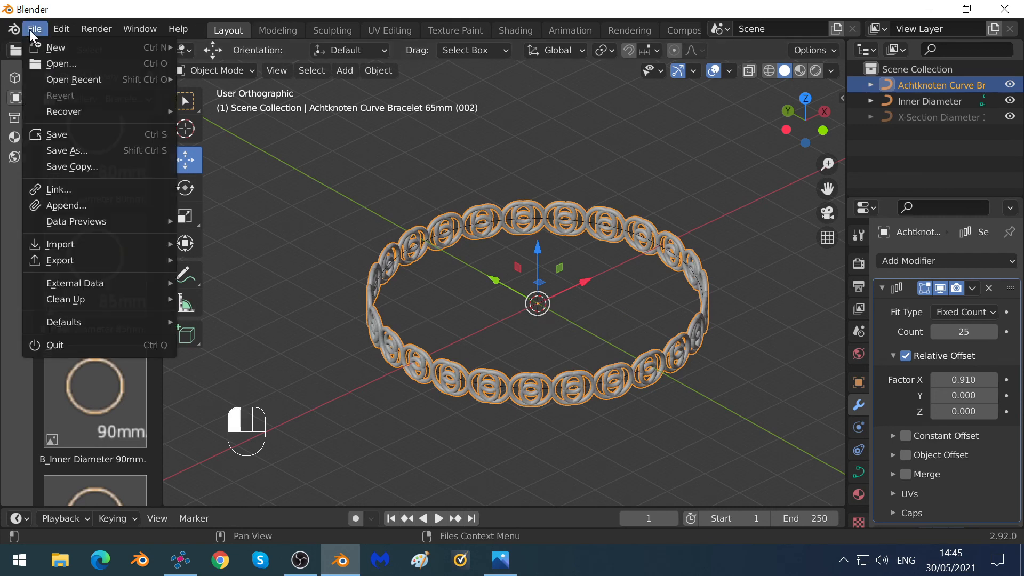
{"action": "mouse_move", "coordinate": [72, 264]}
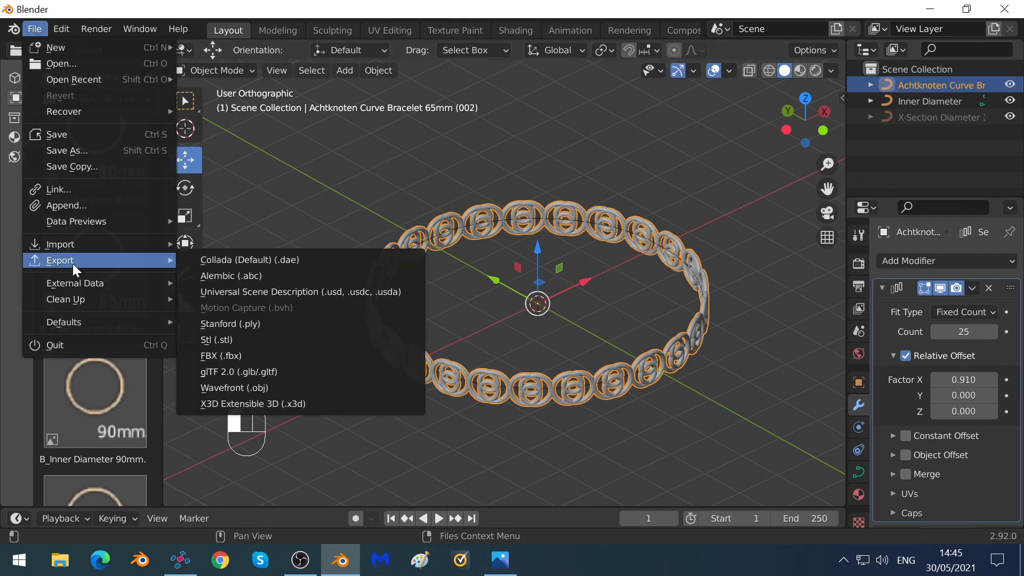
{"action": "left_click", "coordinate": [248, 384]}
{"action": "left_click", "coordinate": [140, 288]}
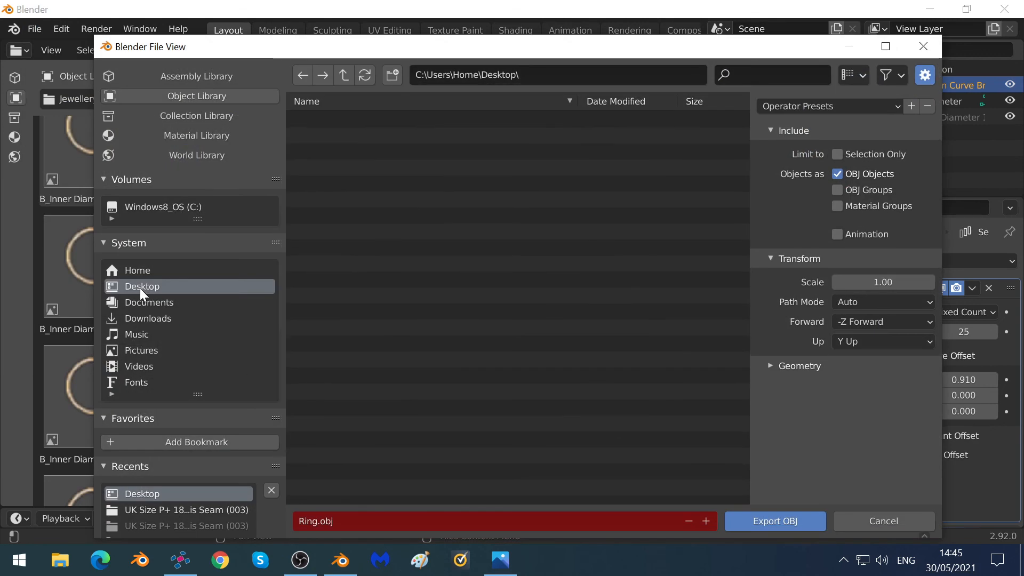
{"action": "left_click", "coordinate": [342, 521]}
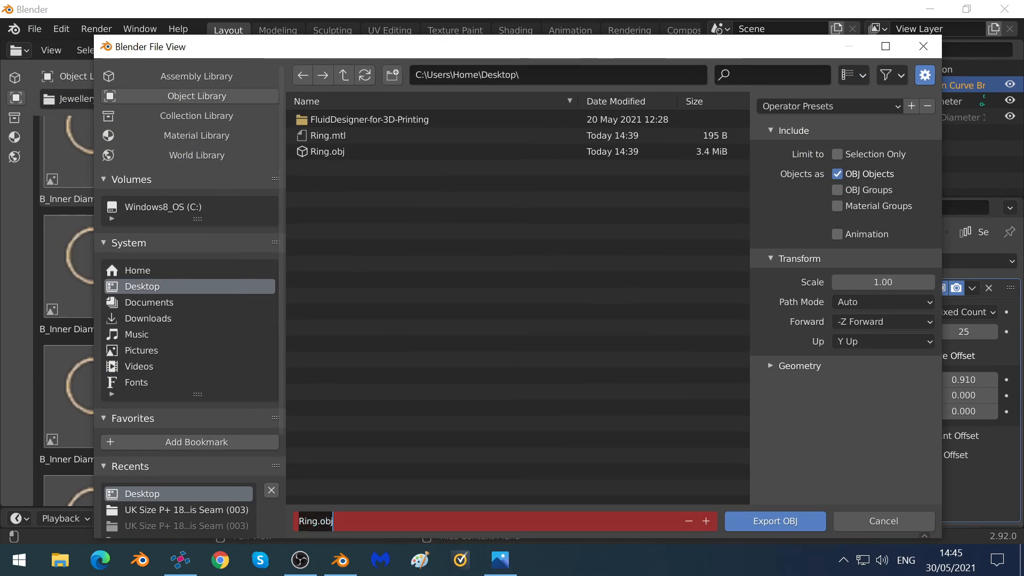
{"action": "type", "text": "Bra"}
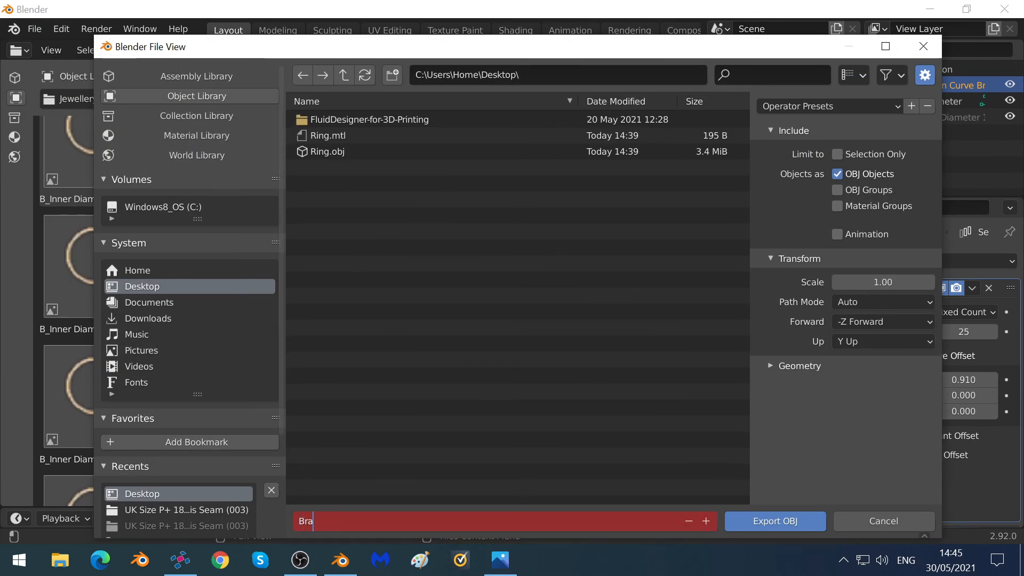
{"action": "type", "text": "celet"}
{"action": "key", "text": "Return"}
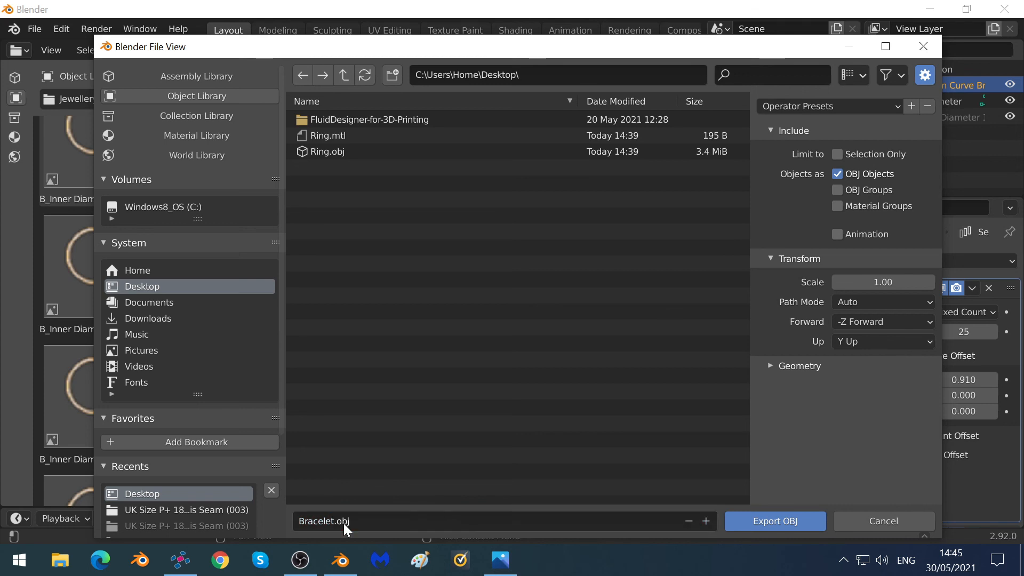
{"action": "left_click", "coordinate": [767, 519]}
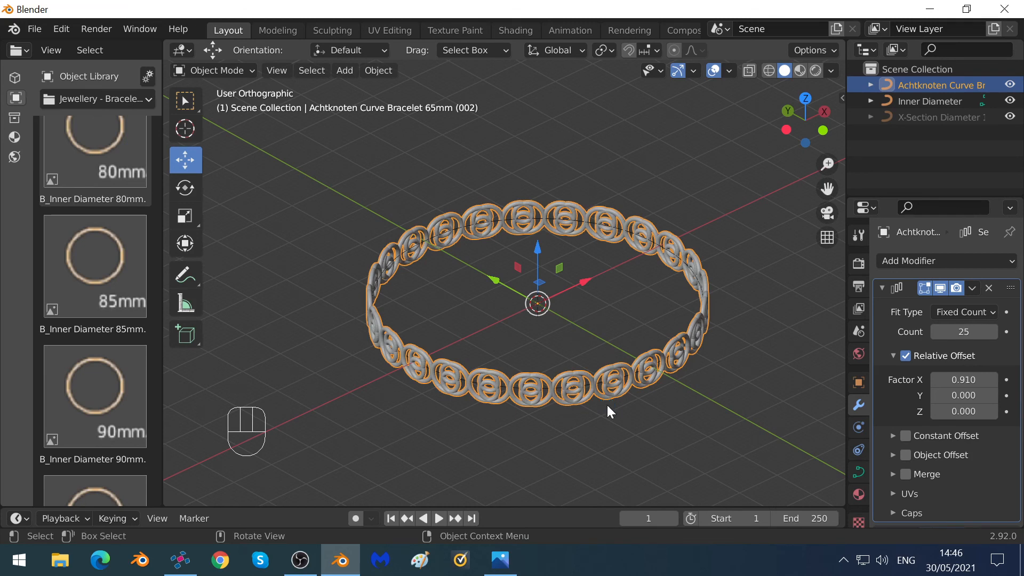
- Switch to netfabb Basic and open the Bracelet file from the Desktop, checking its file size first
{"action": "left_click", "coordinate": [181, 563]}
{"action": "left_click", "coordinate": [168, 33]}
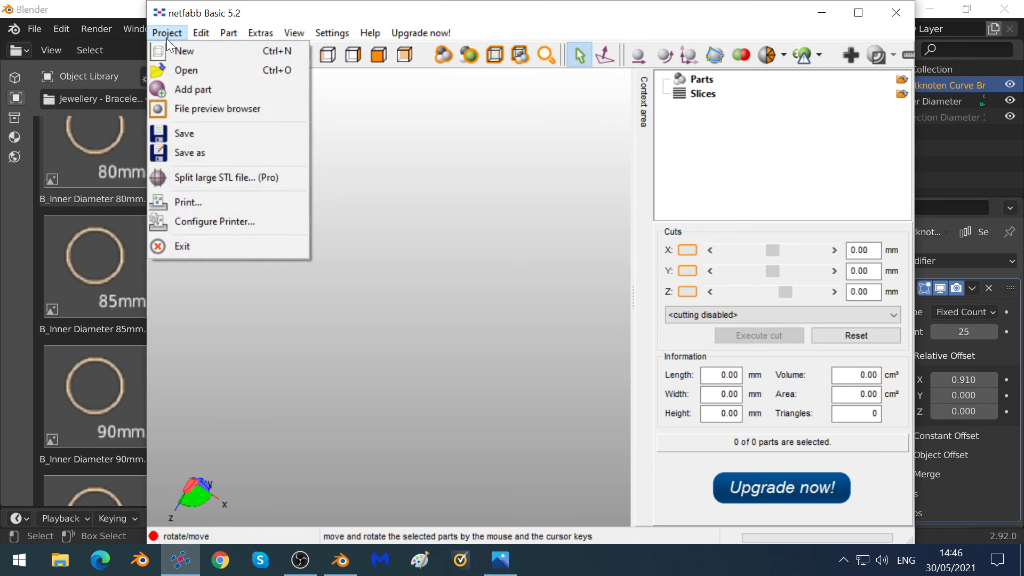
{"action": "left_click", "coordinate": [176, 70]}
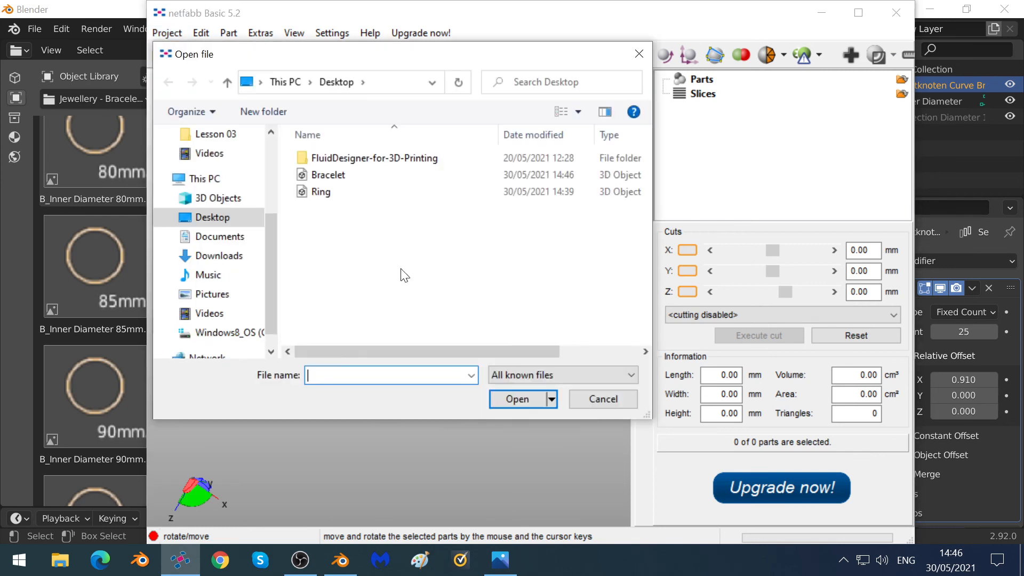
{"action": "left_click", "coordinate": [313, 174]}
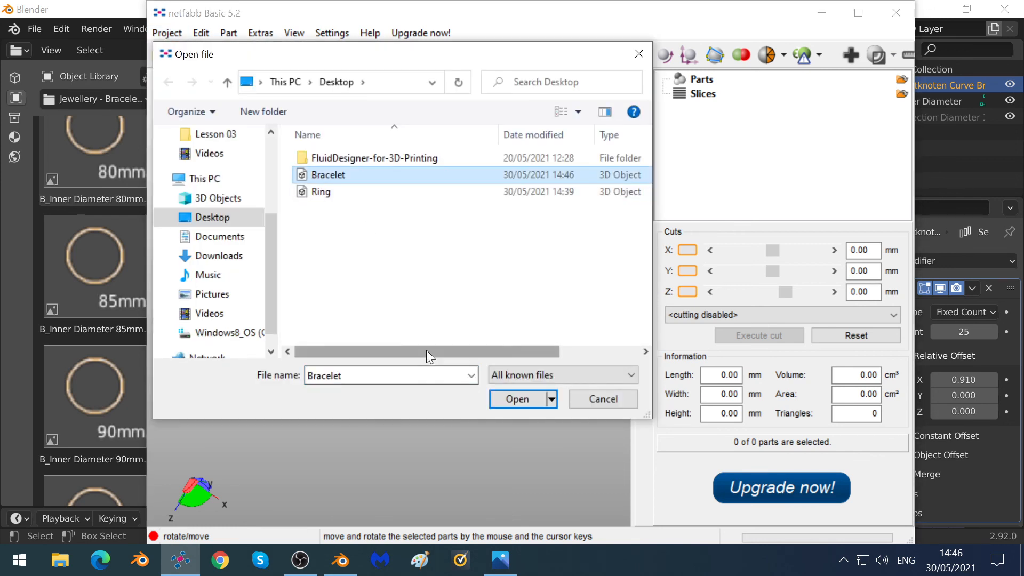
{"action": "left_click_drag", "start_coordinate": [426, 349], "coordinate": [536, 366]}
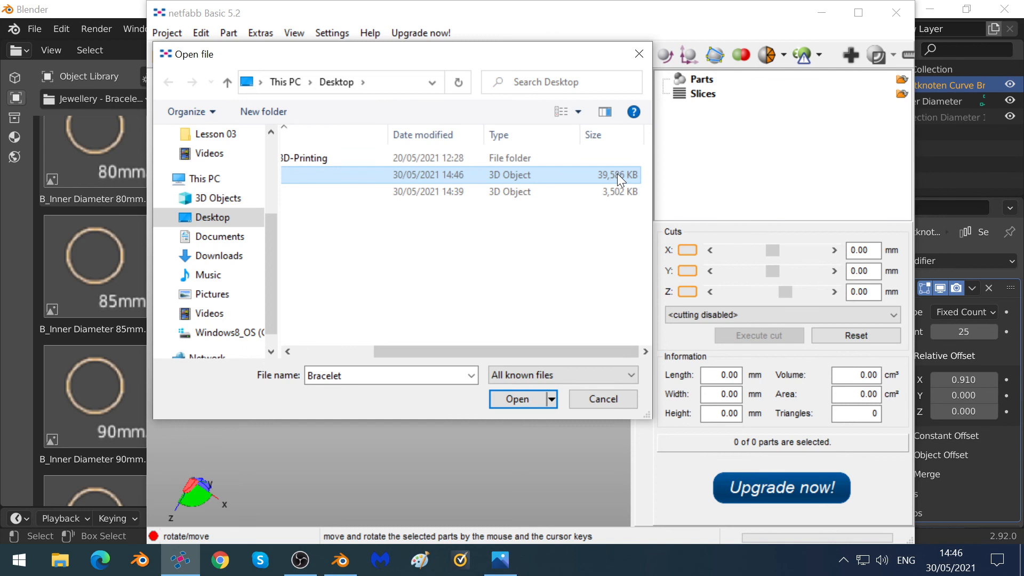
{"action": "left_click_drag", "start_coordinate": [560, 349], "coordinate": [411, 349]}
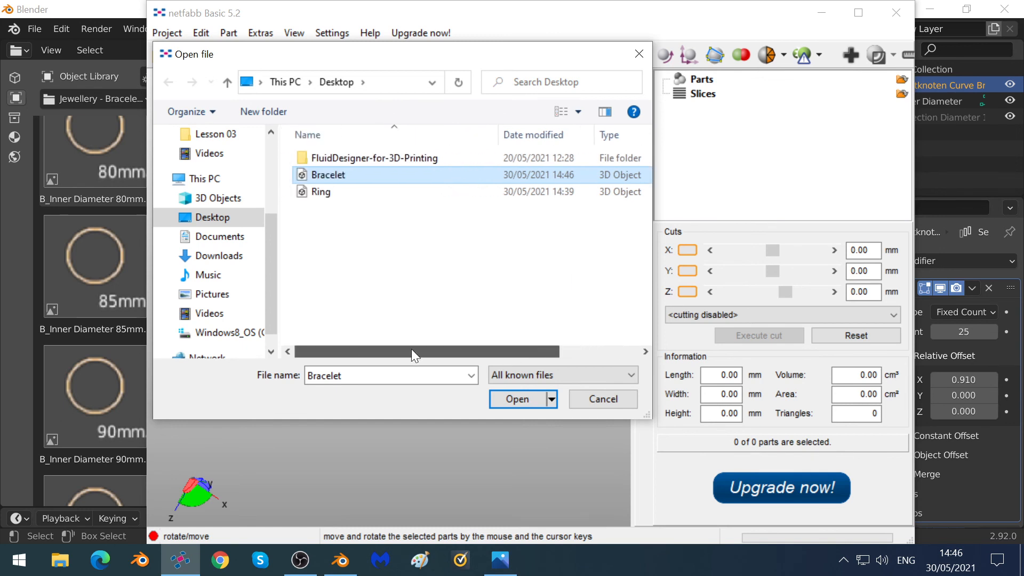
{"action": "left_click", "coordinate": [514, 399]}
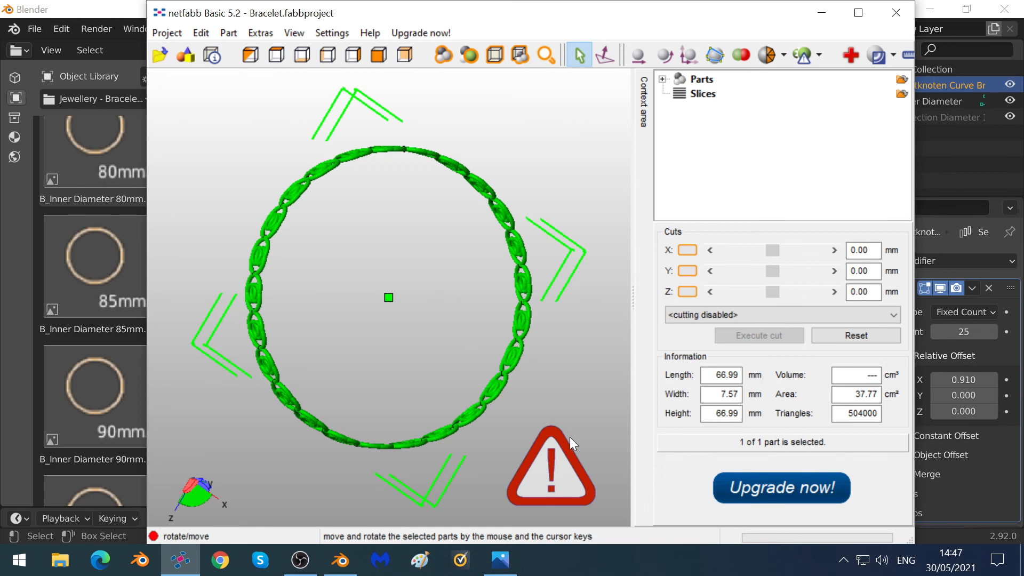
- Run the Default automatic repair on the bracelet, refreshing the statistics before and after, and apply it with the old part removed
{"action": "left_click", "coordinate": [861, 53]}
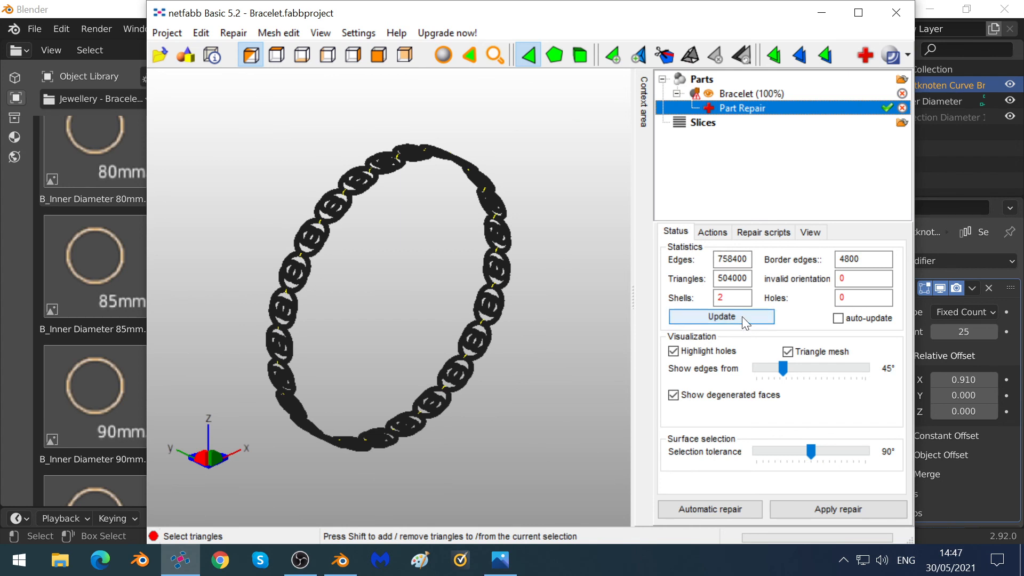
{"action": "left_click", "coordinate": [721, 318]}
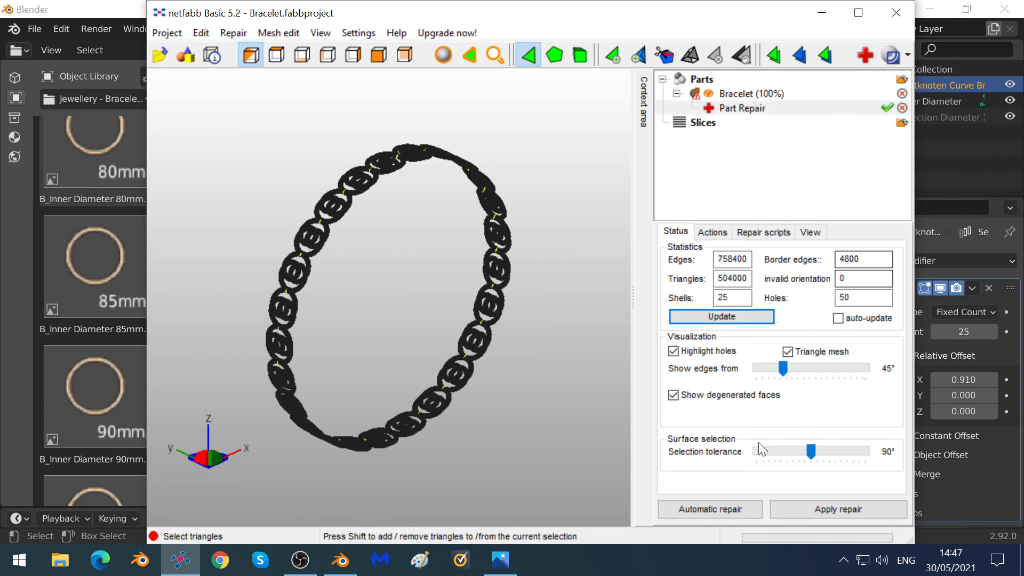
{"action": "left_click", "coordinate": [699, 510]}
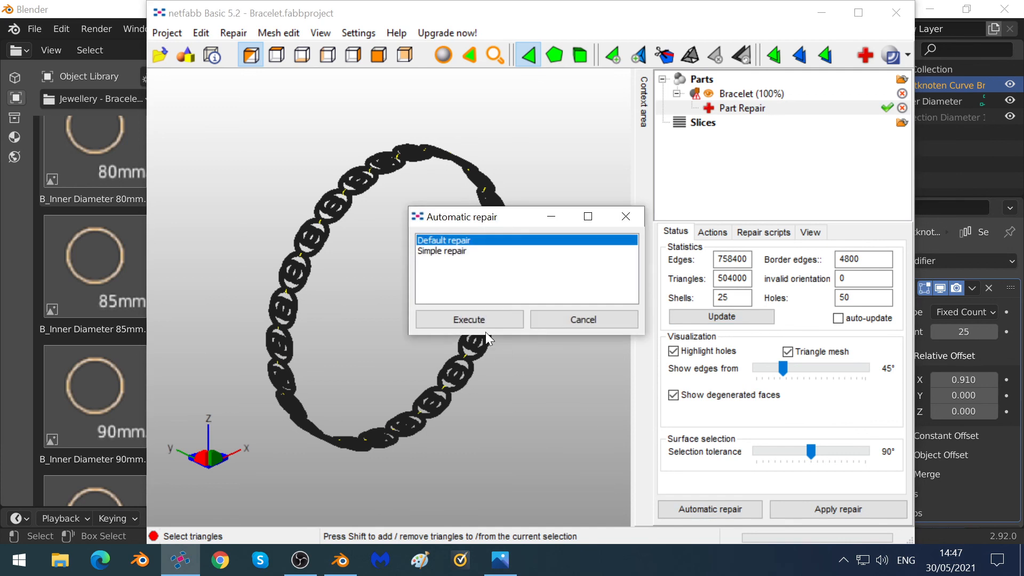
{"action": "left_click", "coordinate": [469, 315]}
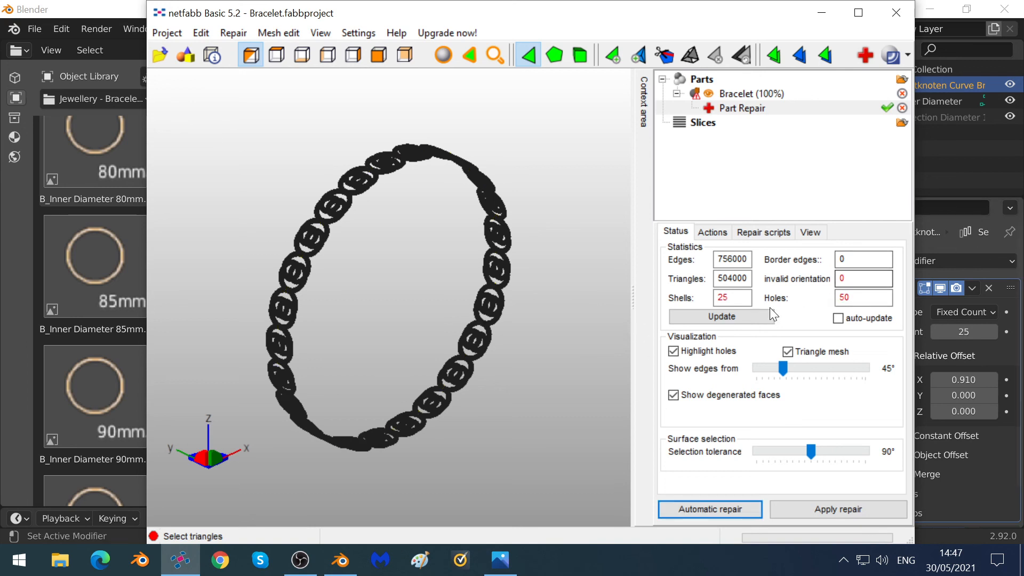
{"action": "left_click", "coordinate": [685, 315]}
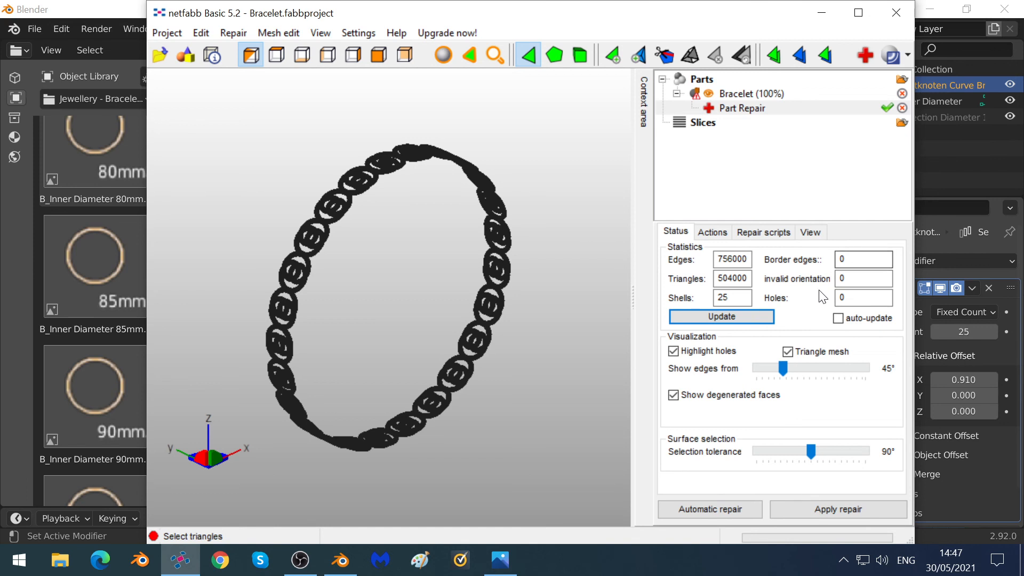
{"action": "left_click", "coordinate": [835, 512]}
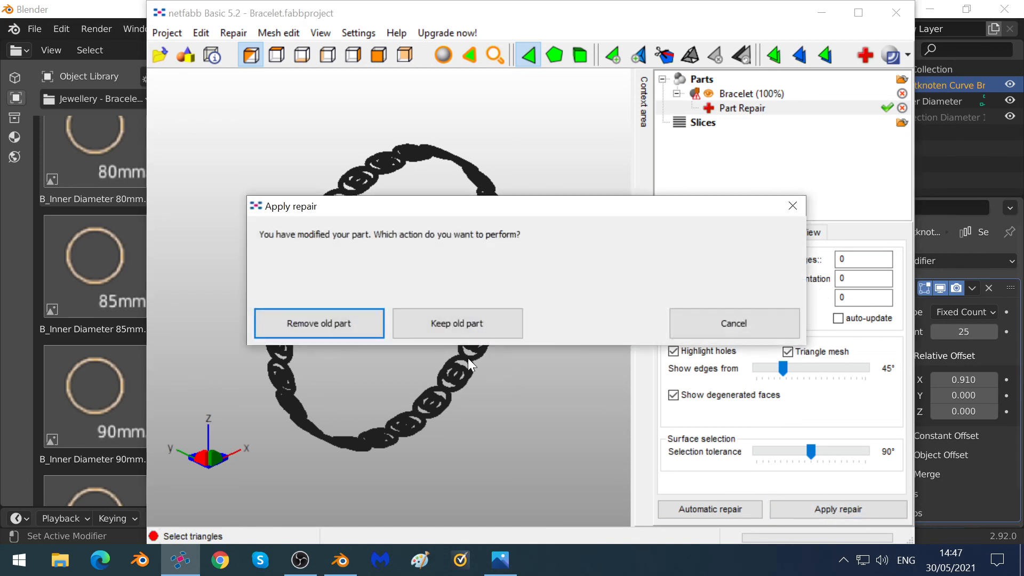
{"action": "left_click", "coordinate": [350, 324]}
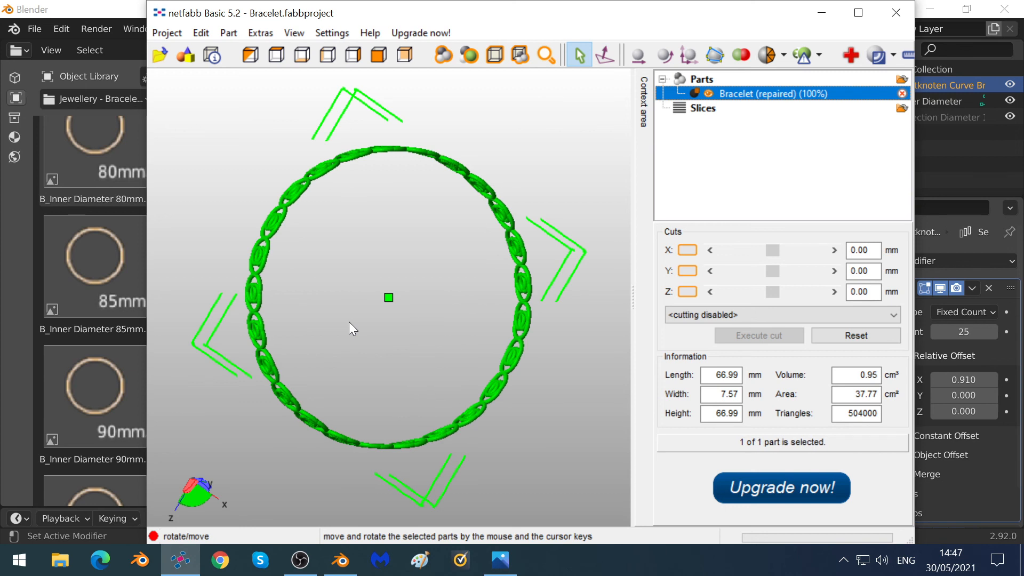
- Export the repaired bracelet as Wavefront OBJ to the Desktop, replacing Bracelet.obj, and close netfabb to return to Blender
{"action": "left_click", "coordinate": [227, 33]}
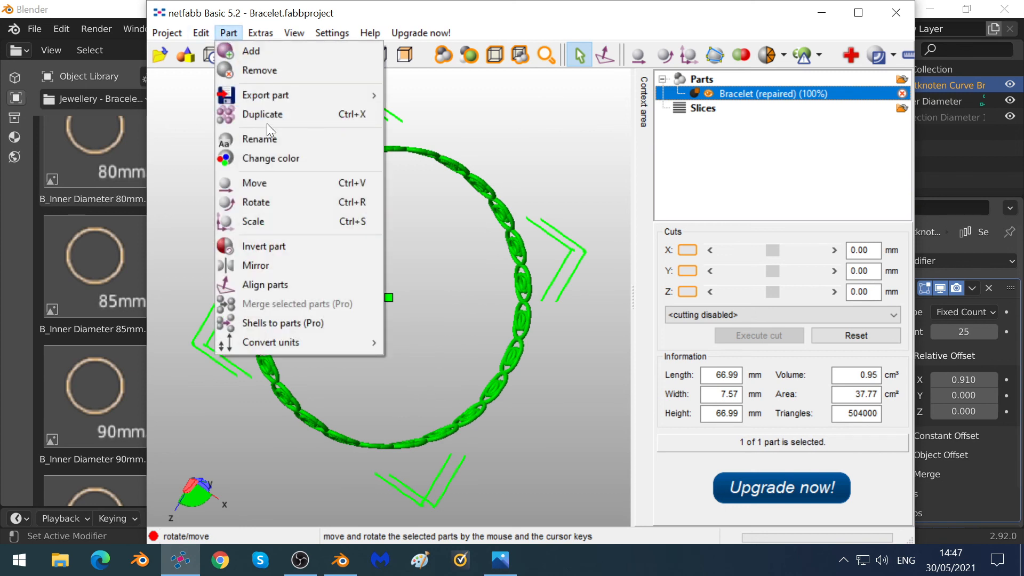
{"action": "mouse_move", "coordinate": [264, 99]}
{"action": "left_click", "coordinate": [458, 258]}
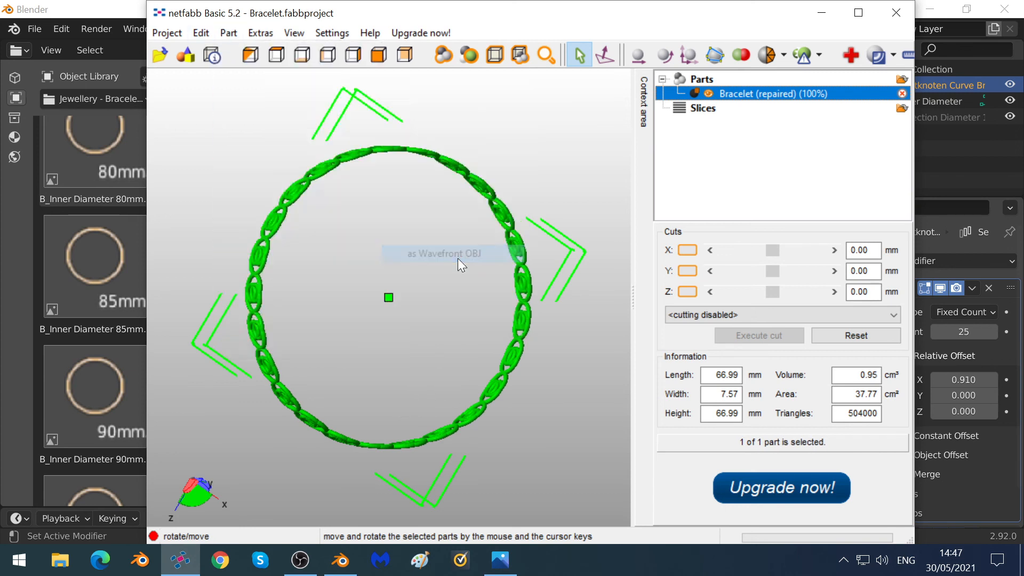
{"action": "left_click", "coordinate": [328, 175]}
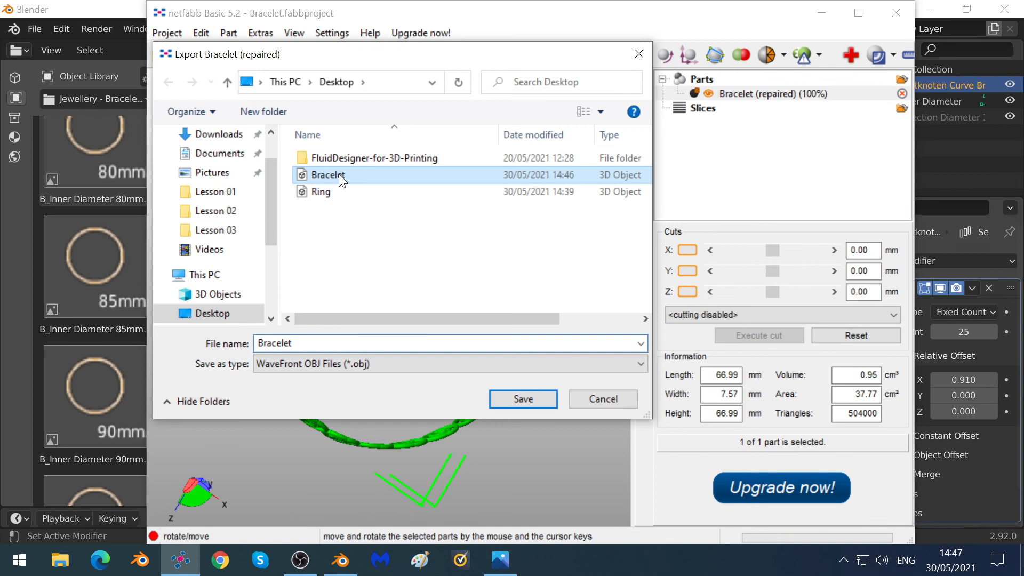
{"action": "left_click", "coordinate": [531, 395]}
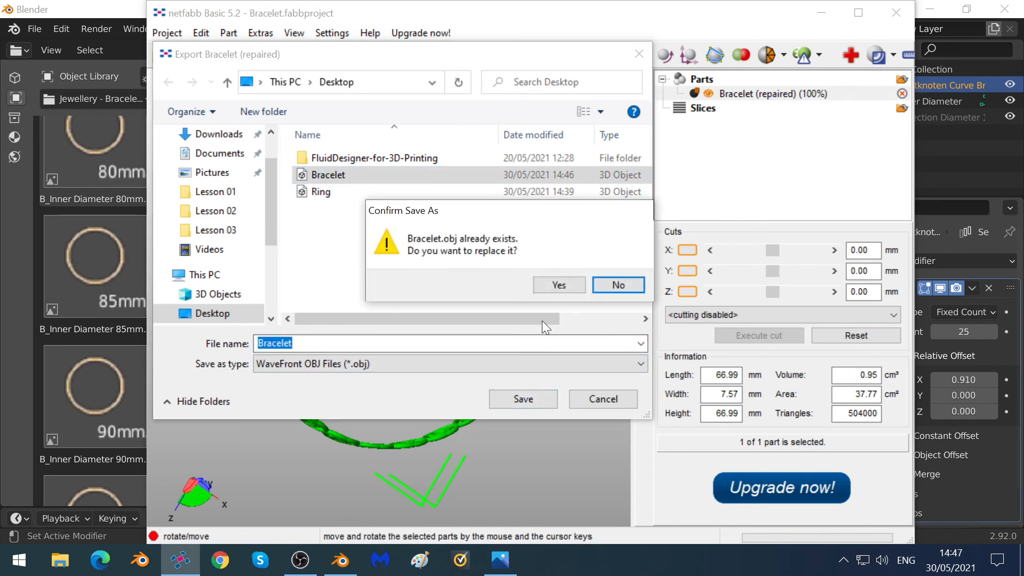
{"action": "left_click", "coordinate": [558, 284]}
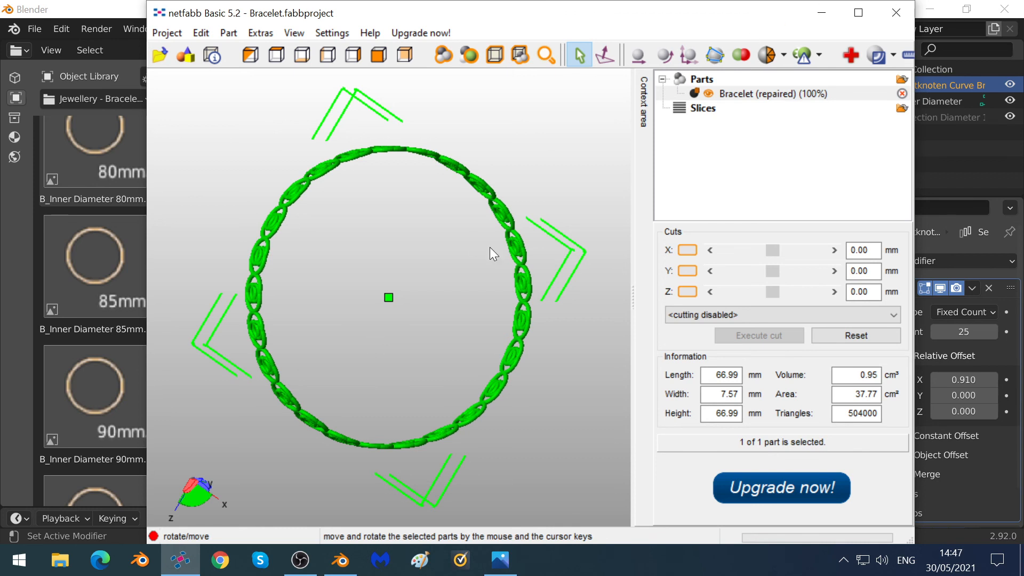
{"action": "left_click", "coordinate": [895, 16]}
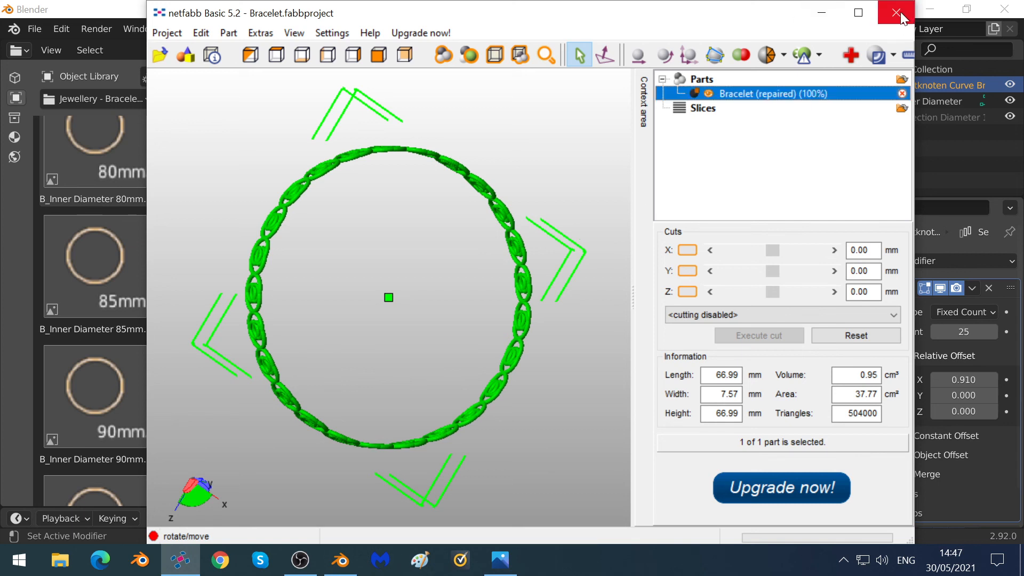
{"action": "left_click", "coordinate": [901, 16]}
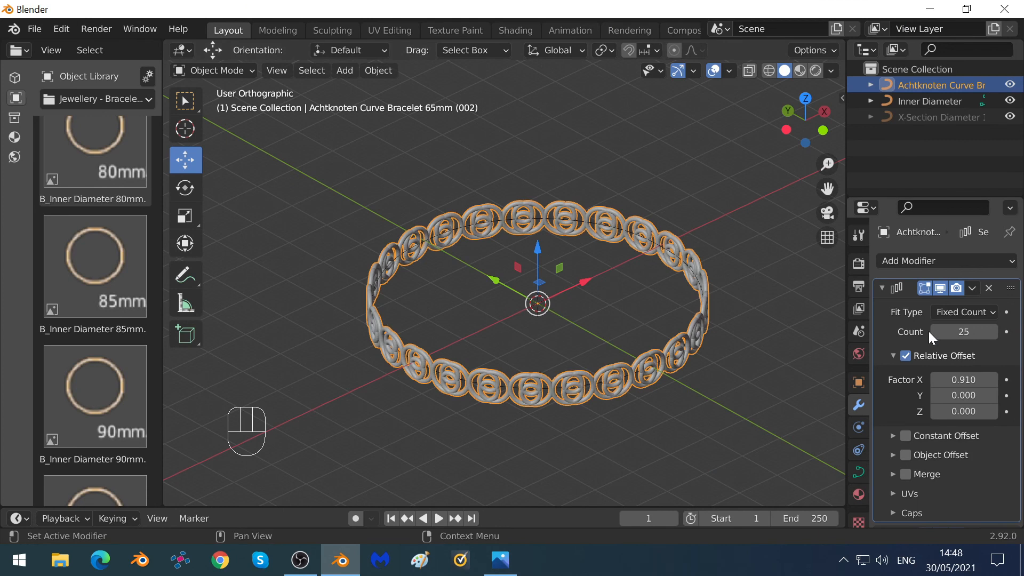
- Set the Count of the bracelet's first Array modifier to 1
{"action": "left_click", "coordinate": [959, 328]}
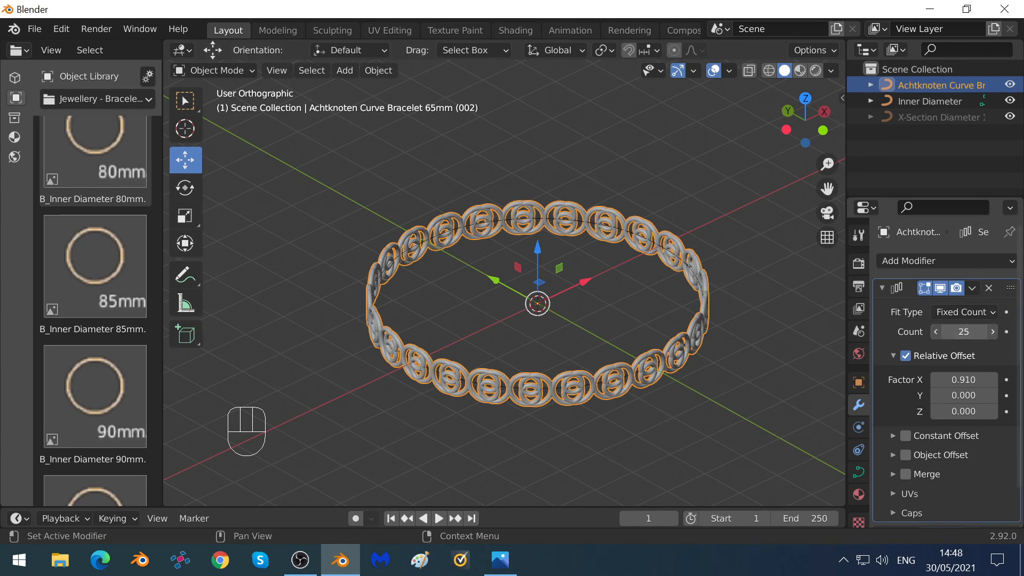
{"action": "type", "text": "1"}
{"action": "key", "text": "Return"}
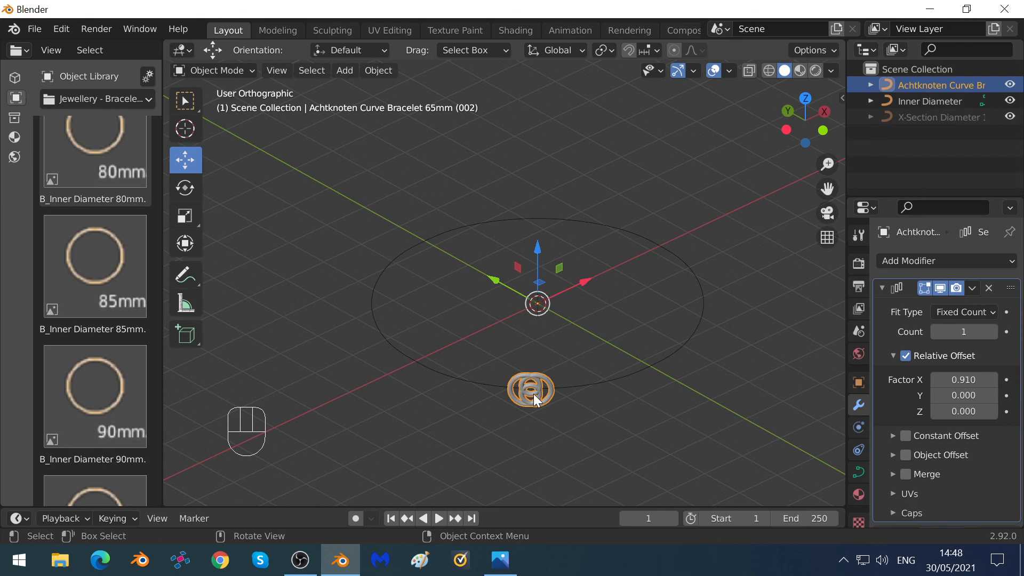
- Open the parametric patterns category of the Object Library and look through its thumbnails from the Achtknoten curves to the Celtic Knot patterns
{"action": "left_click", "coordinate": [104, 99]}
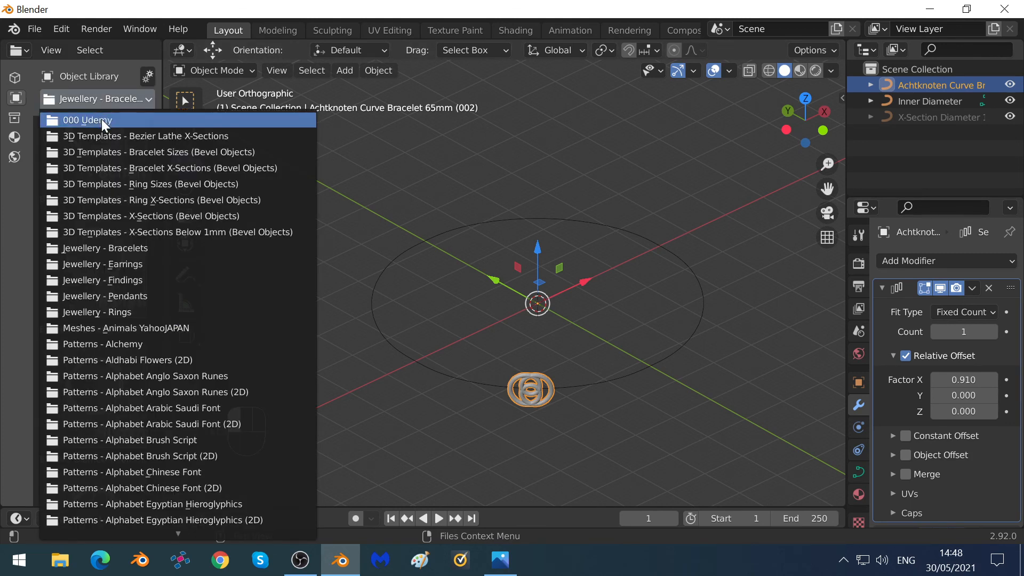
{"action": "scroll", "coordinate": [102, 118], "scroll_direction": "up", "scroll_amount": 2}
{"action": "left_click", "coordinate": [98, 299]}
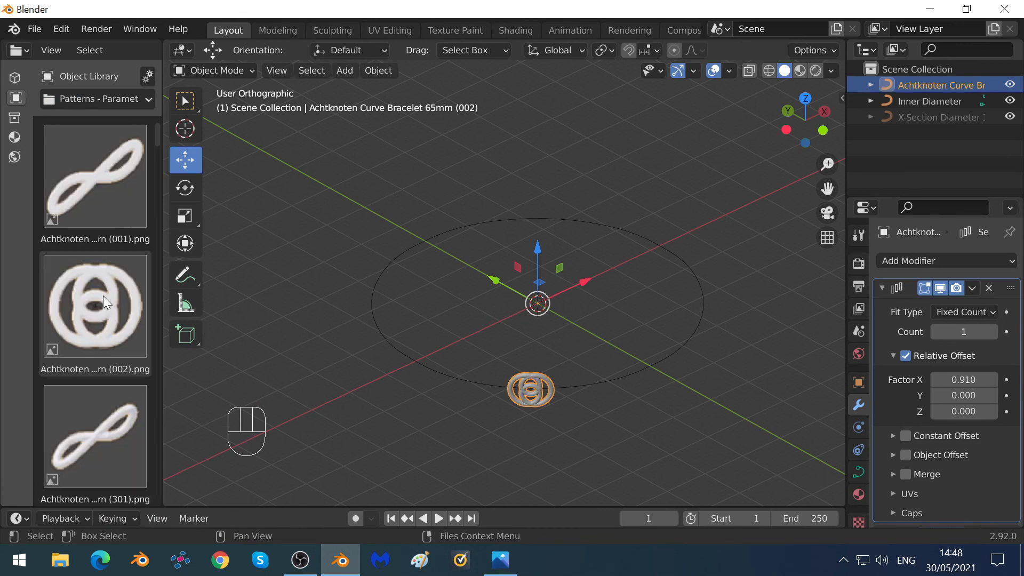
{"action": "left_click", "coordinate": [105, 296]}
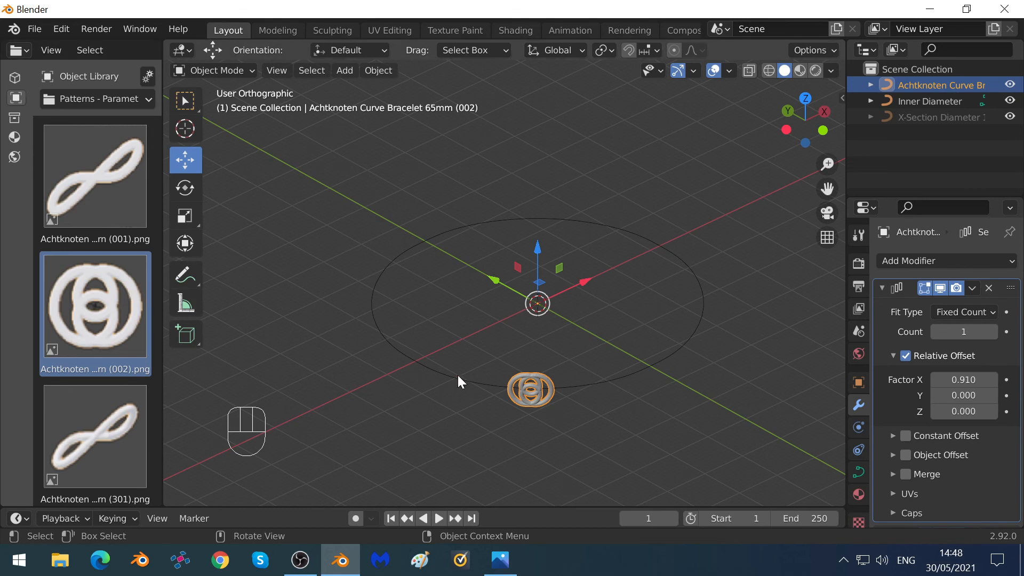
{"action": "scroll", "coordinate": [101, 324], "scroll_direction": "down", "scroll_amount": 10}
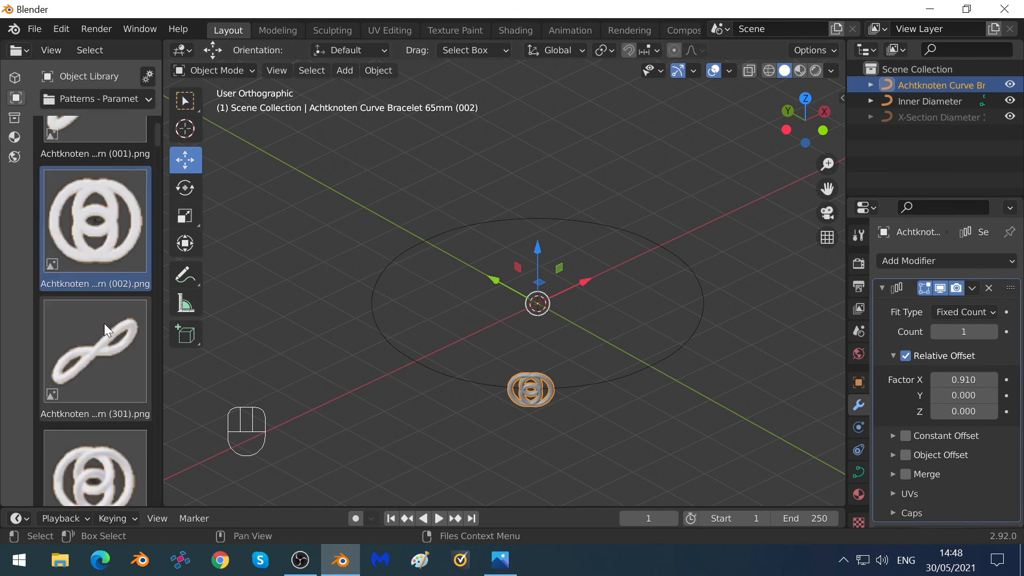
{"action": "scroll", "coordinate": [104, 323], "scroll_direction": "down", "scroll_amount": 10}
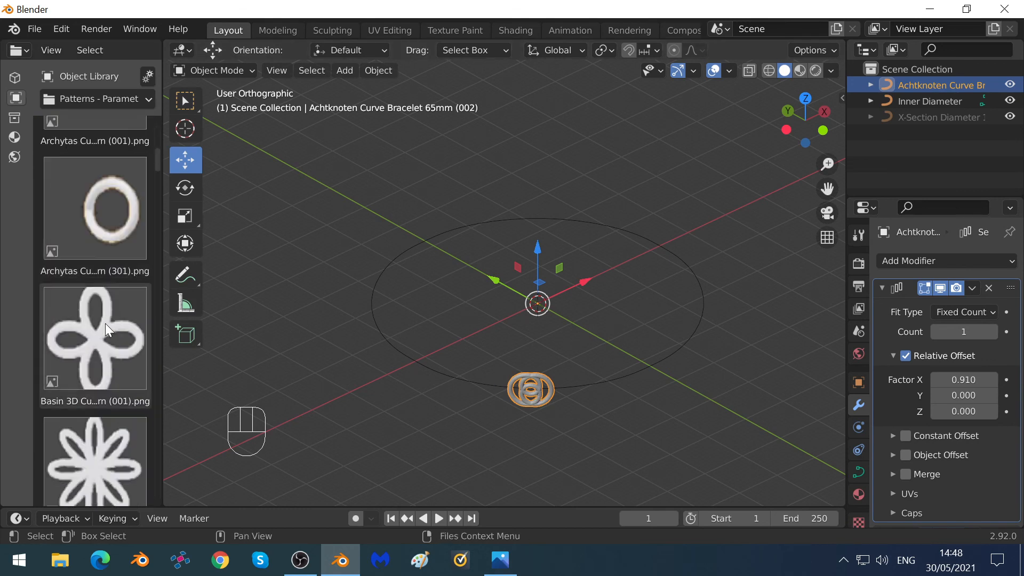
{"action": "scroll", "coordinate": [105, 324], "scroll_direction": "down", "scroll_amount": 10}
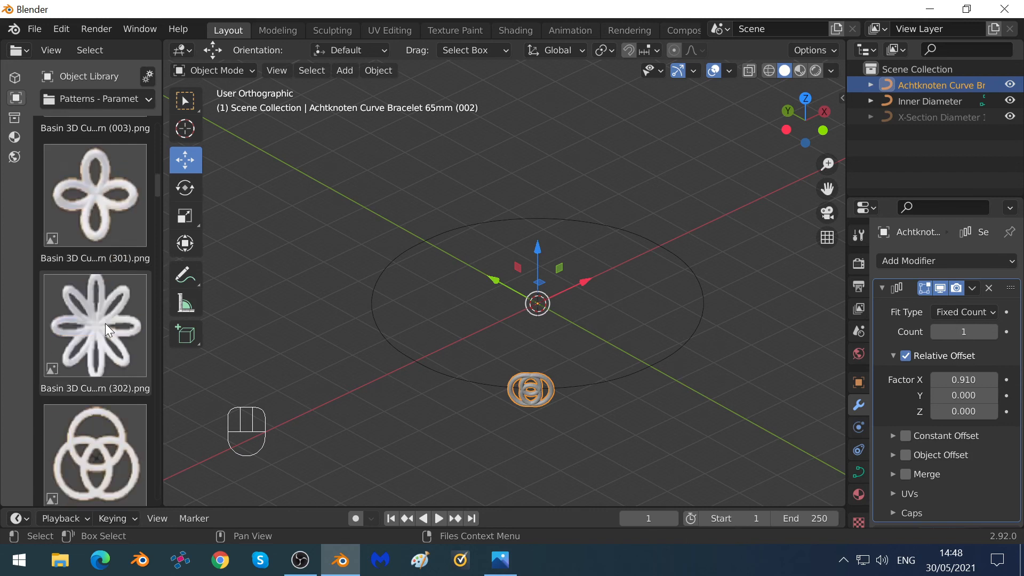
{"action": "scroll", "coordinate": [105, 323], "scroll_direction": "down", "scroll_amount": 10}
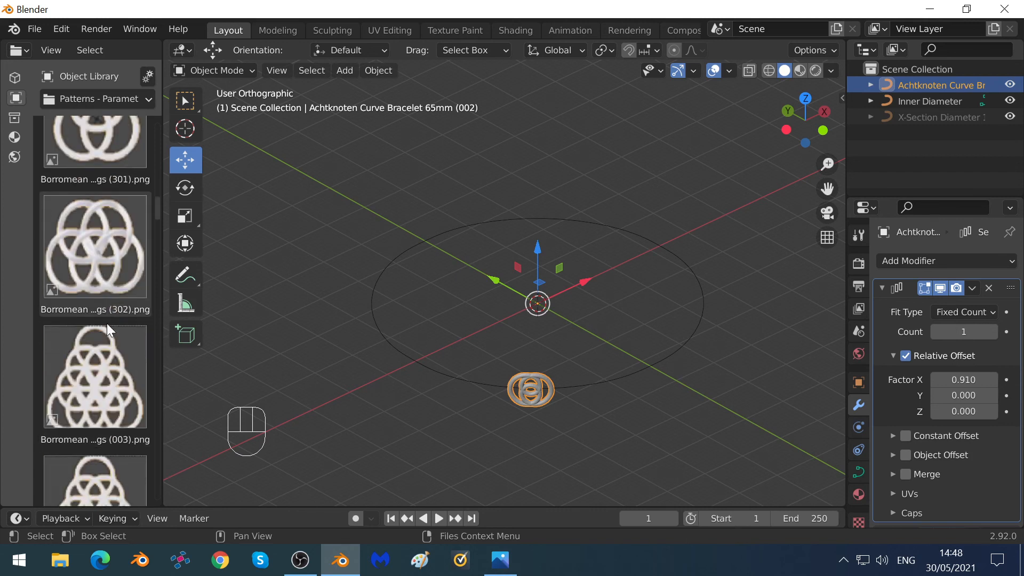
{"action": "scroll", "coordinate": [106, 323], "scroll_direction": "down", "scroll_amount": 10}
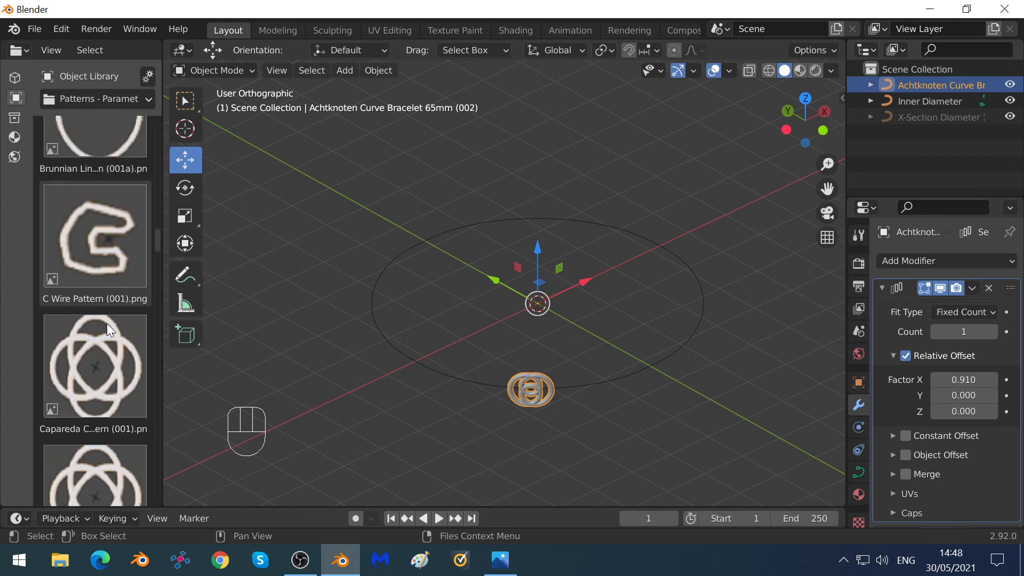
{"action": "scroll", "coordinate": [107, 323], "scroll_direction": "down", "scroll_amount": 5}
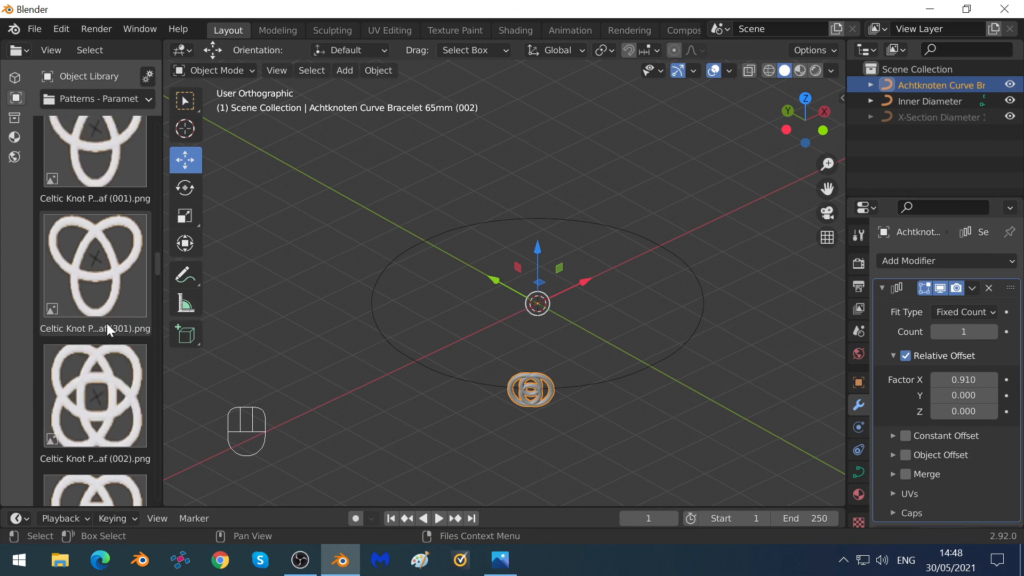
{"action": "scroll", "coordinate": [107, 323], "scroll_direction": "up", "scroll_amount": 3}
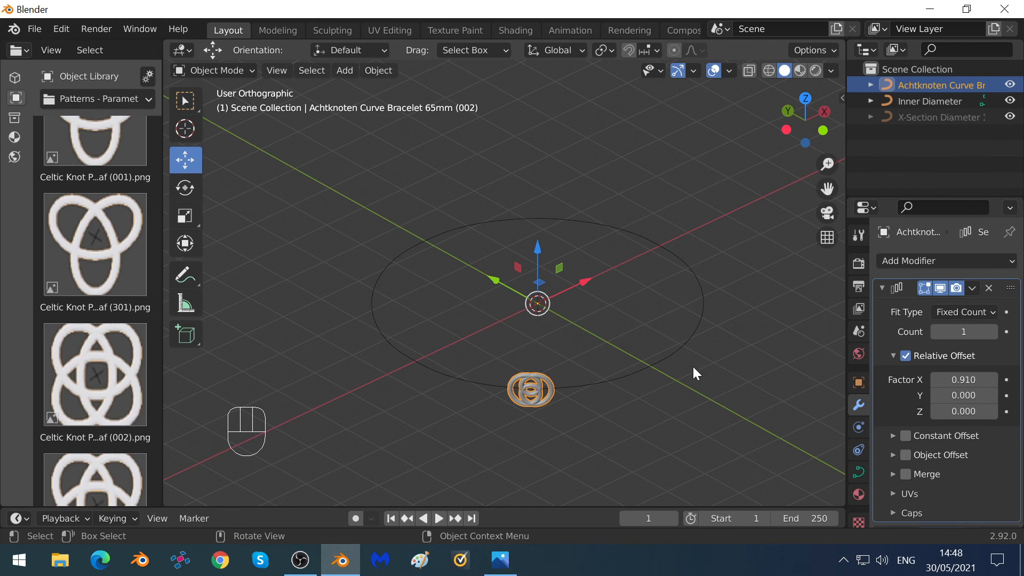
- Show the JewelCraft Assets in the viewport sidebar and look through the 000 Udemy asset thumbnails
{"action": "key", "text": "n"}
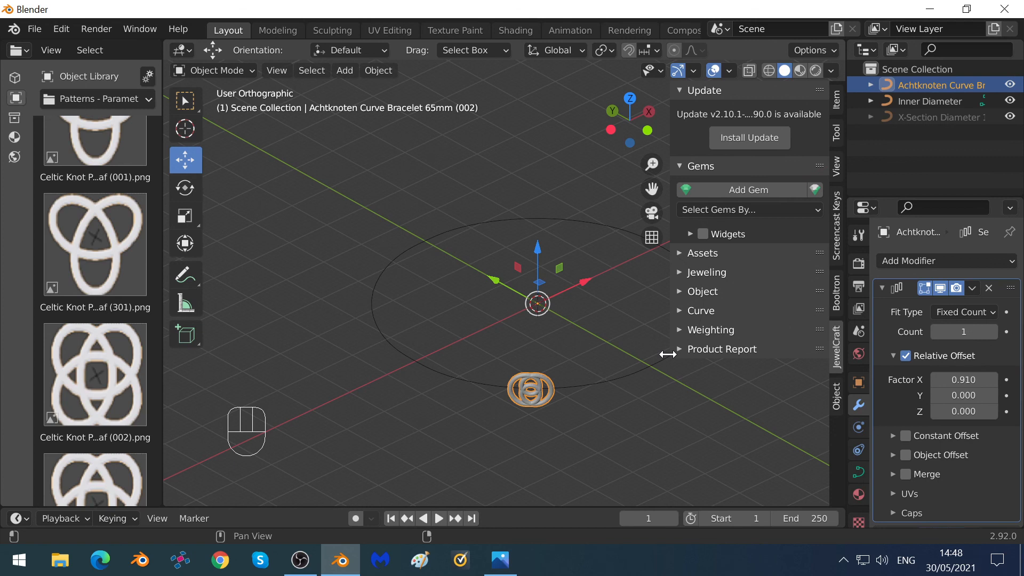
{"action": "left_click", "coordinate": [683, 254]}
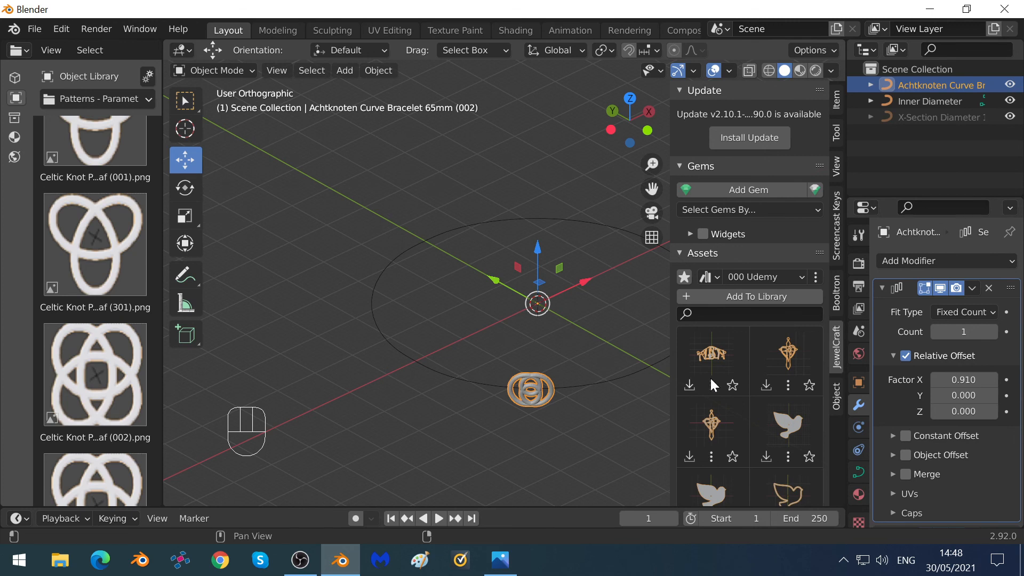
{"action": "scroll", "coordinate": [745, 374], "scroll_direction": "down", "scroll_amount": 5}
{"action": "scroll", "coordinate": [744, 375], "scroll_direction": "down", "scroll_amount": 3}
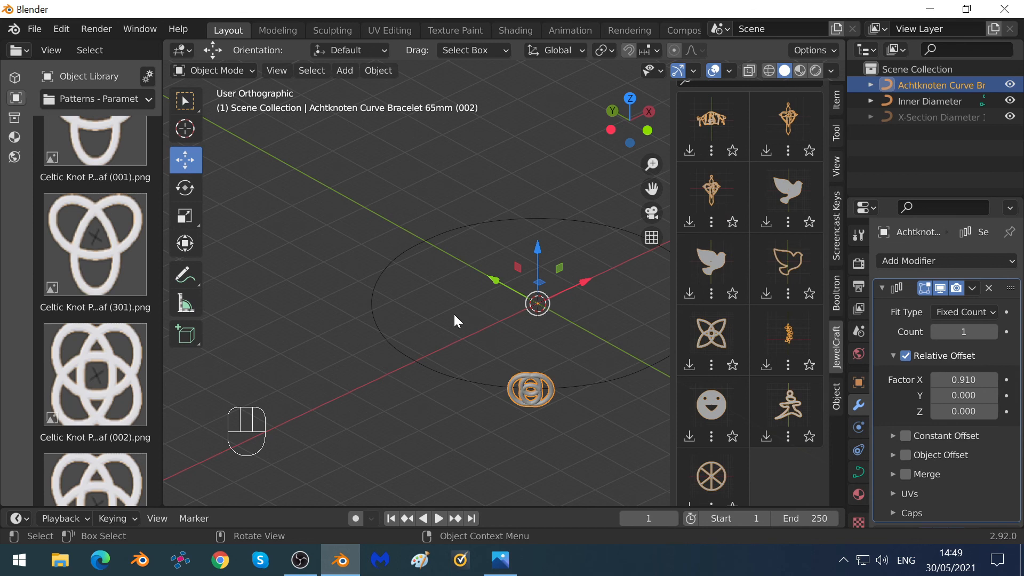
{"action": "scroll", "coordinate": [743, 290], "scroll_direction": "up", "scroll_amount": 6}
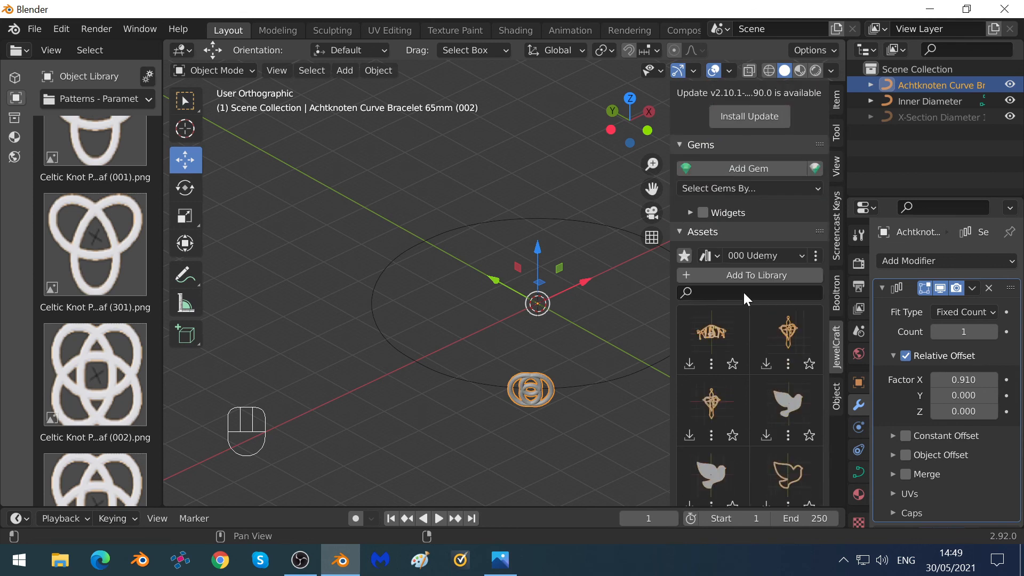
- Switch to Photos to view the 003 Blenderfor3DPrinting.jpg image, and bring up the OBS window
{"action": "mouse_move", "coordinate": [341, 570]}
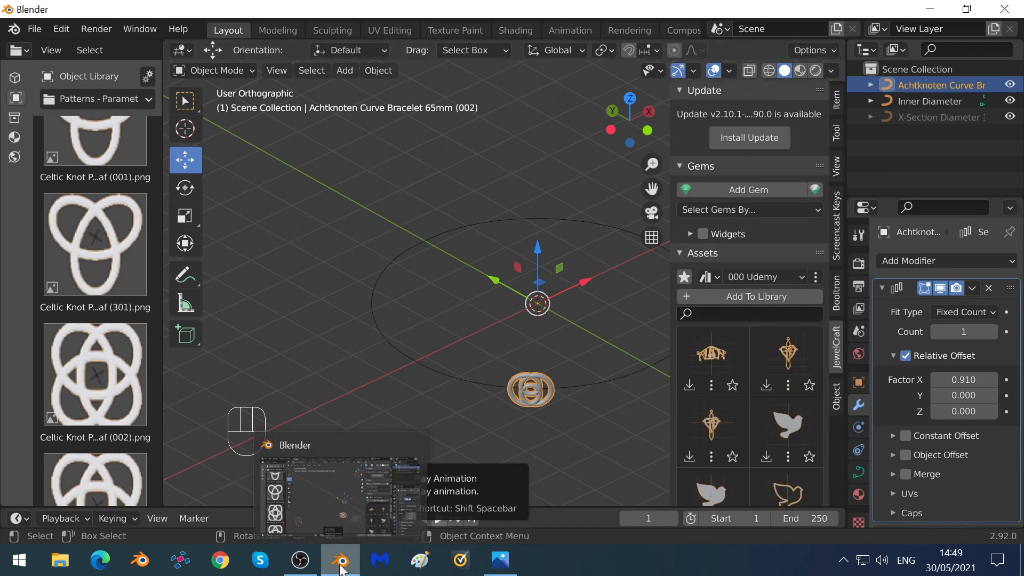
{"action": "left_click", "coordinate": [505, 568]}
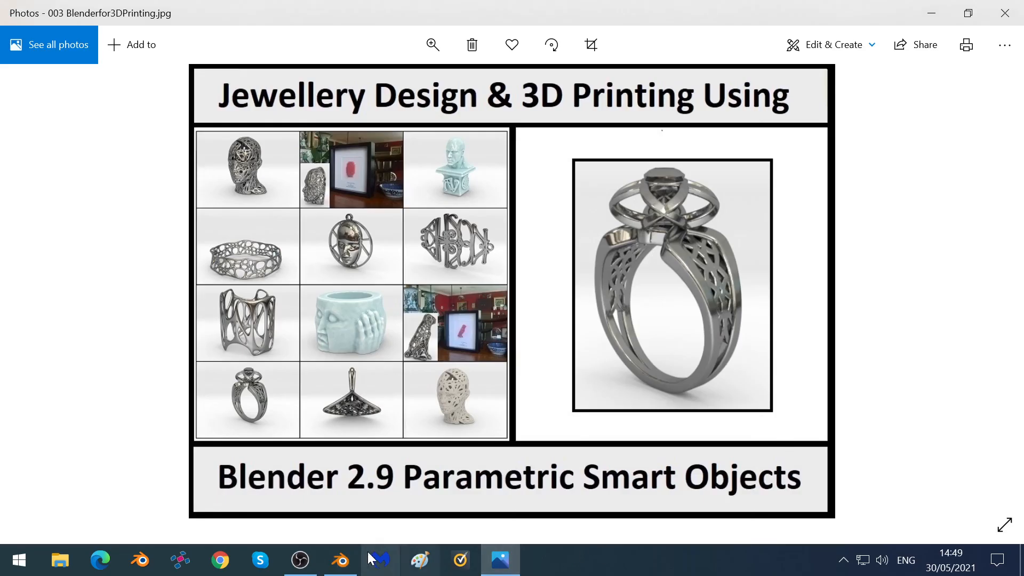
{"action": "mouse_move", "coordinate": [301, 564]}
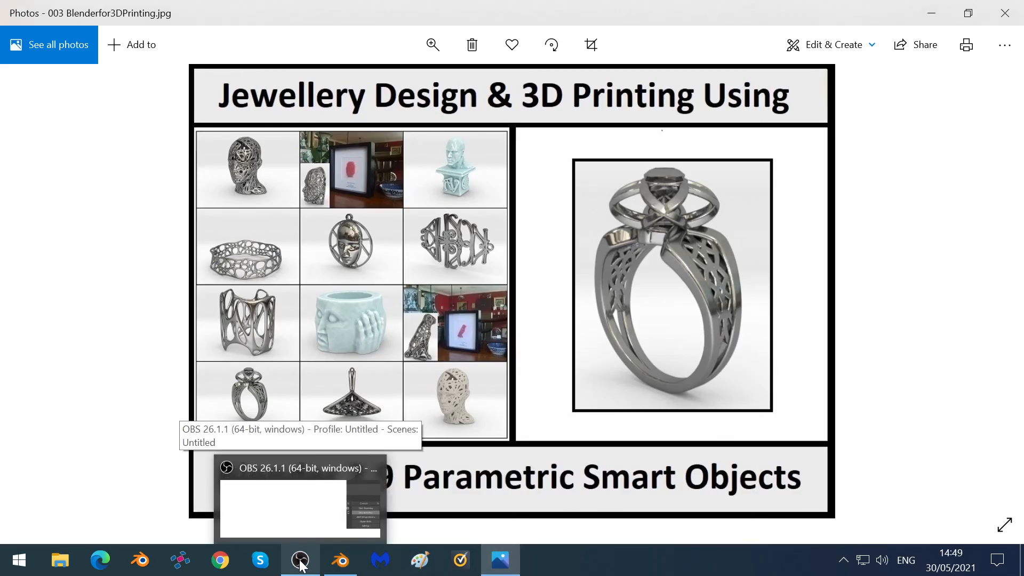
{"action": "left_click", "coordinate": [300, 561]}
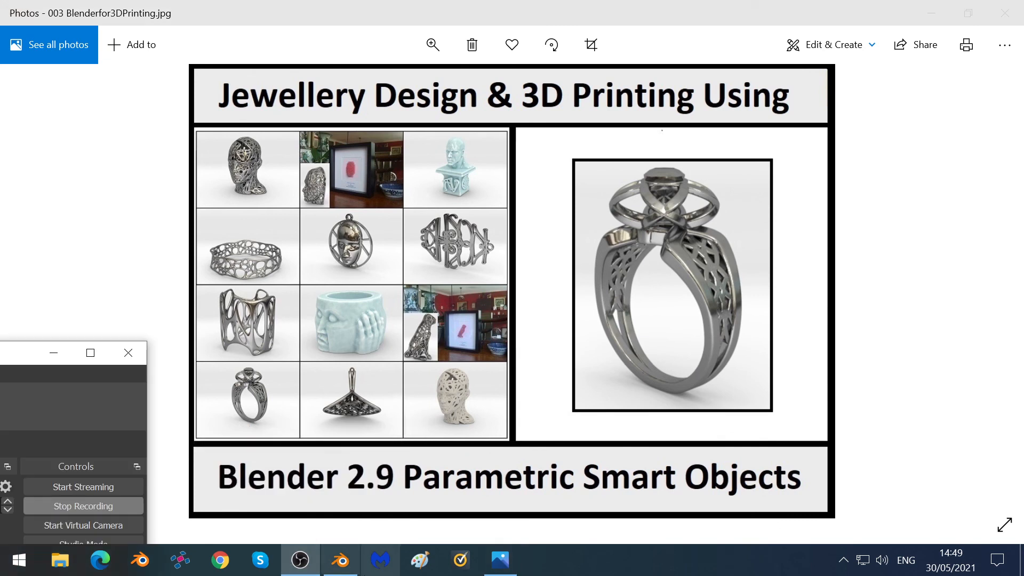